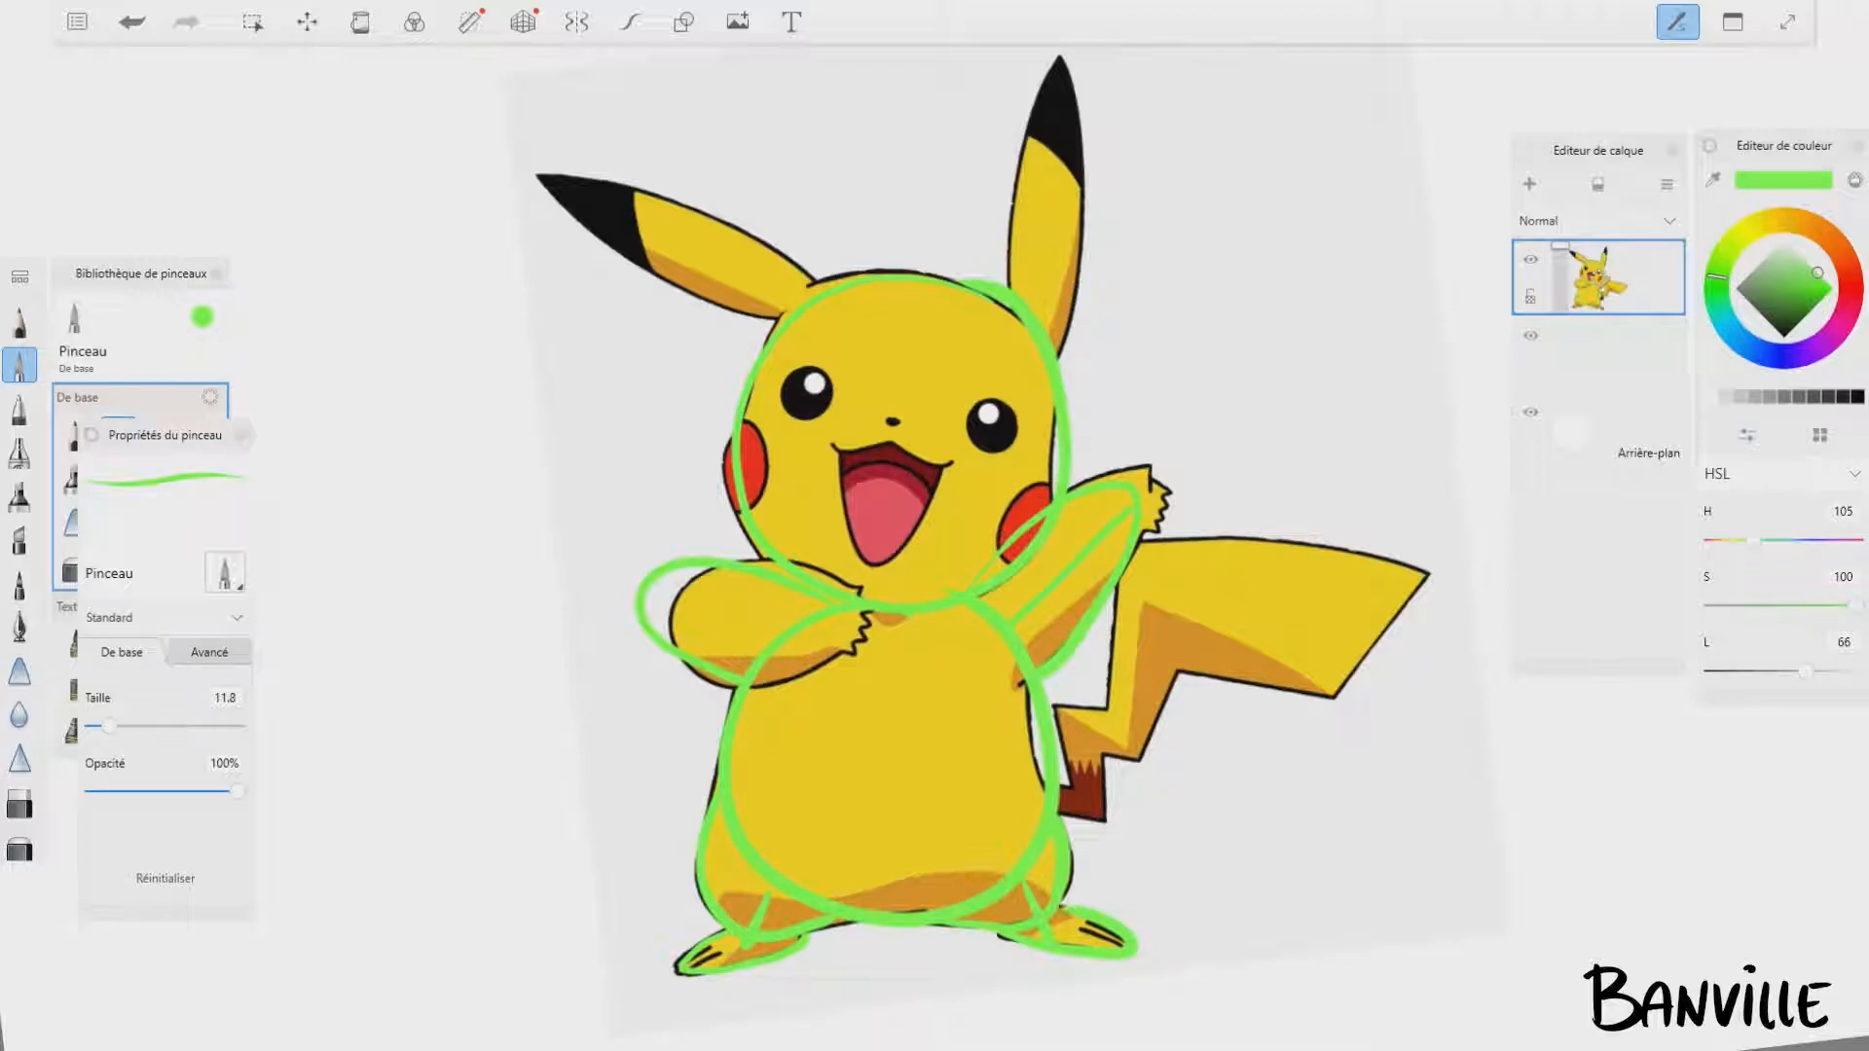
Step: Trace the tail's zigzag centre line in green over the reference Pikachu
drag(1061, 808, 1115, 816)
drag(1069, 729, 1150, 732)
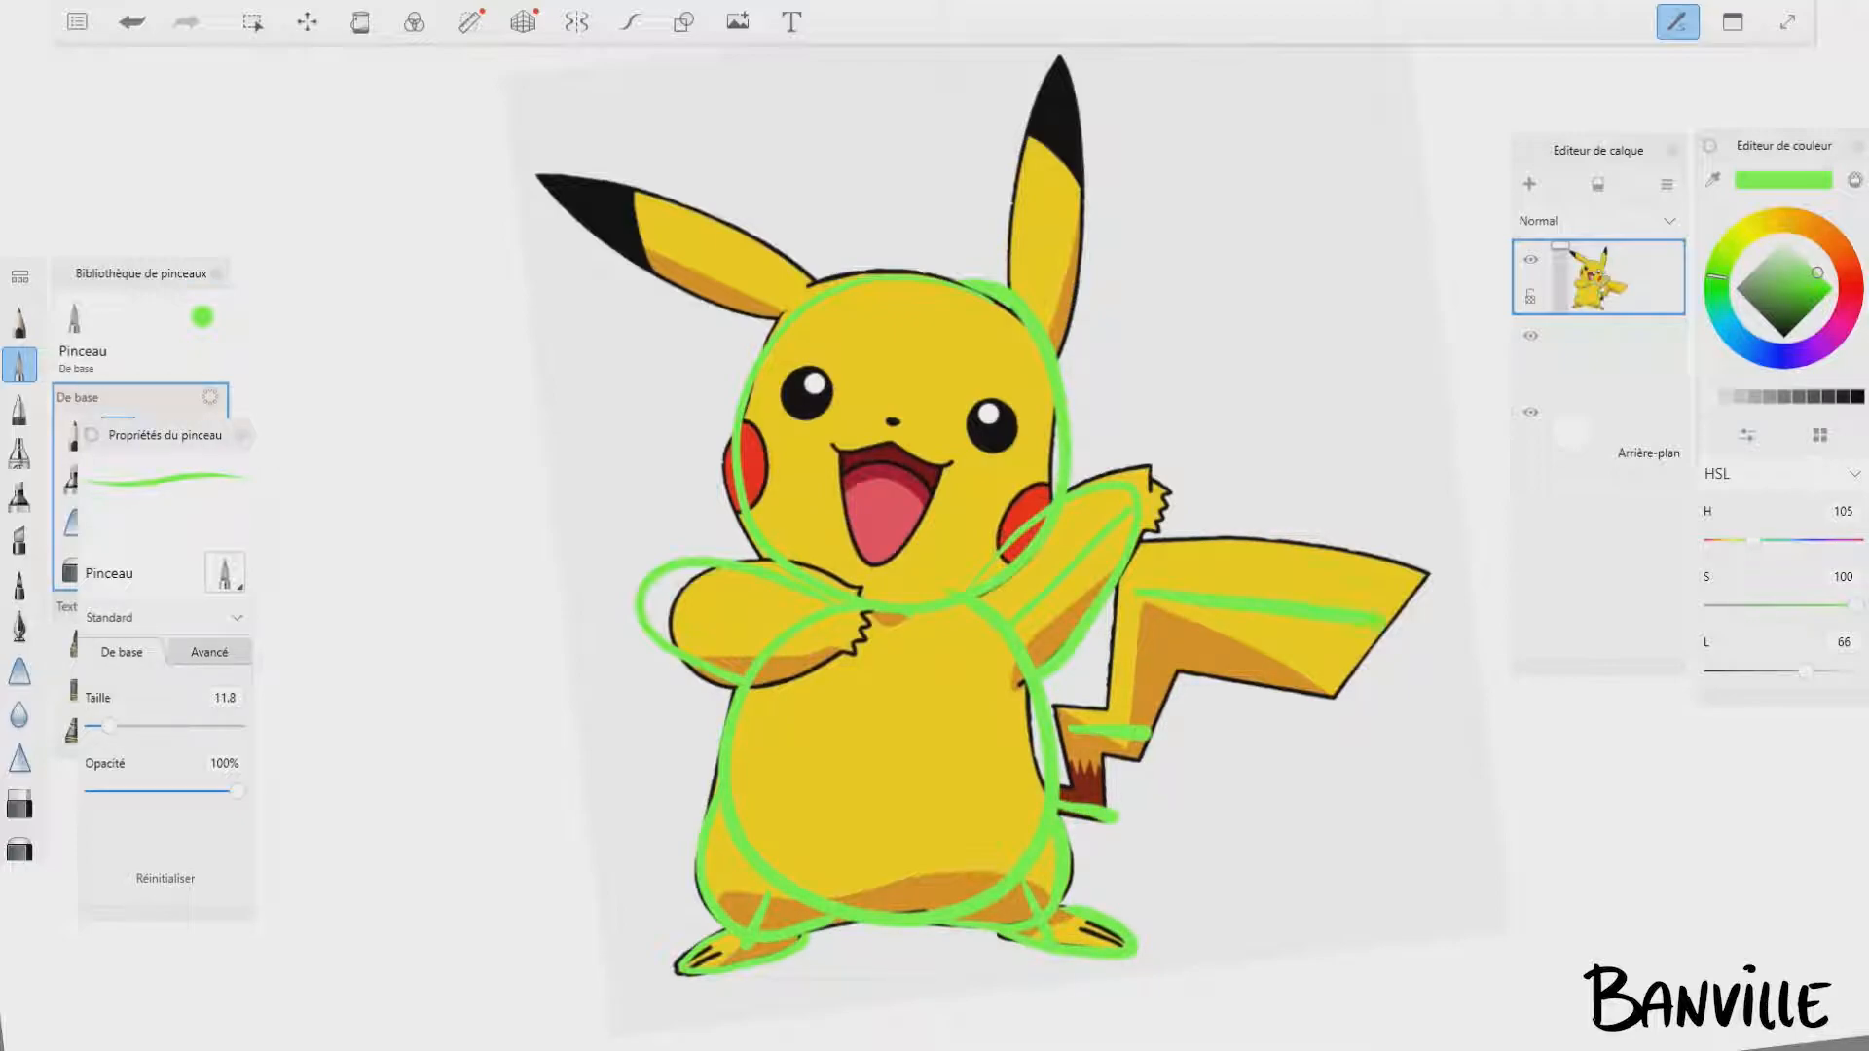
mouse_move(1135, 612)
mouse_down()
mouse_move(1152, 732)
mouse_move(1077, 745)
mouse_move(1104, 808)
mouse_up()
Step: Trace the direction lines of both ears in green and circle the ear on the reference's left side
drag(1047, 307, 1081, 54)
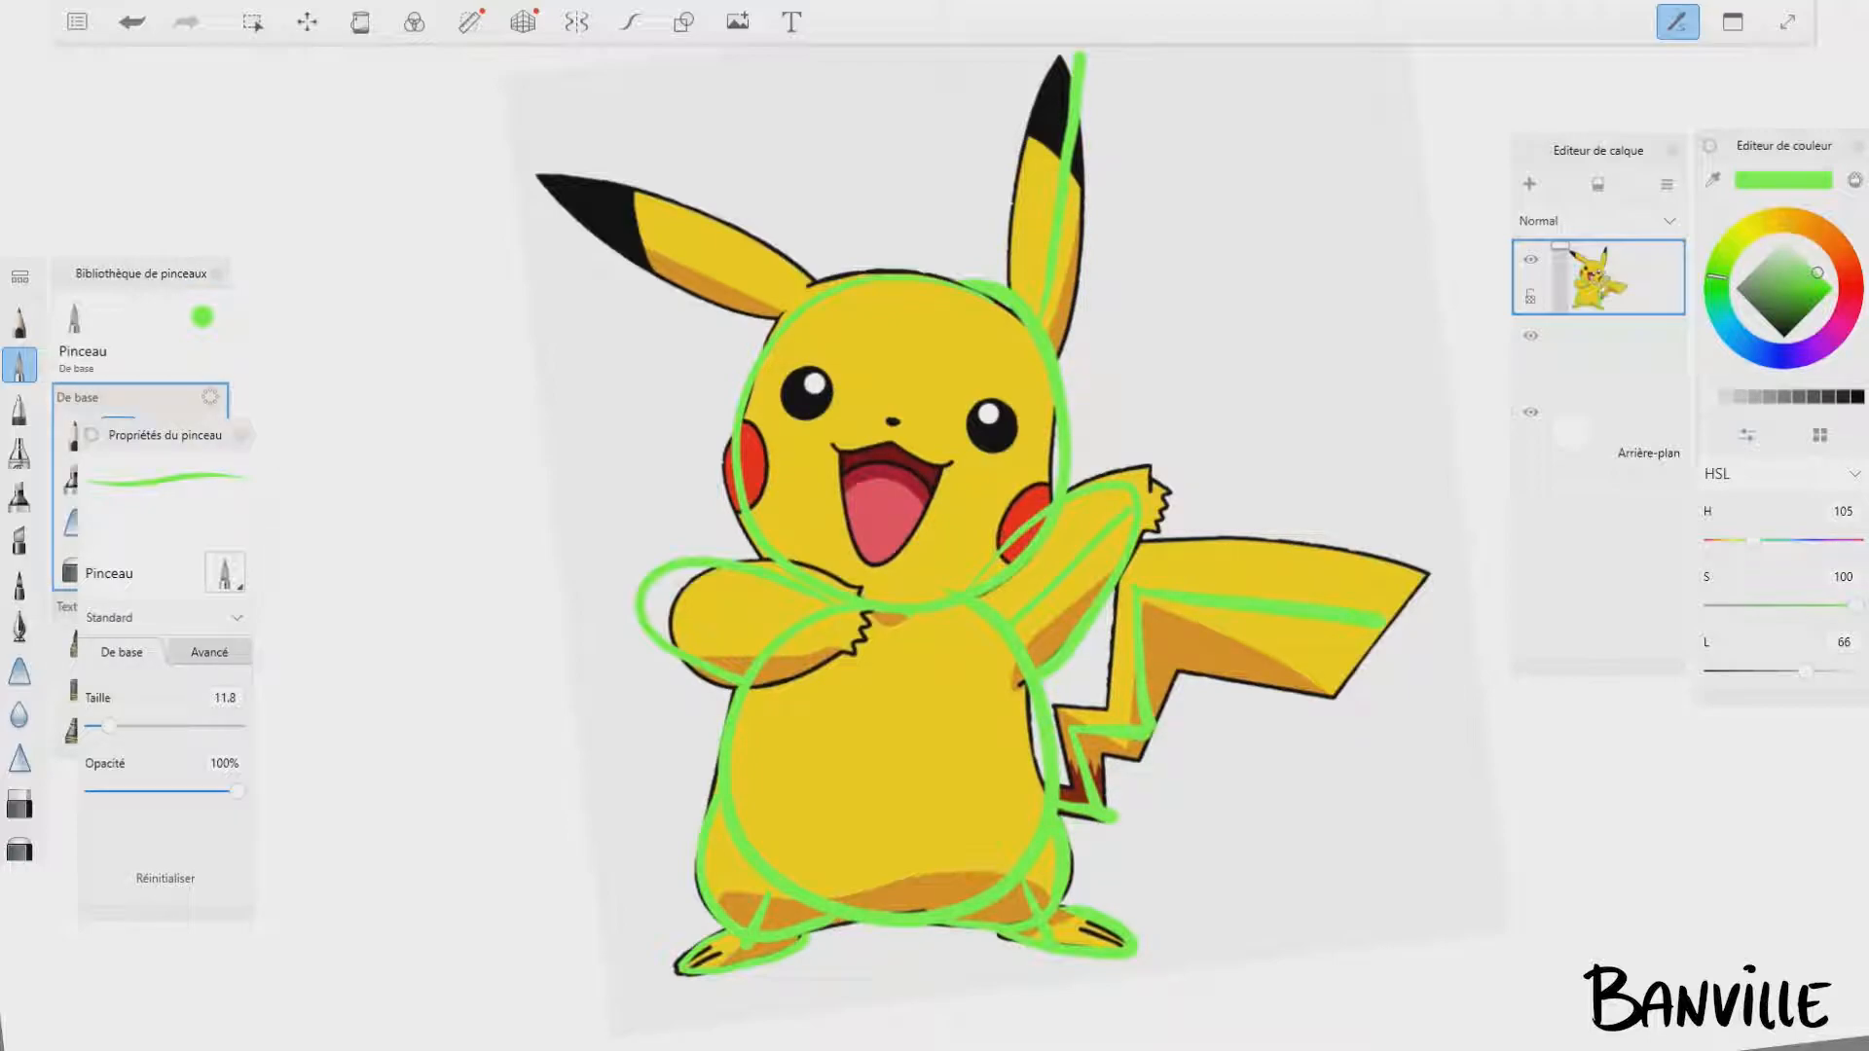
mouse_move(604, 109)
mouse_down()
mouse_move(516, 292)
mouse_move(609, 100)
mouse_up()
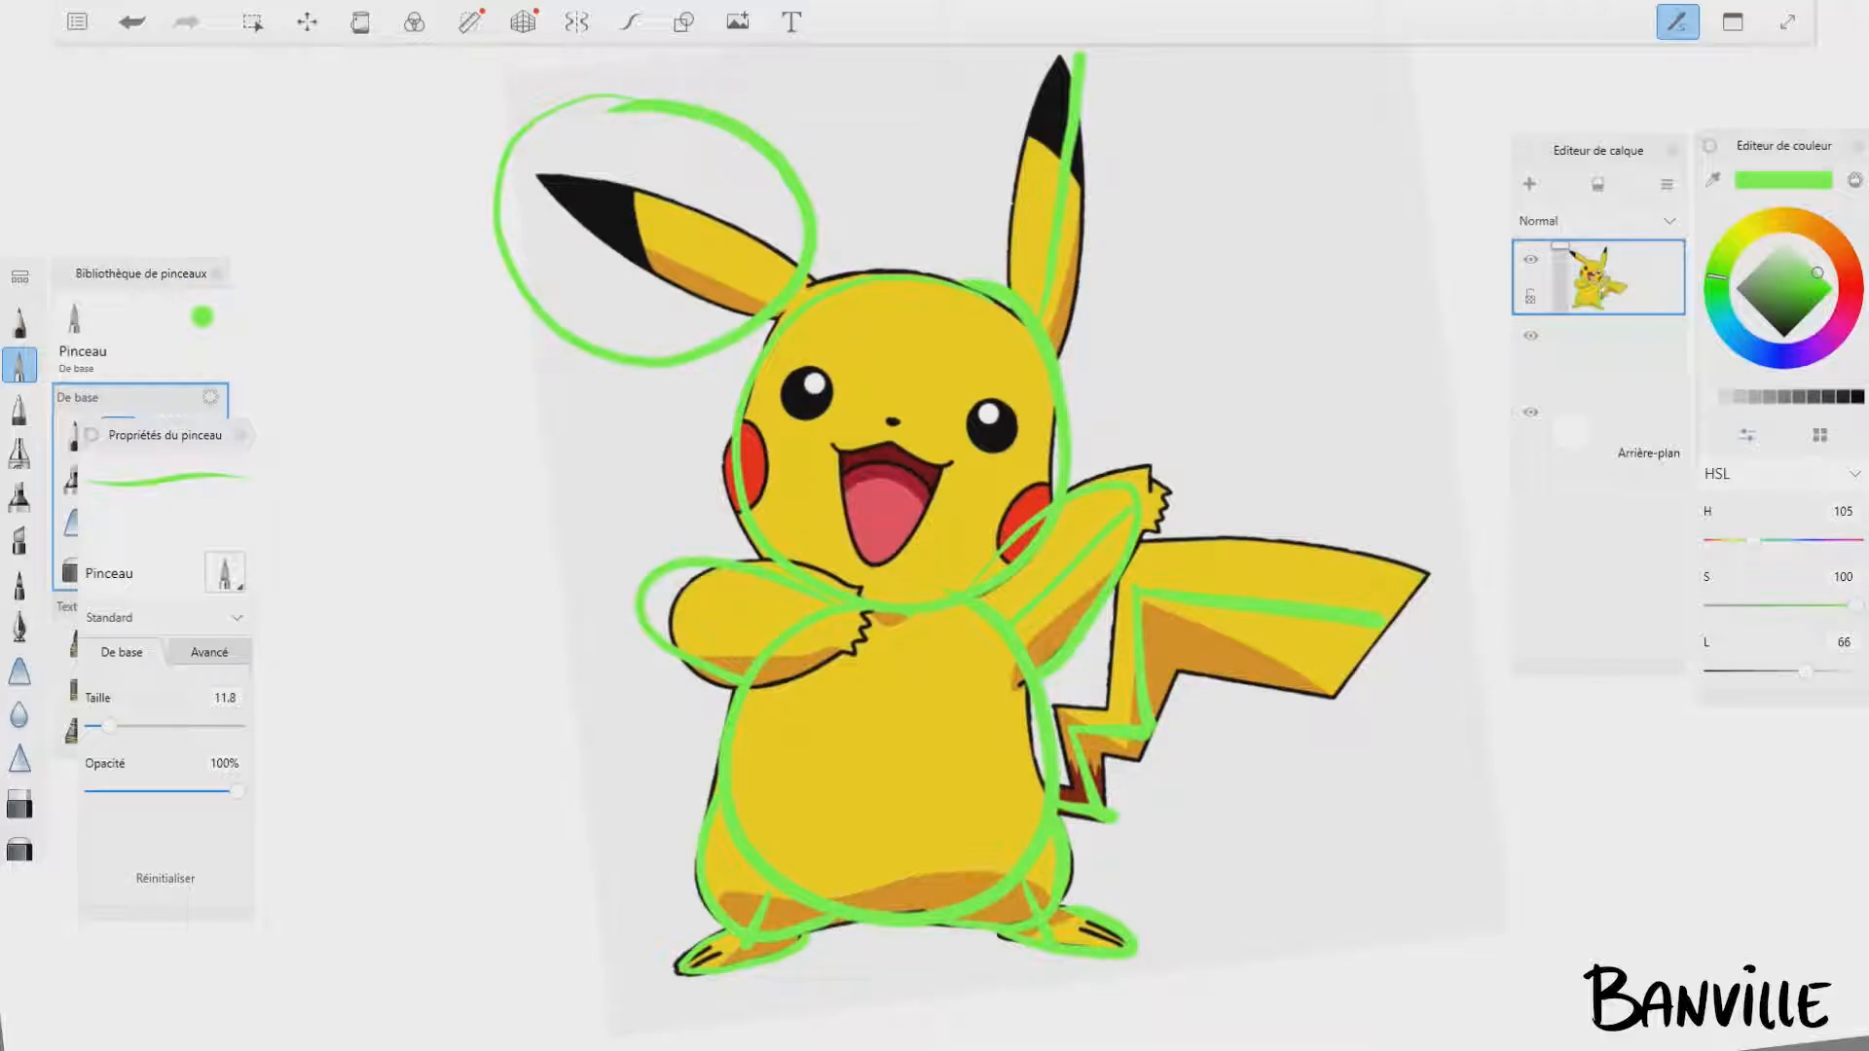
drag(732, 265, 540, 176)
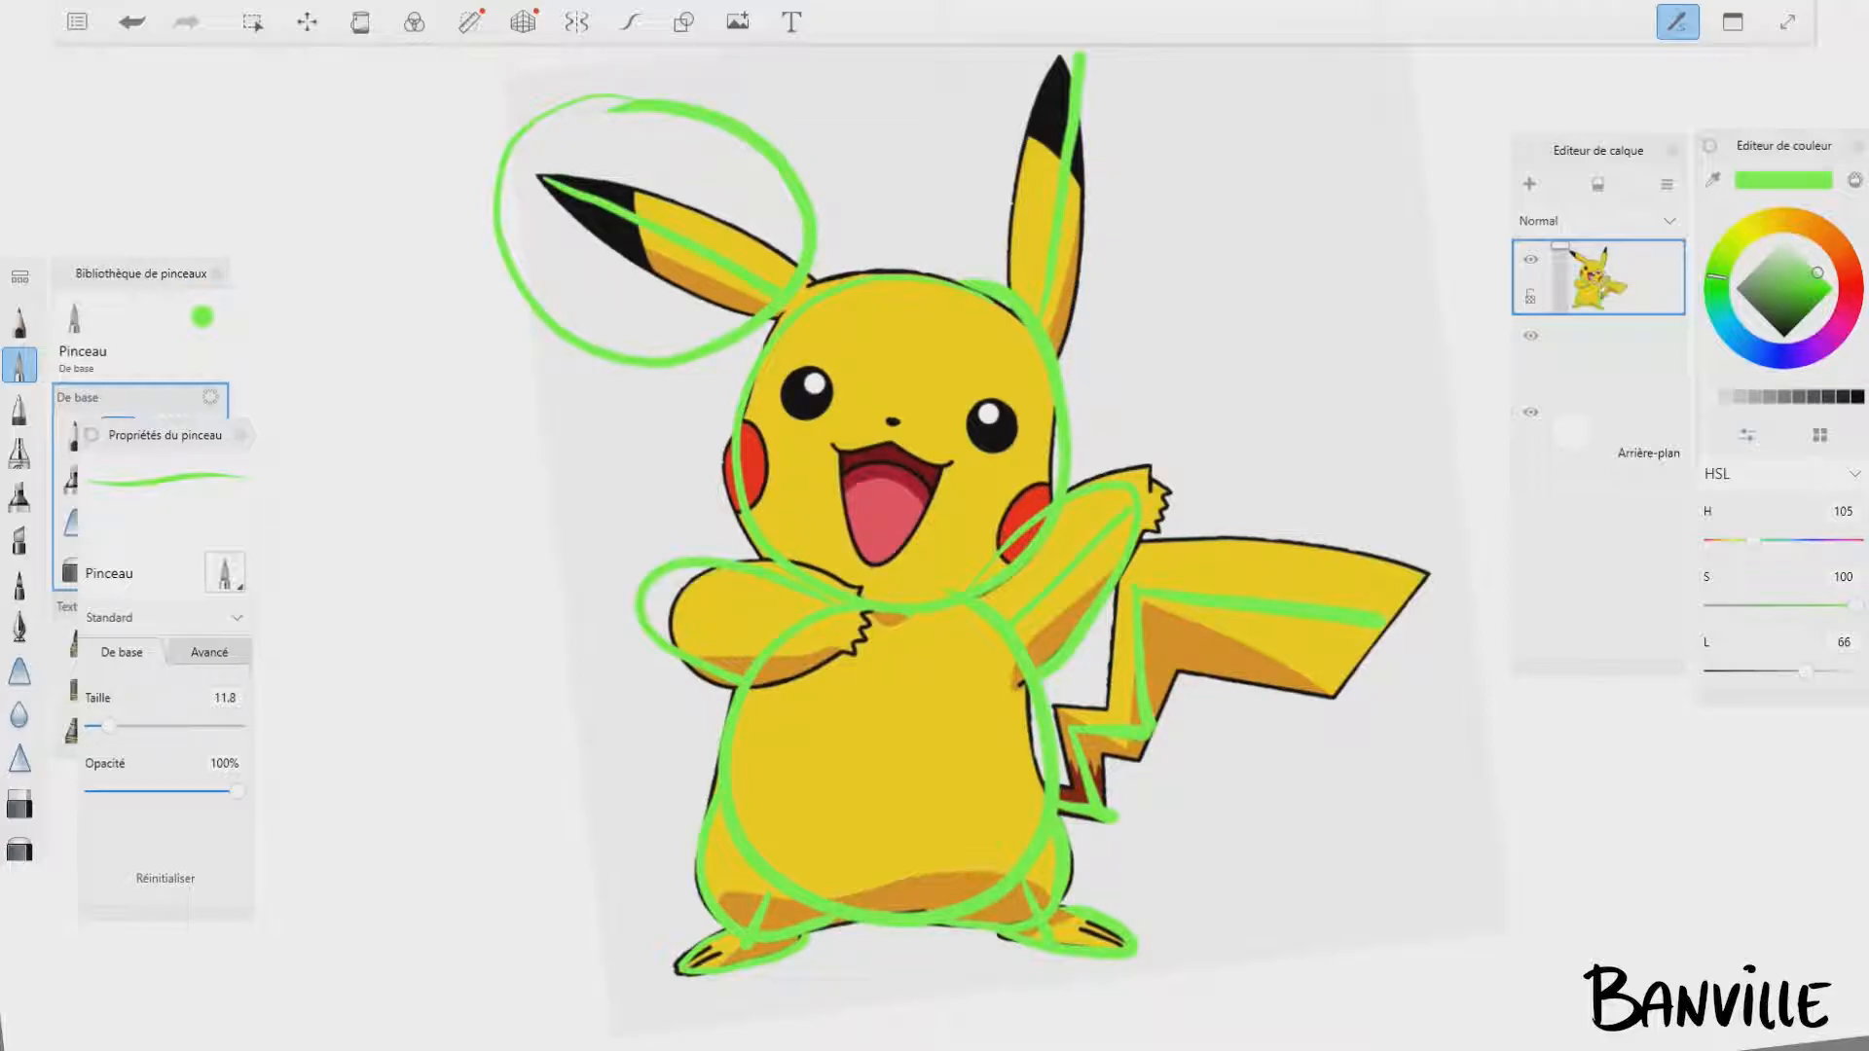
Step: Mark the reference's eyes, vertical face line, nose, mouth and cheeks with green construction strokes
drag(993, 403, 997, 452)
drag(816, 375, 812, 380)
drag(906, 297, 869, 596)
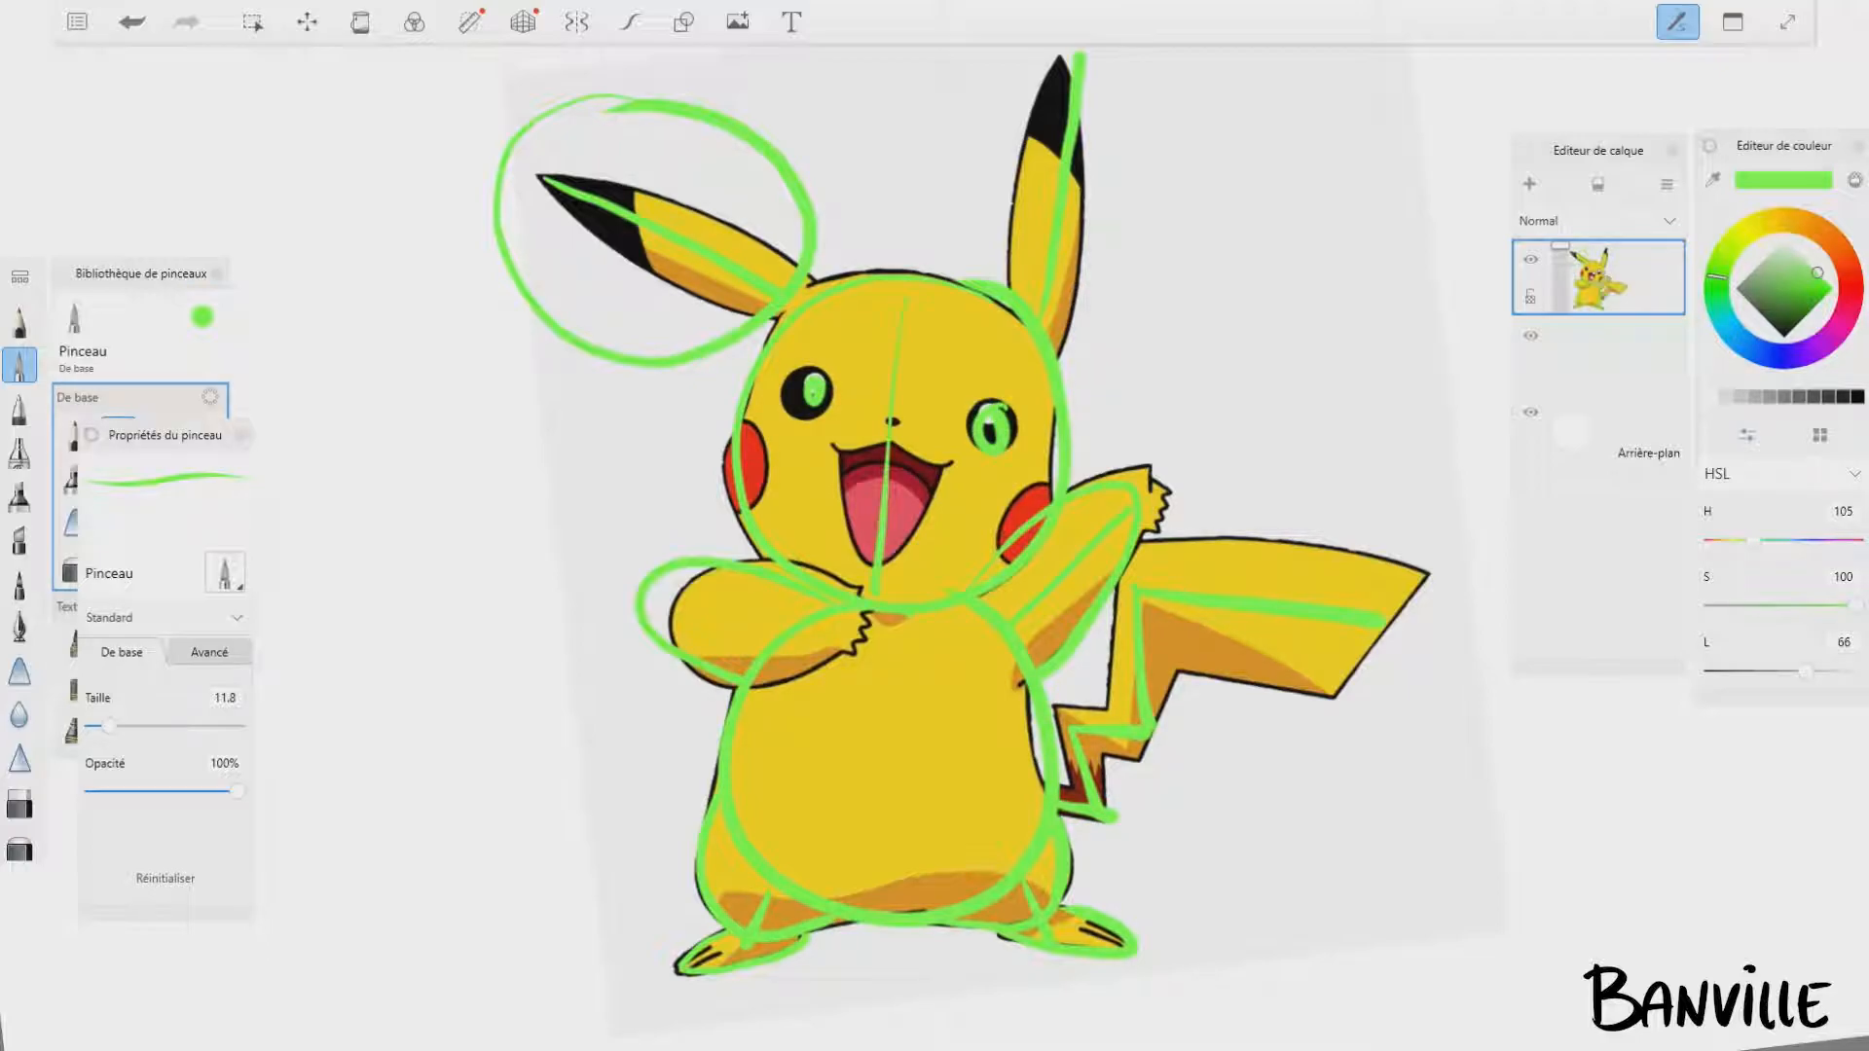
drag(834, 448, 951, 459)
click(892, 420)
drag(767, 422, 742, 446)
mouse_move(1055, 483)
mouse_down()
mouse_move(1009, 512)
mouse_move(997, 551)
mouse_up()
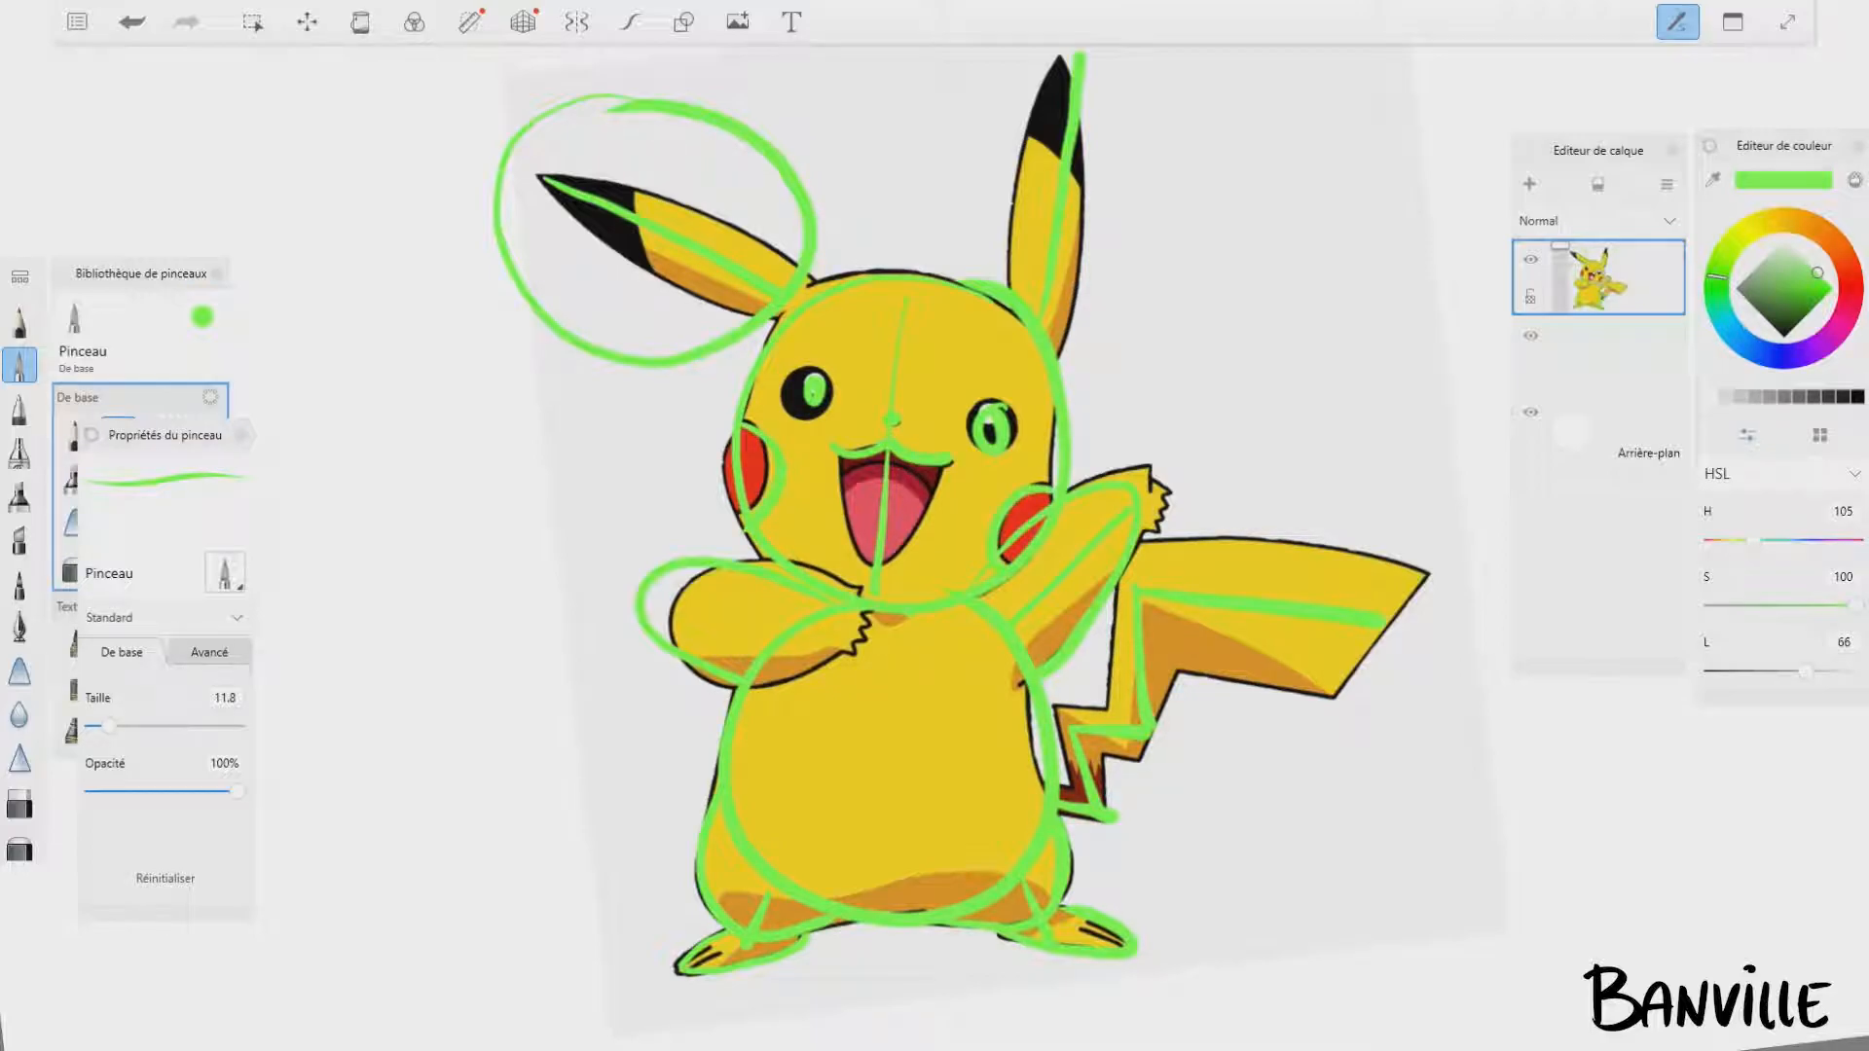
mouse_move(838, 455)
mouse_down()
mouse_move(910, 541)
mouse_move(949, 461)
mouse_up()
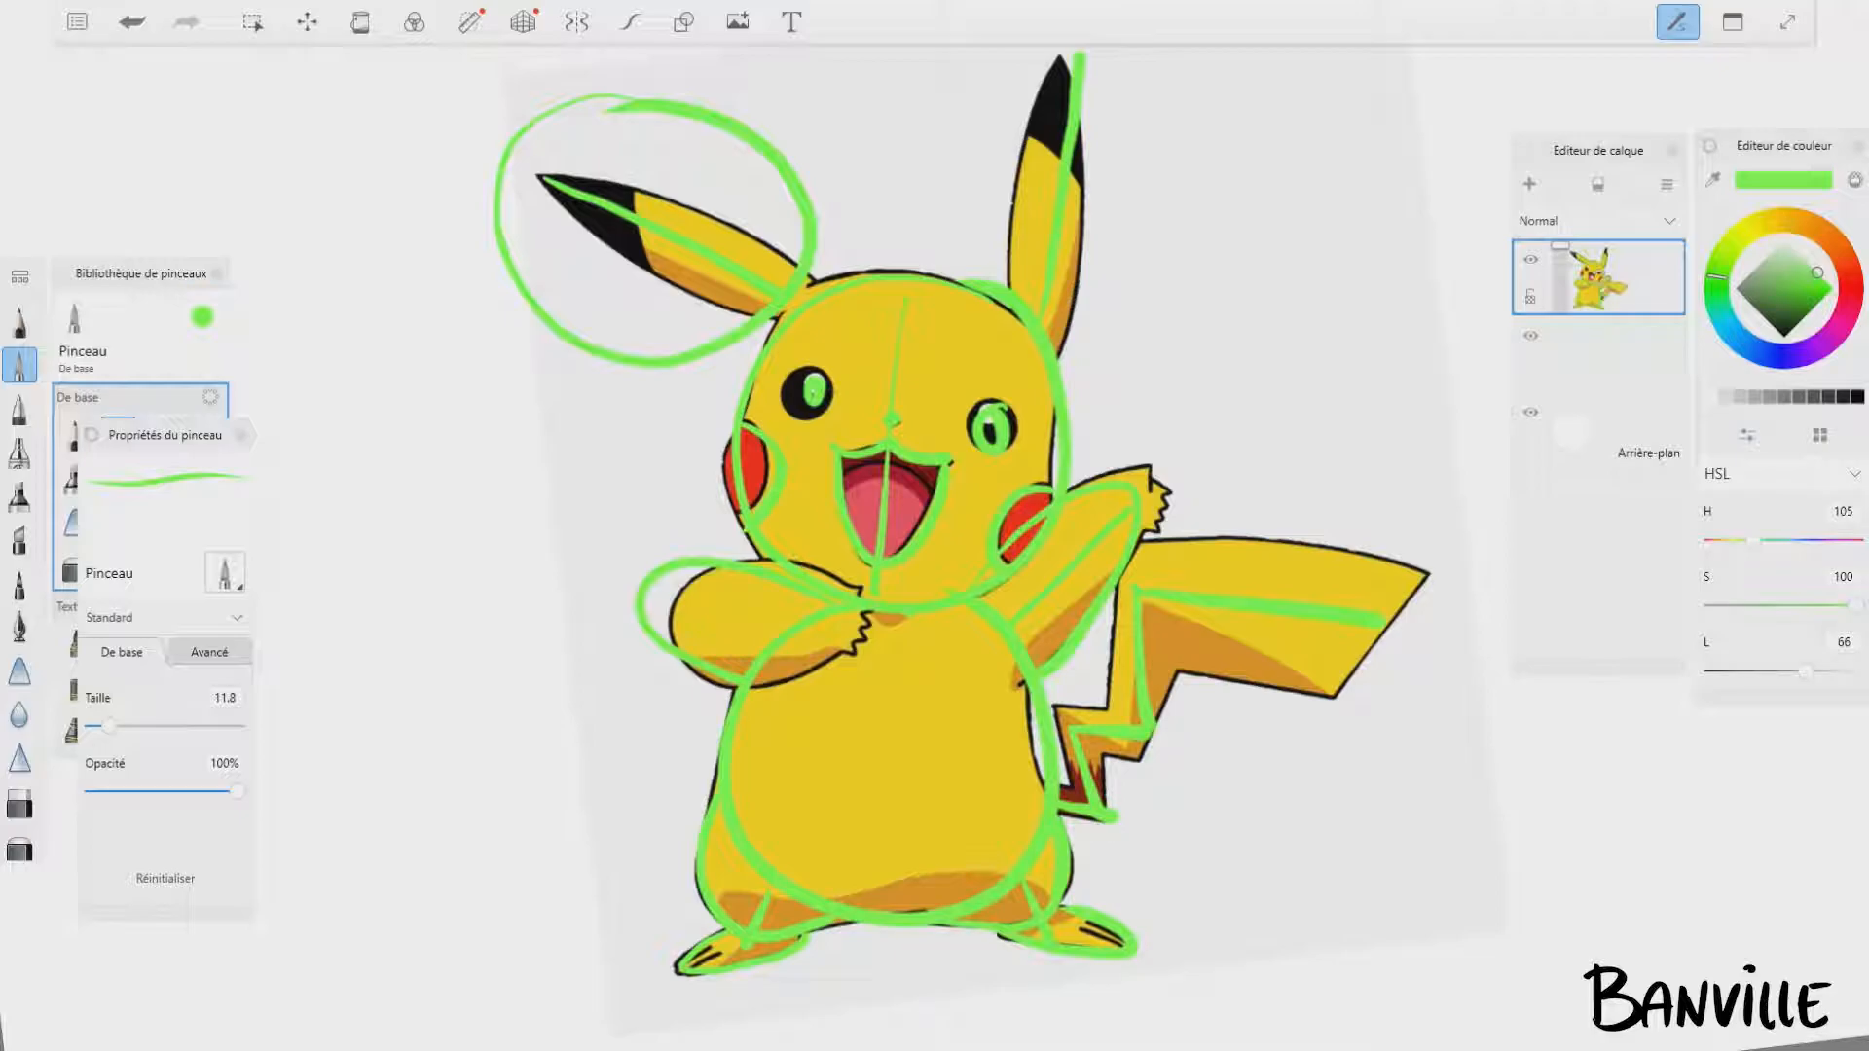
drag(843, 489, 938, 469)
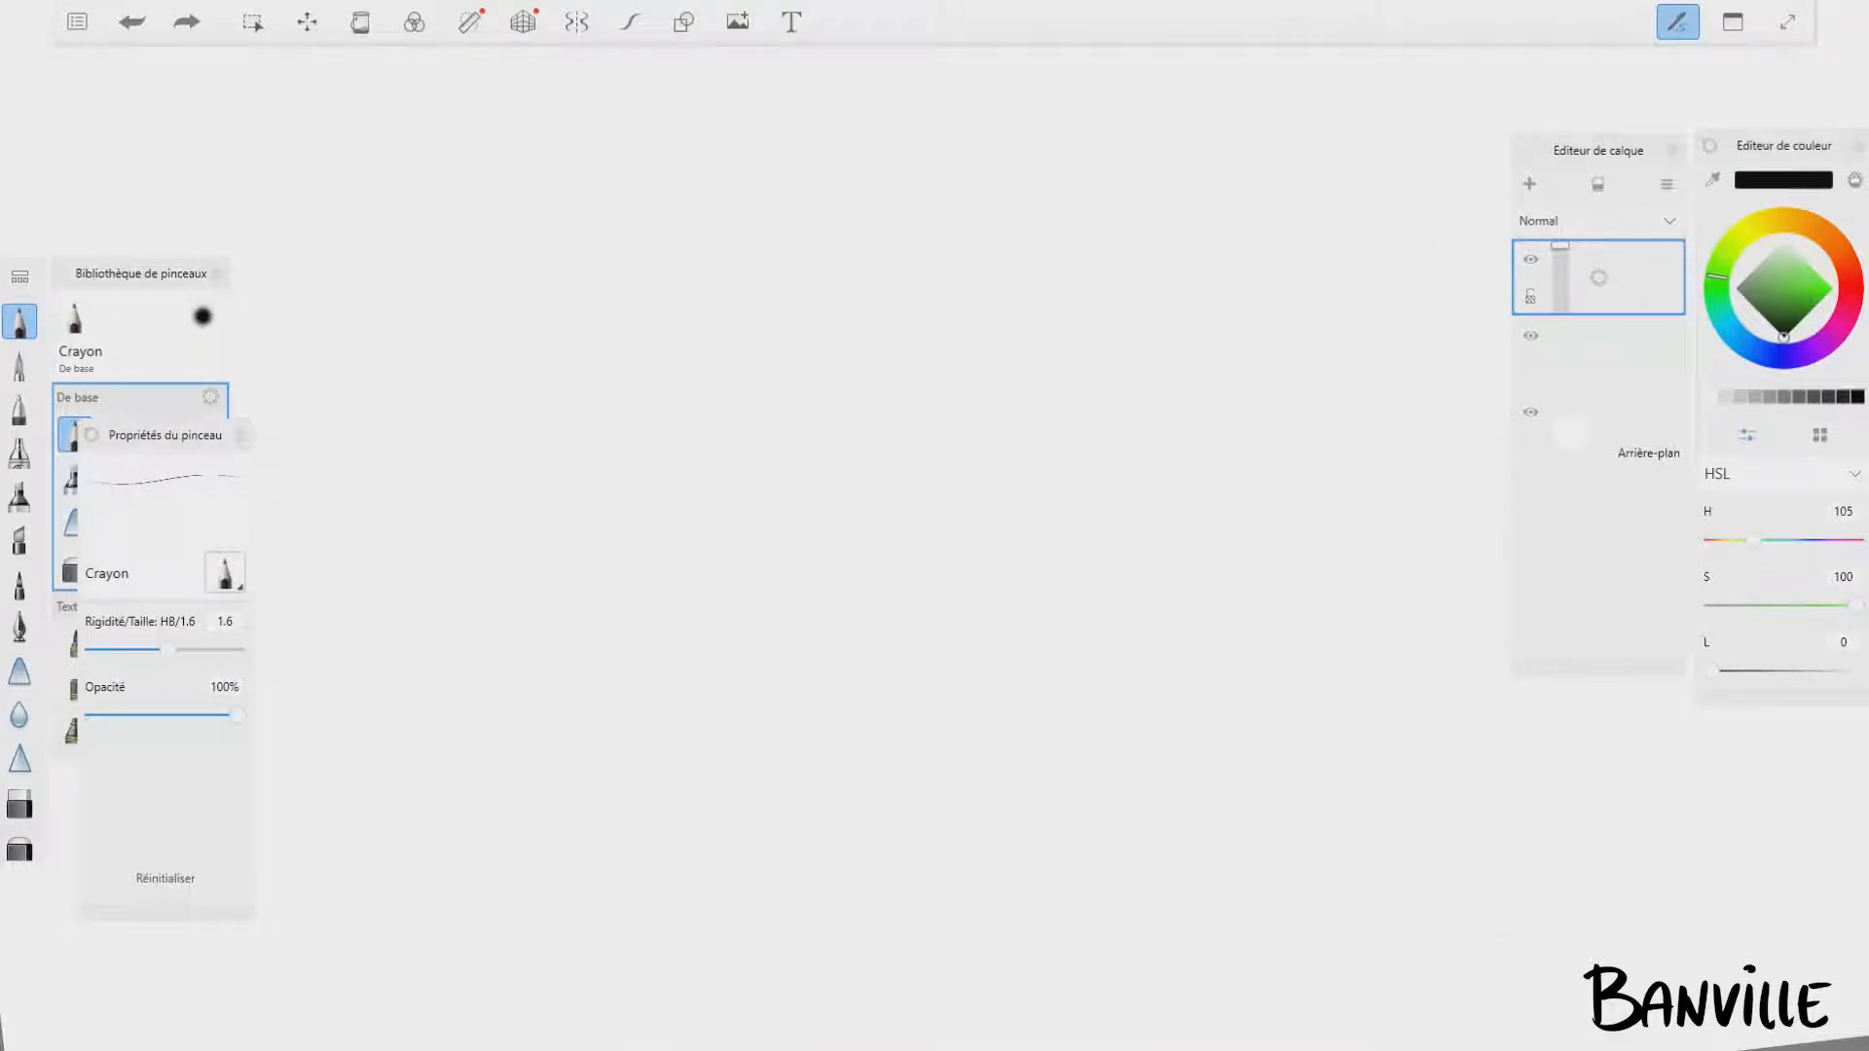
Step: Sketch two stacked pencil circles for the head and body, each with an inner curve for volume
mouse_move(821, 205)
mouse_down()
mouse_move(677, 324)
mouse_move(820, 478)
mouse_move(867, 470)
mouse_up()
mouse_move(856, 206)
mouse_down()
mouse_move(929, 428)
mouse_move(909, 462)
mouse_move(963, 365)
mouse_move(845, 492)
mouse_up()
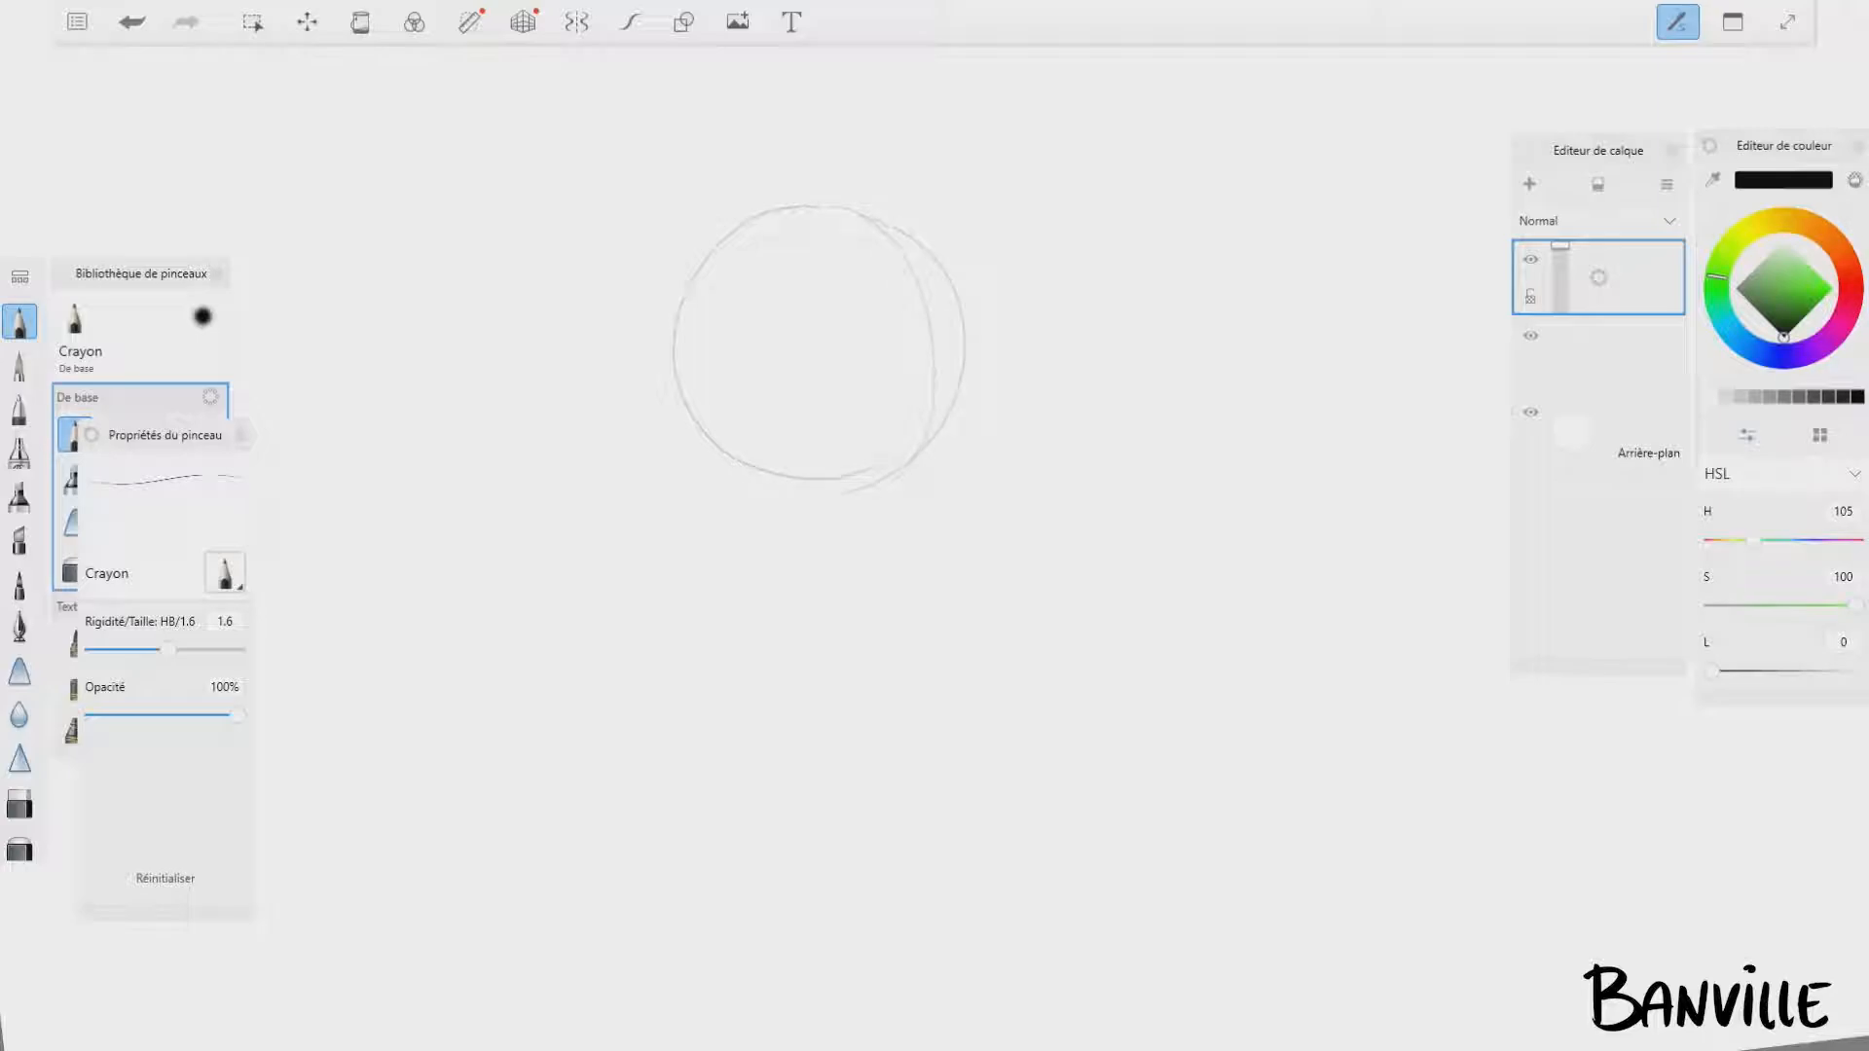
mouse_move(808, 475)
mouse_down()
mouse_move(837, 732)
mouse_move(793, 762)
mouse_move(896, 753)
mouse_up()
drag(891, 474, 920, 744)
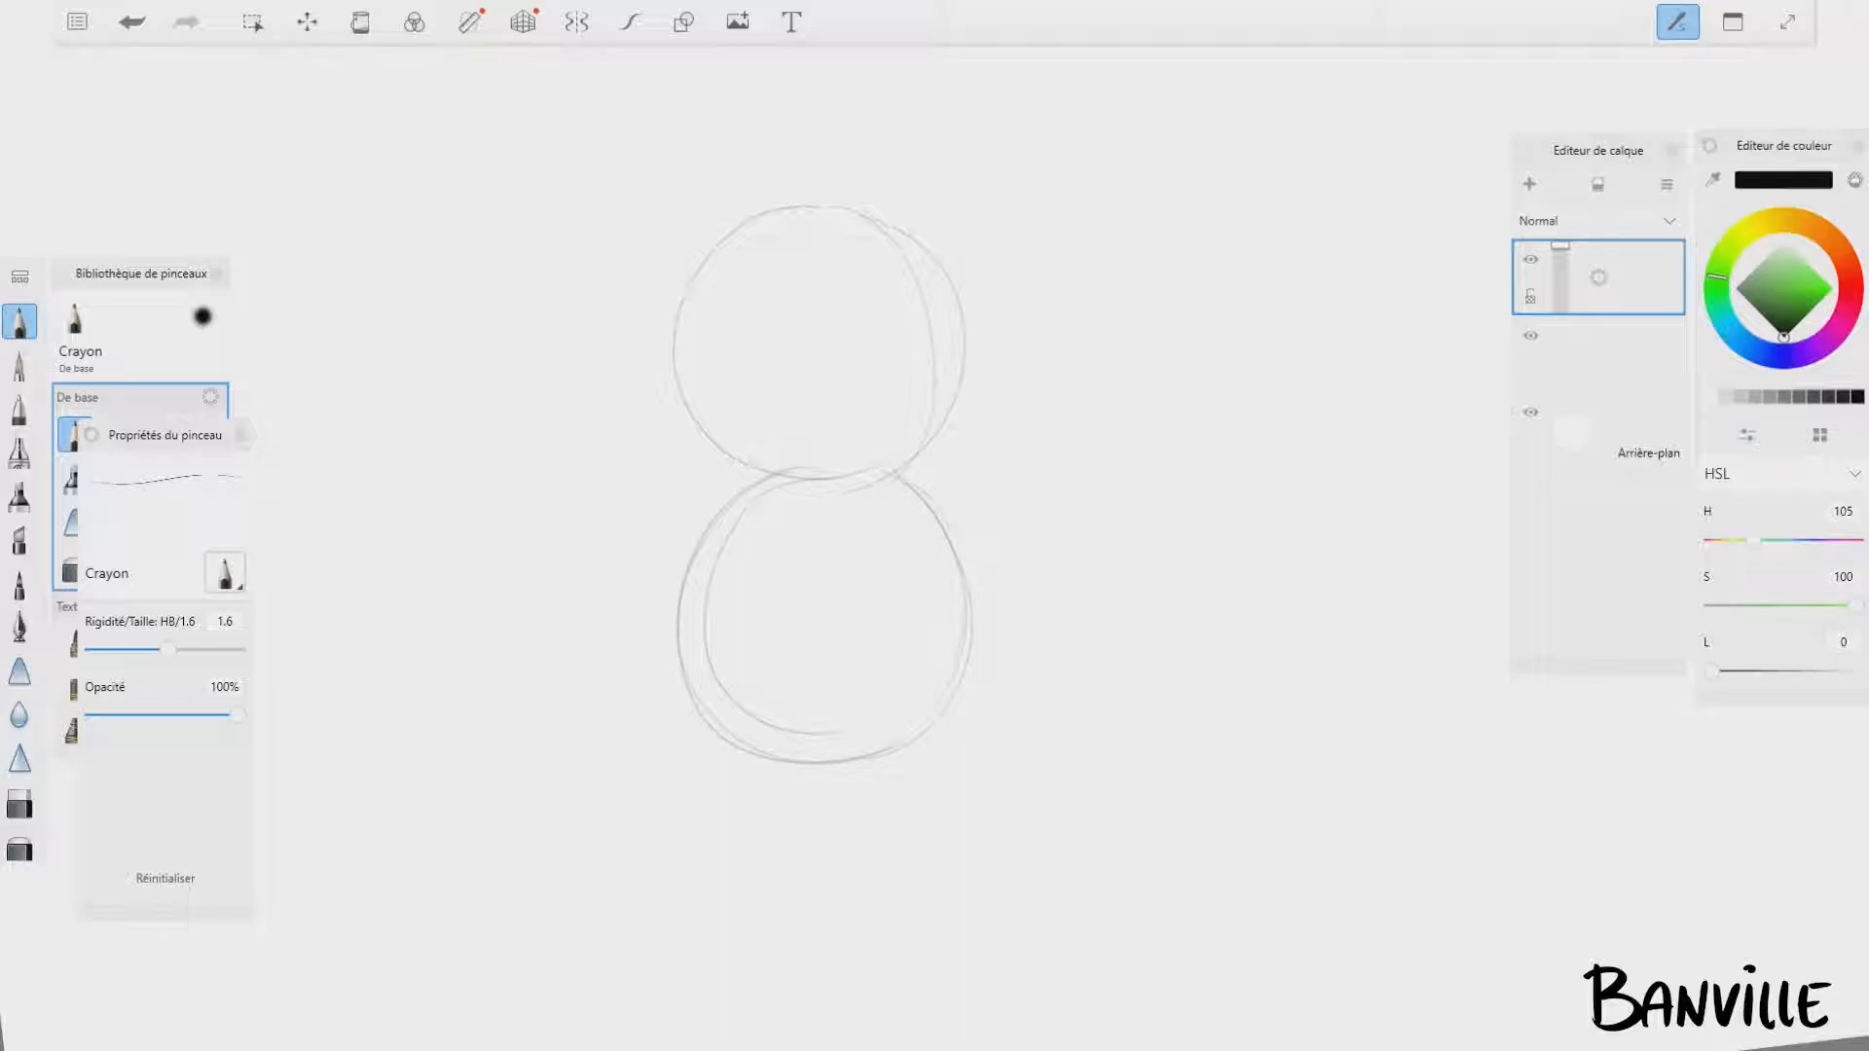
Step: Sketch direction lines for both ears and a curved vertical centre line down the head
drag(905, 232, 993, 127)
drag(709, 241, 523, 158)
drag(719, 245, 526, 158)
drag(818, 206, 812, 475)
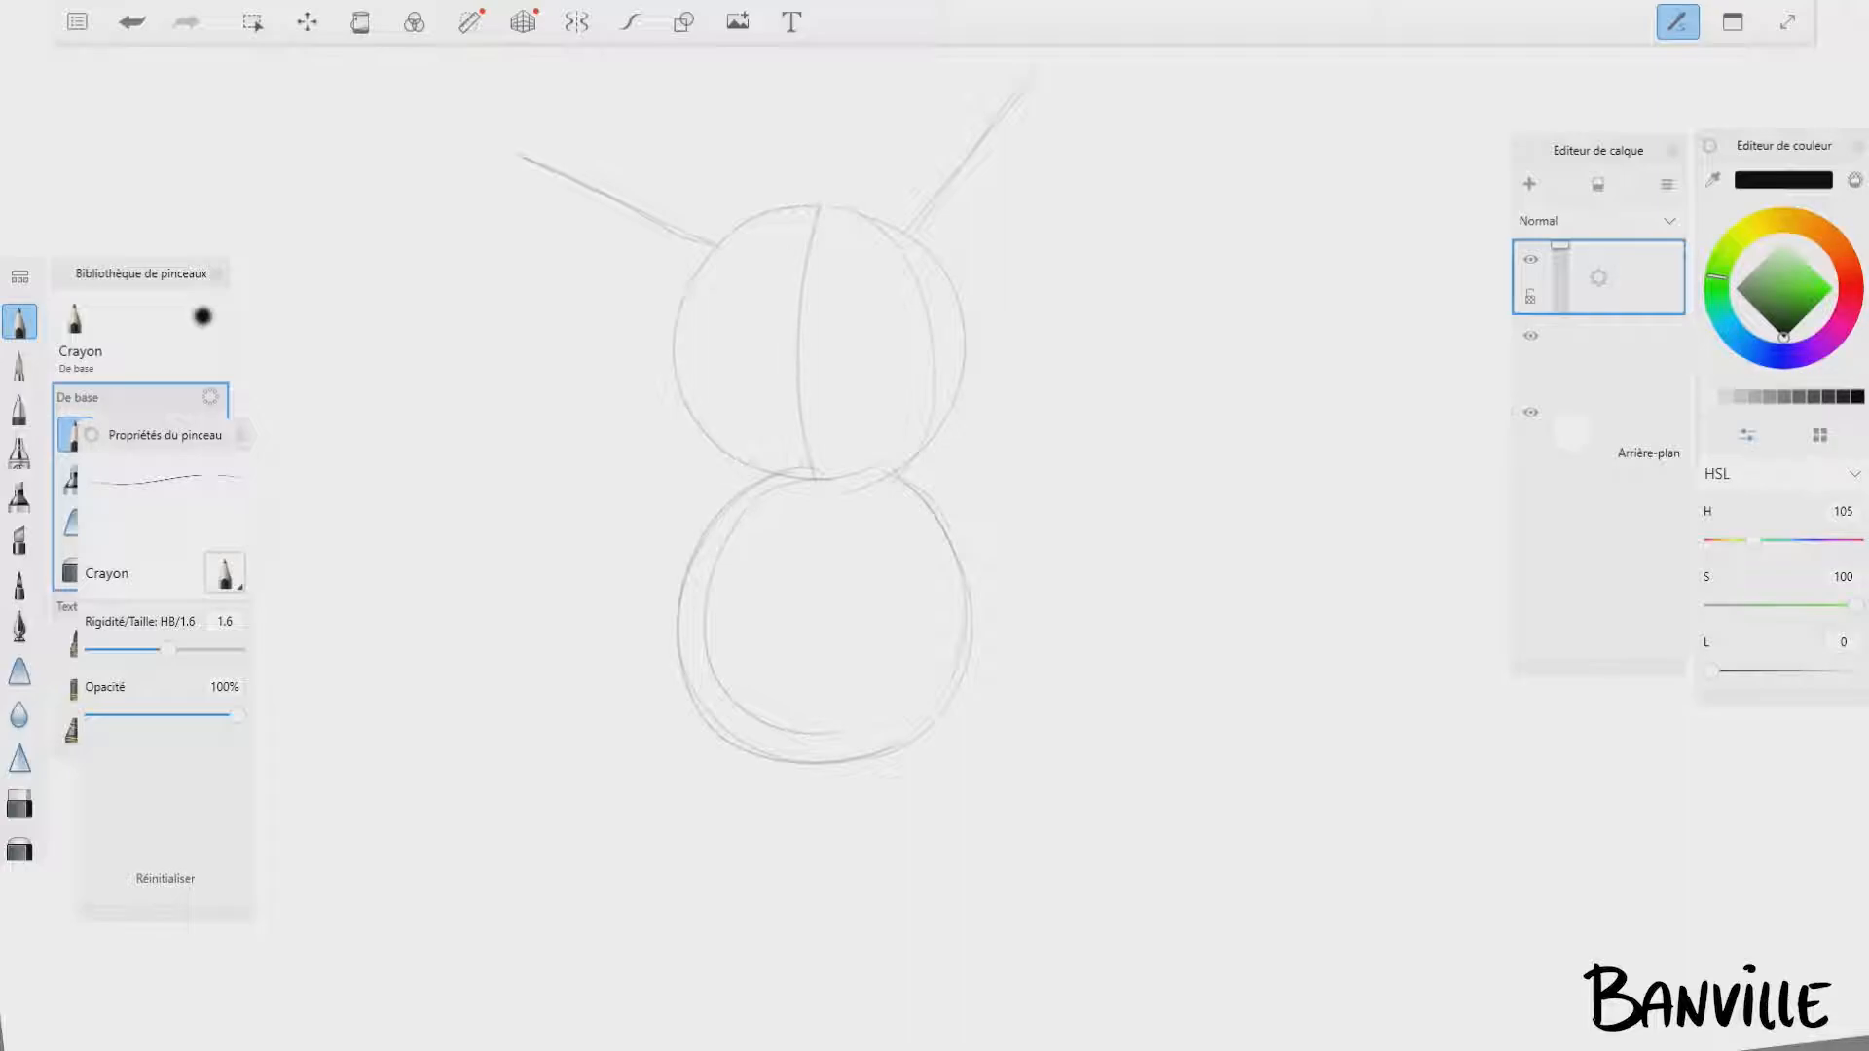
Step: Add cheek bulges on both sides of the lower head circle
drag(681, 400, 761, 495)
drag(964, 406, 901, 481)
drag(667, 392, 727, 481)
mouse_move(669, 344)
mouse_down()
mouse_move(666, 399)
mouse_move(664, 370)
mouse_up()
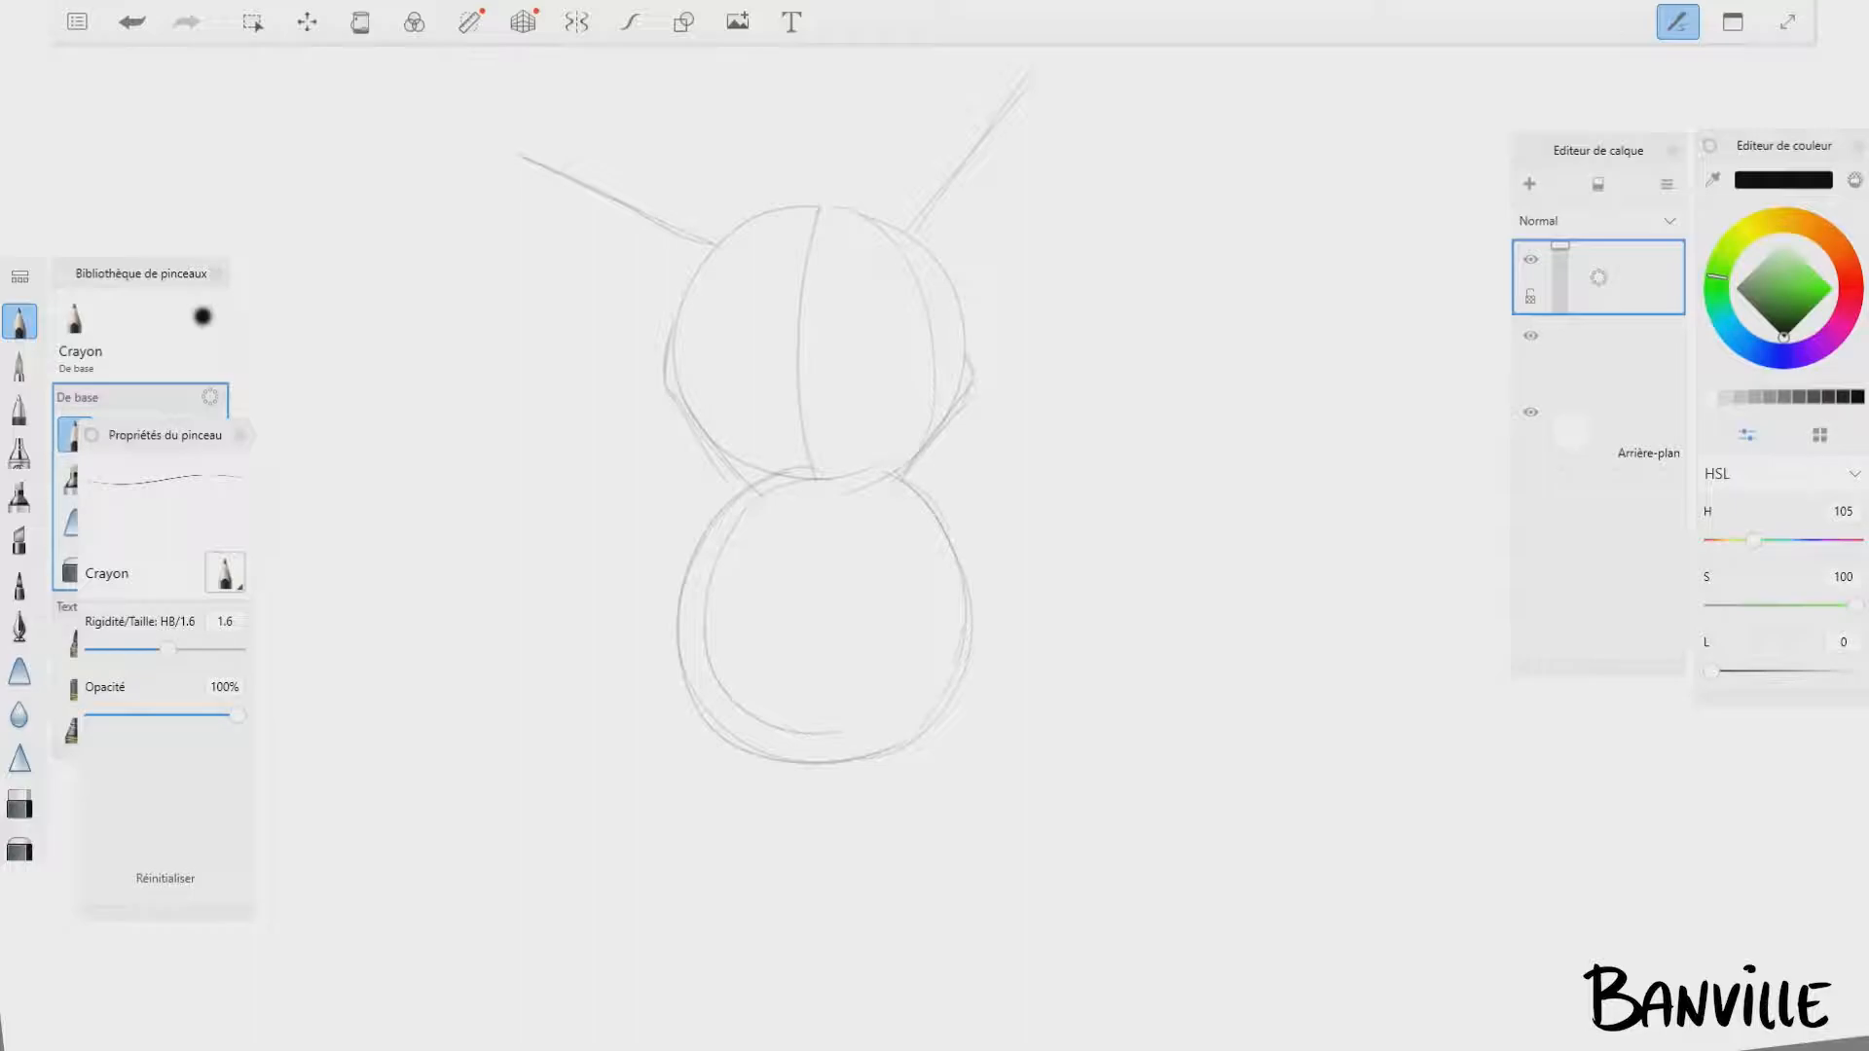
Step: Sketch raised direction lines for both arms and short diagonal lines for both legs
drag(923, 504, 1048, 414)
drag(698, 497, 590, 435)
drag(935, 497, 1040, 412)
drag(711, 741, 685, 765)
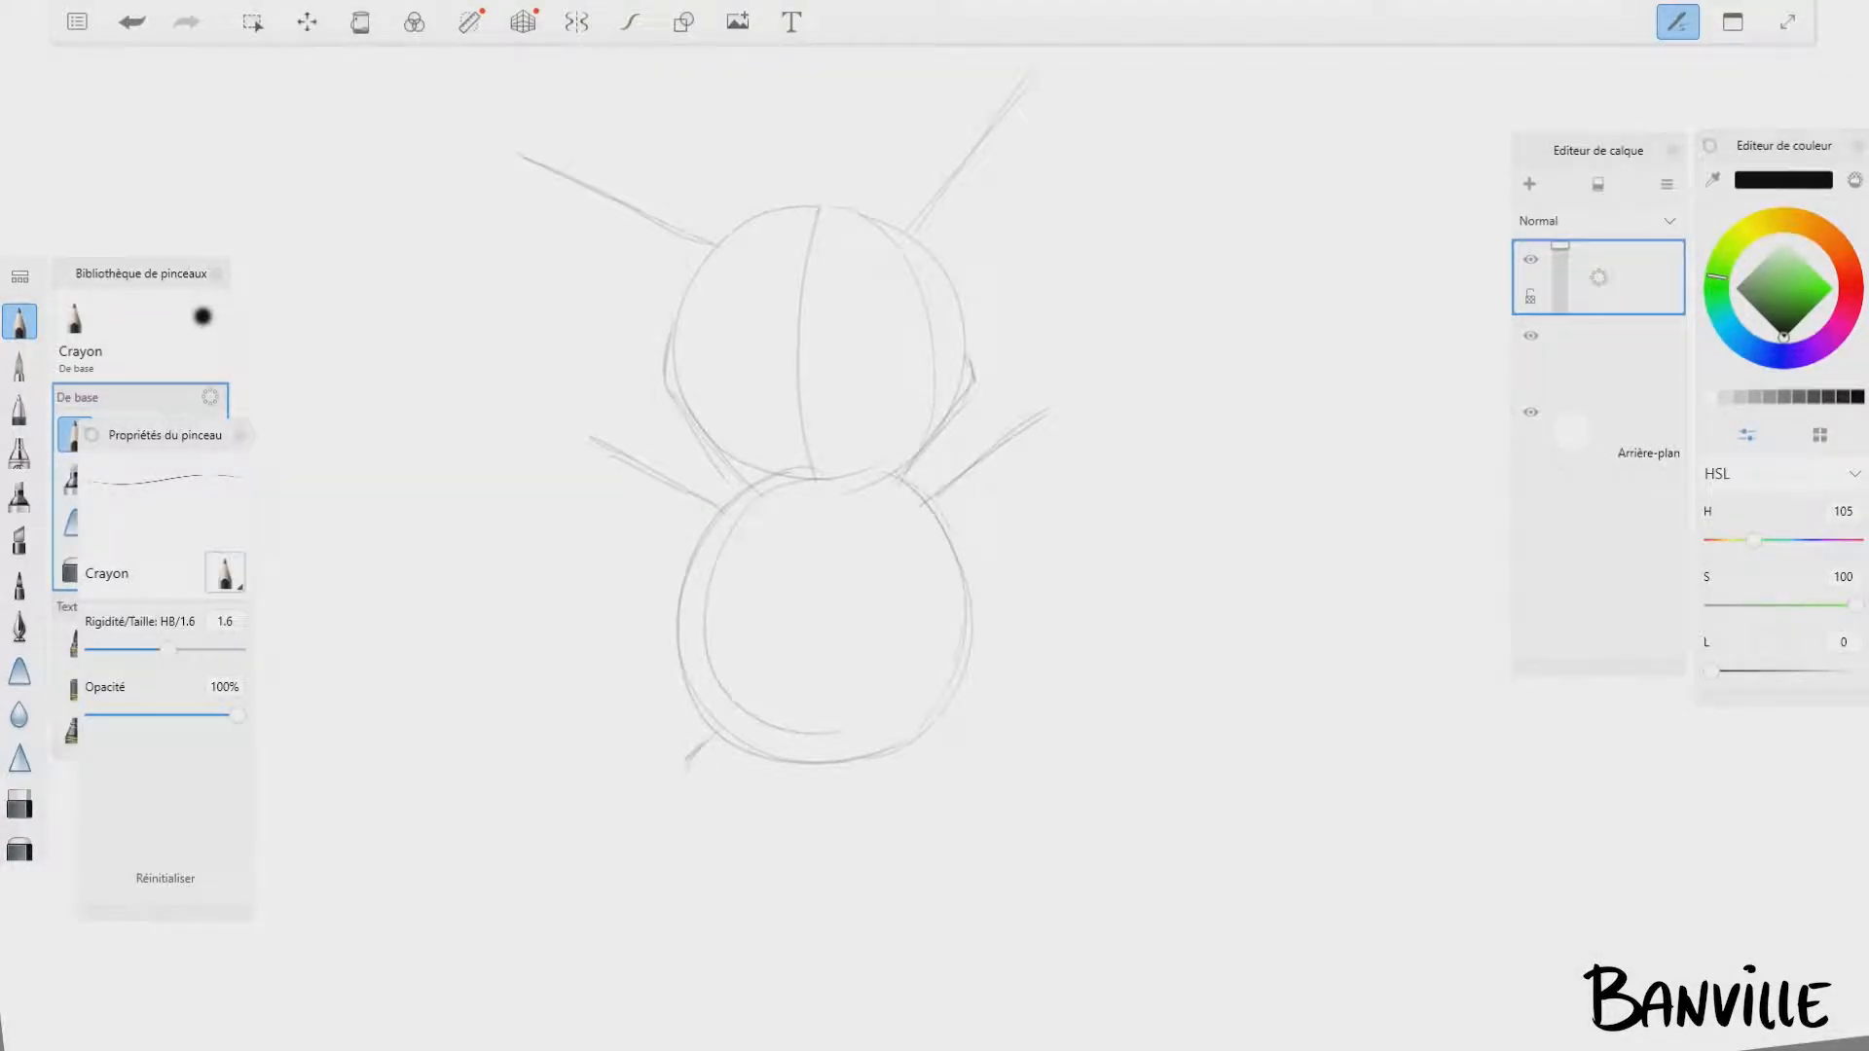
drag(946, 719, 993, 761)
Step: Sketch the stepped centre line of the tail beside the body, with three horizontal segments joined by verticals
drag(967, 659, 1065, 644)
drag(1010, 574, 1066, 568)
drag(1055, 479, 1329, 494)
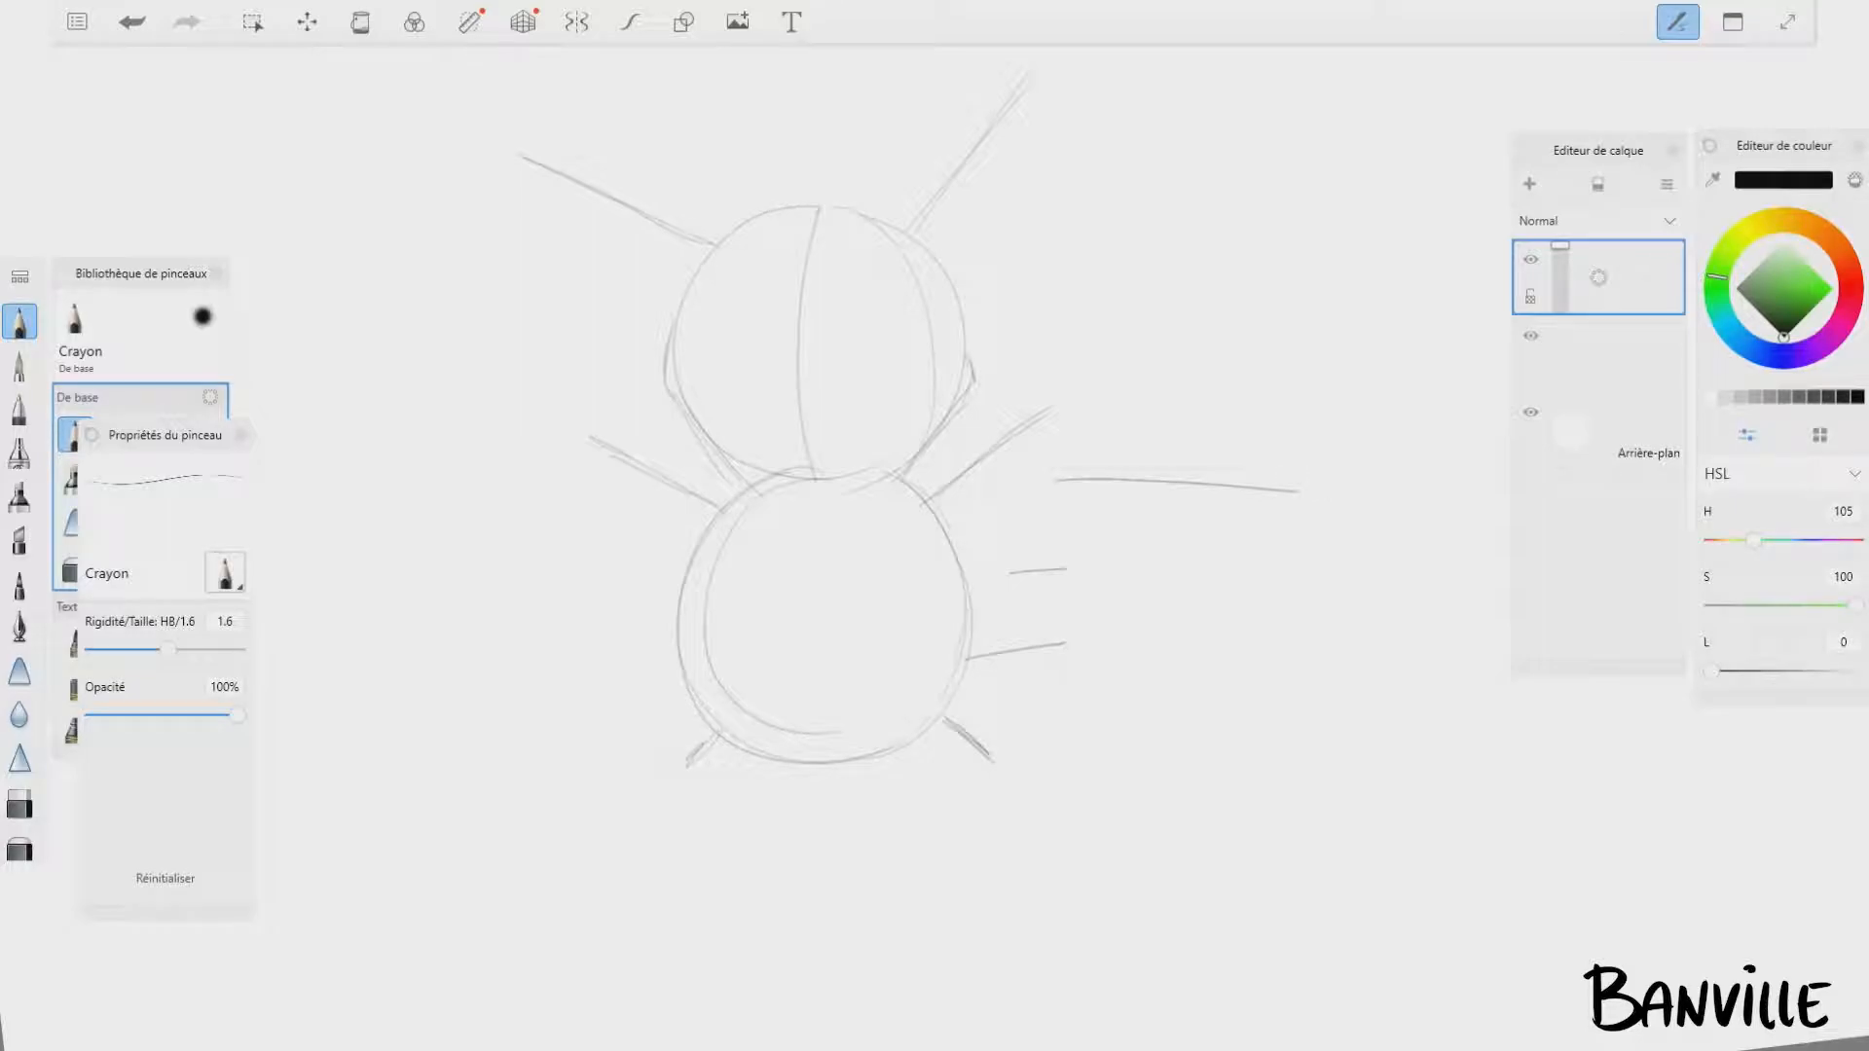
mouse_move(1059, 481)
mouse_down()
mouse_move(1061, 570)
mouse_move(1023, 653)
mouse_up()
key(ctrl+z)
Step: Draw the pointed leaf-shaped outlines of both ears around their direction lines
scroll(908, 785, up, 2)
mouse_move(1047, 171)
mouse_down()
mouse_move(922, 360)
mouse_move(1069, 261)
mouse_move(1120, 151)
mouse_move(1046, 307)
mouse_up()
drag(1110, 202, 1092, 246)
mouse_move(511, 258)
mouse_down()
mouse_move(469, 268)
mouse_move(650, 370)
mouse_move(599, 378)
mouse_move(701, 384)
mouse_up()
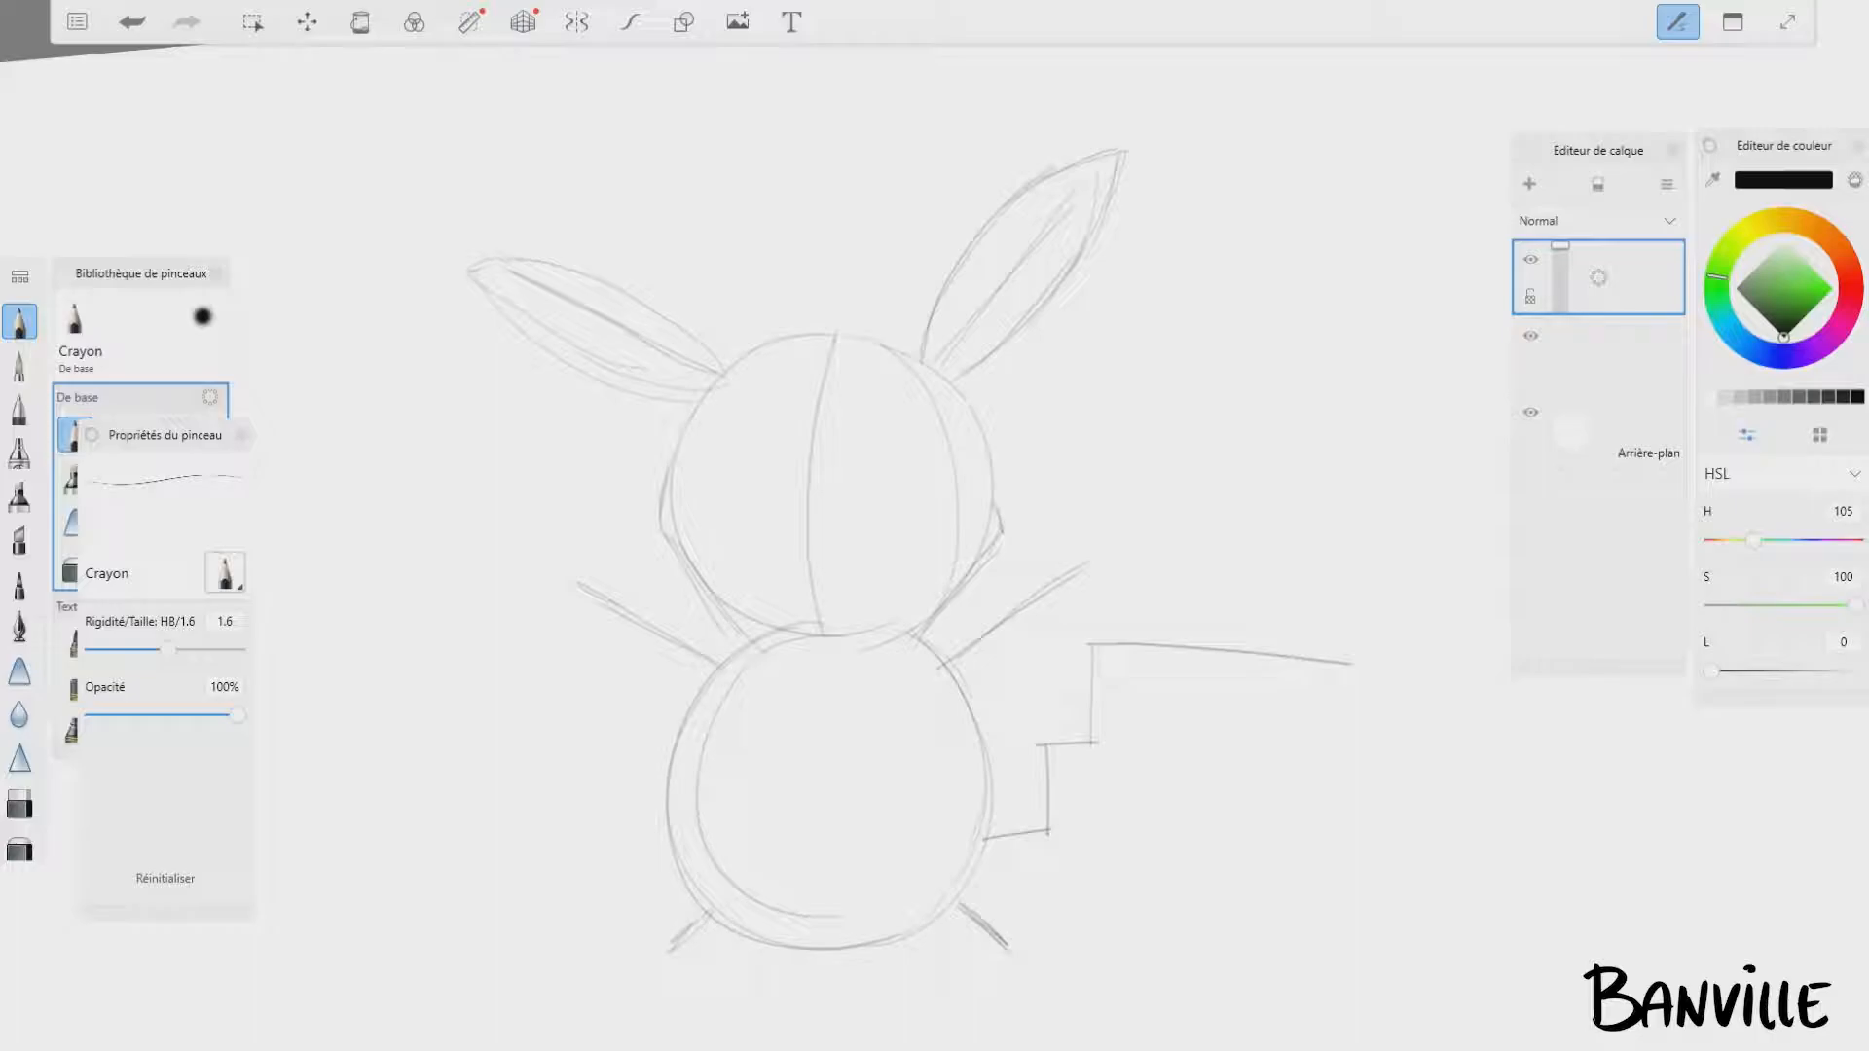
Step: Sketch the round eyes, small nose and open smiling mouth around the face's centre line
drag(807, 475, 740, 470)
mouse_move(881, 439)
mouse_down()
mouse_move(871, 479)
mouse_move(913, 471)
mouse_up()
drag(765, 502, 886, 514)
mouse_move(773, 516)
mouse_down()
mouse_move(794, 609)
mouse_move(826, 620)
mouse_move(857, 567)
mouse_move(816, 498)
mouse_move(861, 555)
mouse_up()
drag(770, 525, 804, 612)
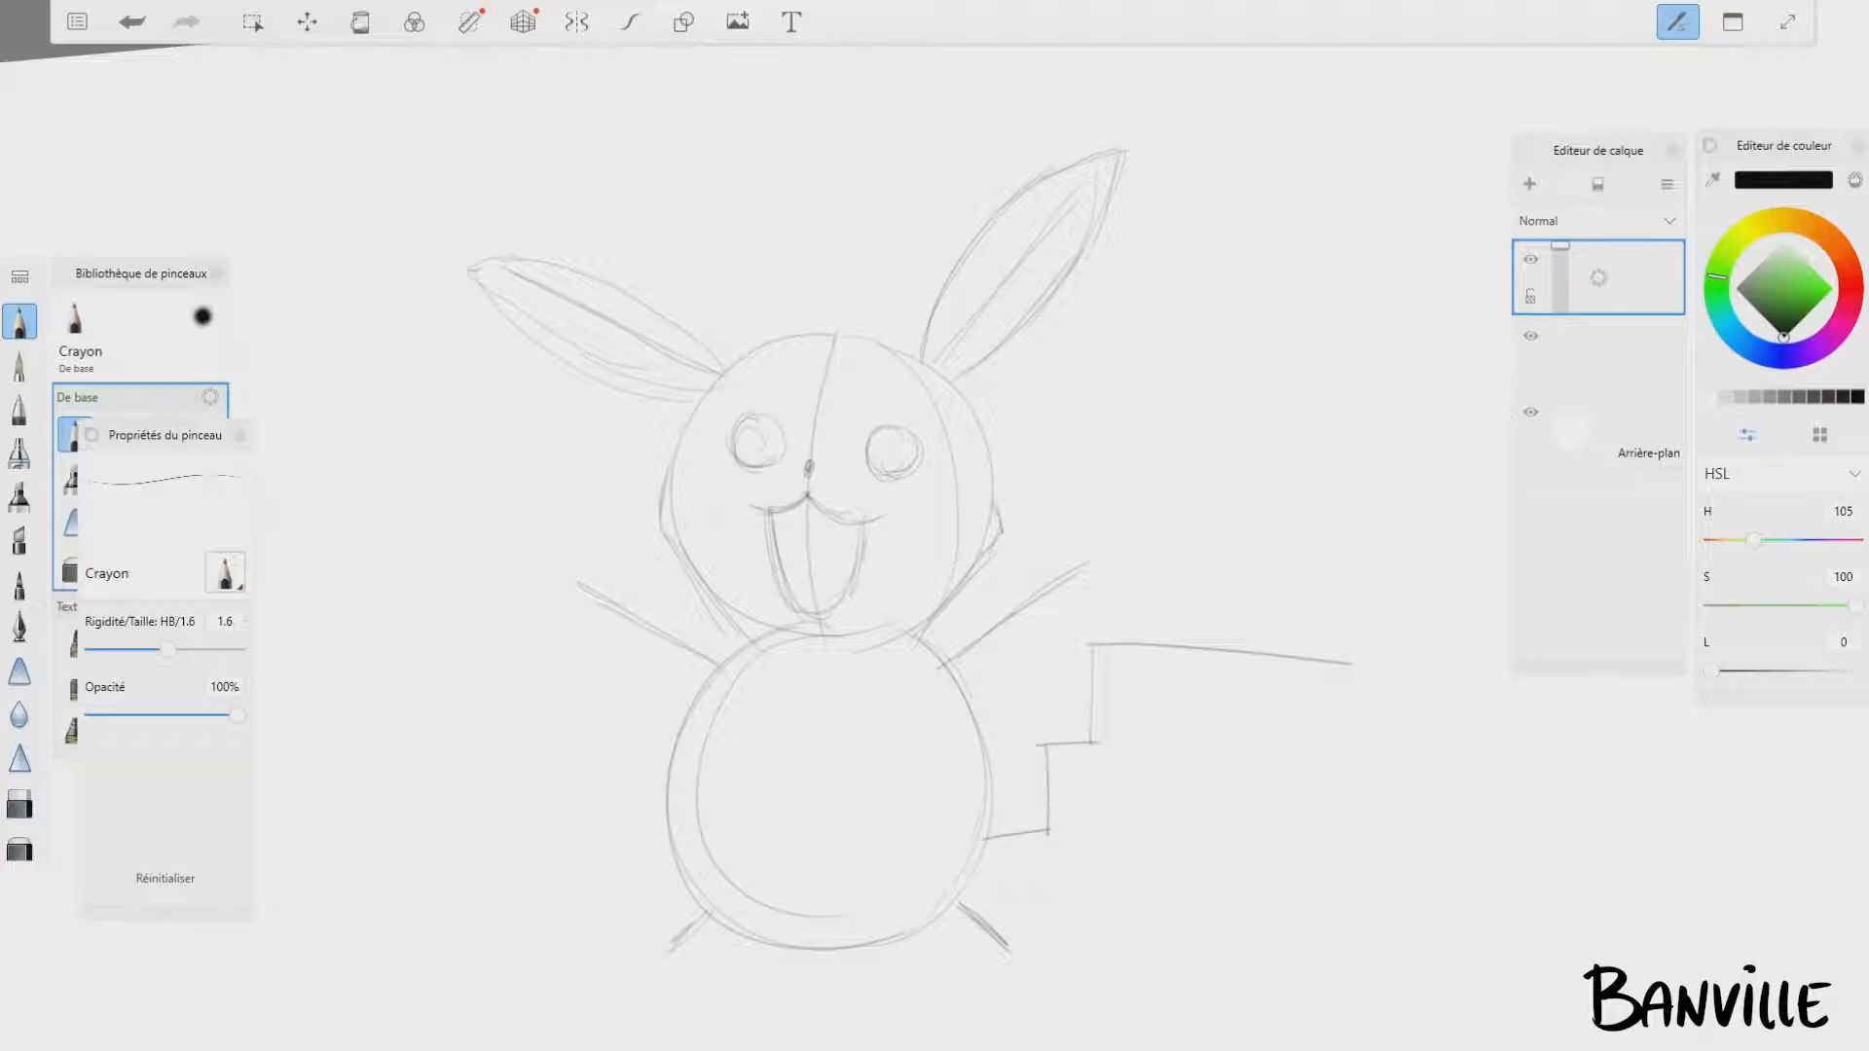
Step: Draw the outlines of both raised arms around their direction lines, with simple hands
drag(983, 691, 1041, 610)
drag(930, 628, 1087, 541)
mouse_move(988, 721)
mouse_down()
mouse_move(1082, 604)
mouse_move(1092, 615)
mouse_up()
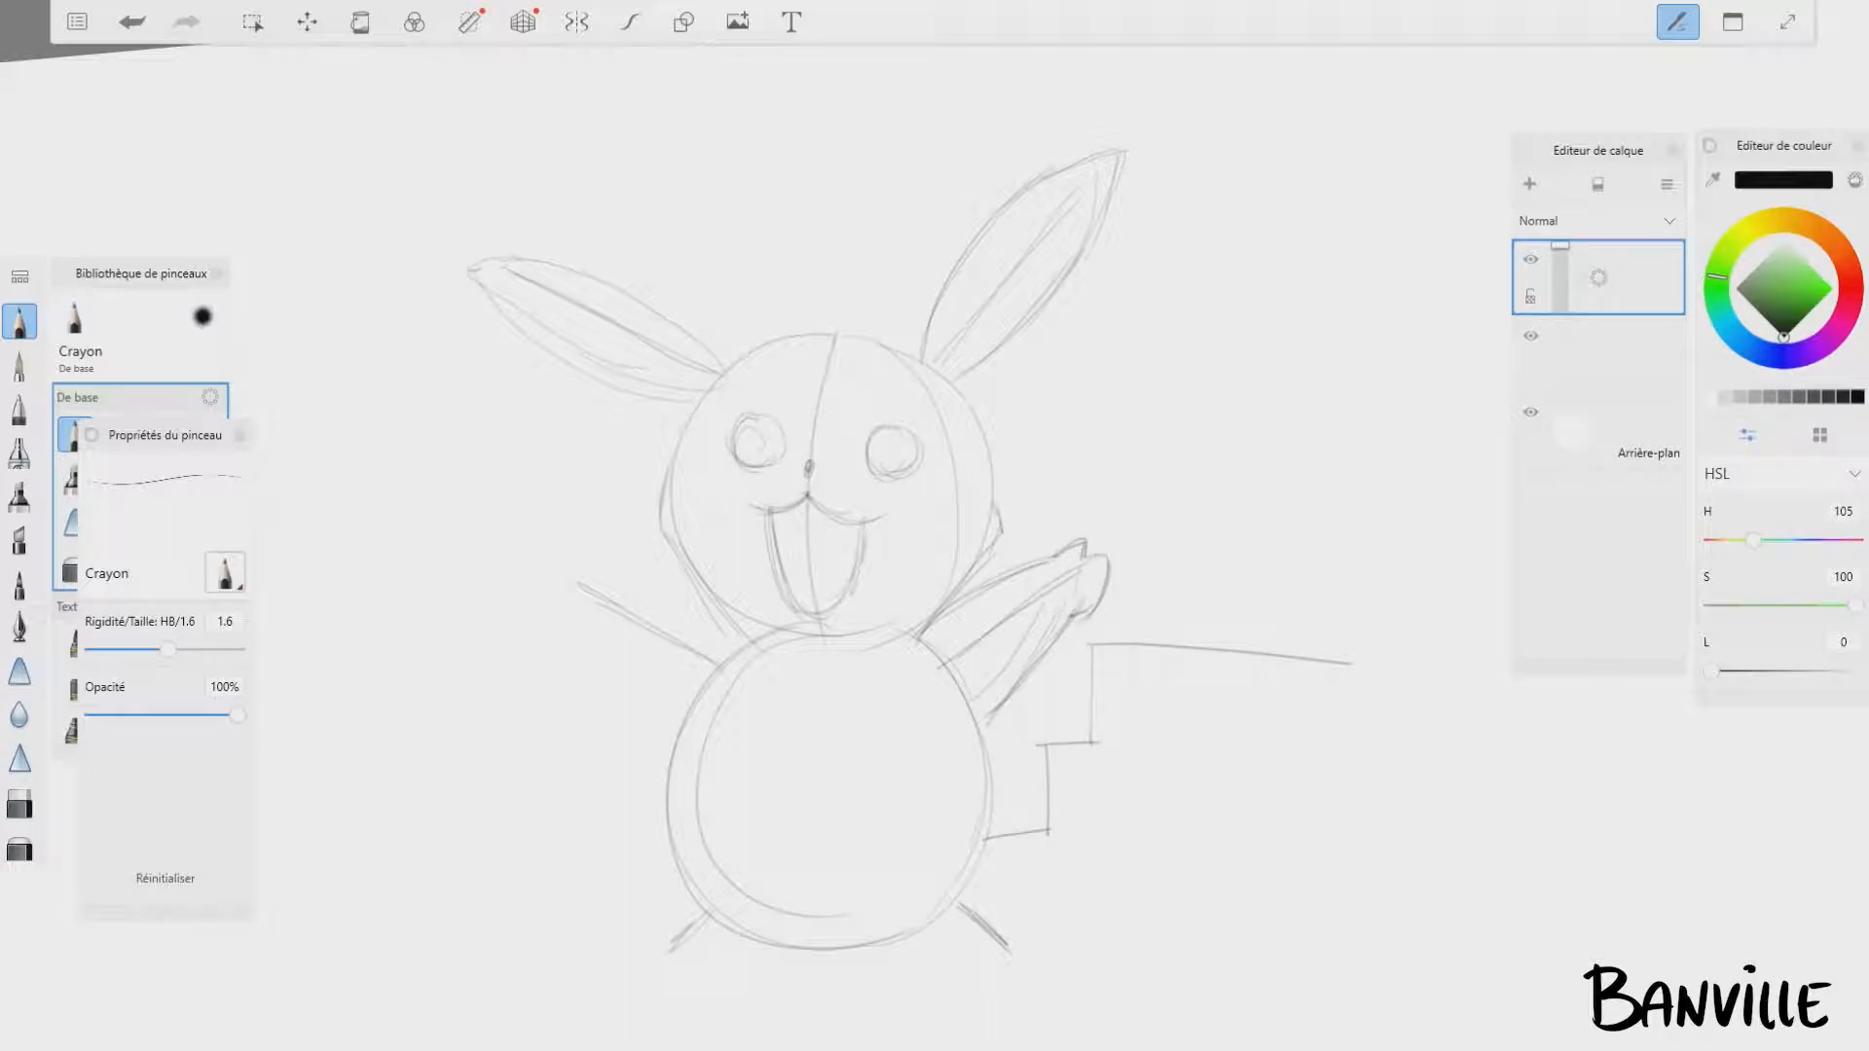
mouse_move(582, 603)
mouse_down()
mouse_move(671, 709)
mouse_move(740, 631)
mouse_up()
mouse_move(621, 575)
mouse_down()
mouse_move(601, 548)
mouse_move(596, 578)
mouse_up()
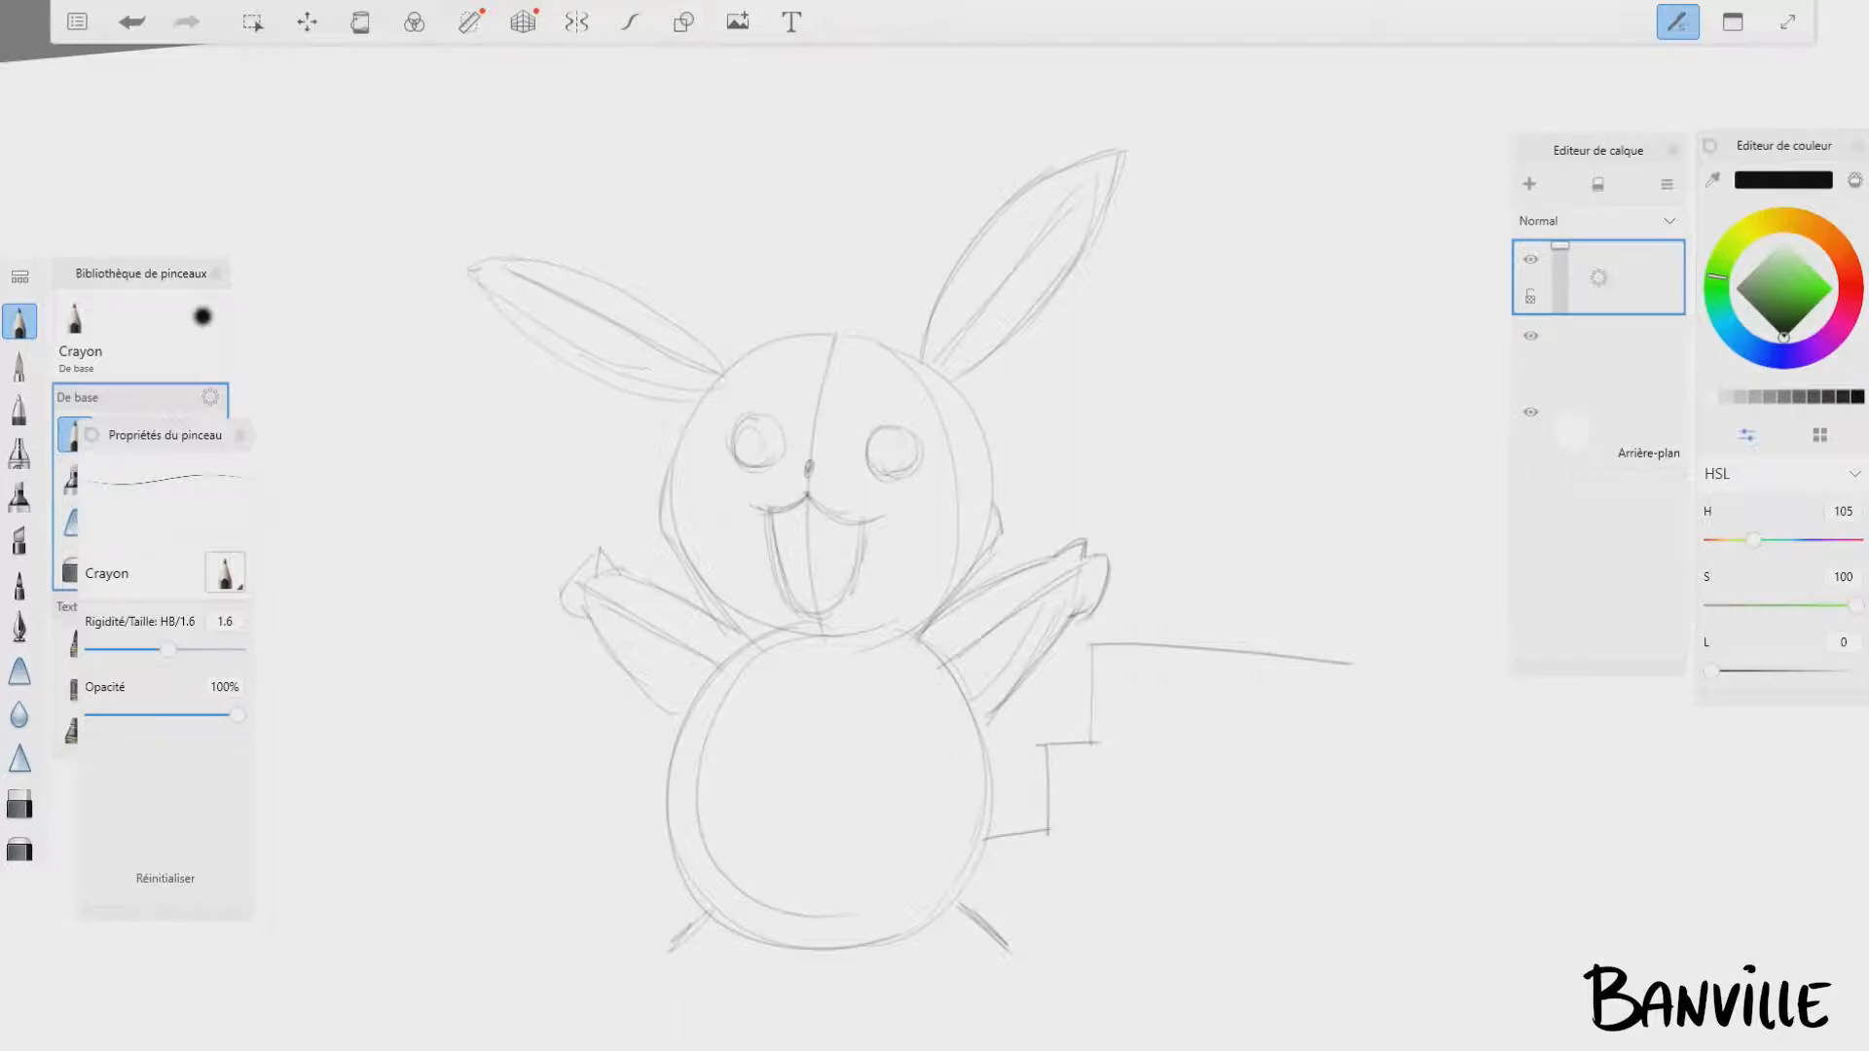
Step: Draw the outer legs, the line between them and two flat feet under the body circle
scroll(886, 604, up, 2)
scroll(886, 545, up, 1)
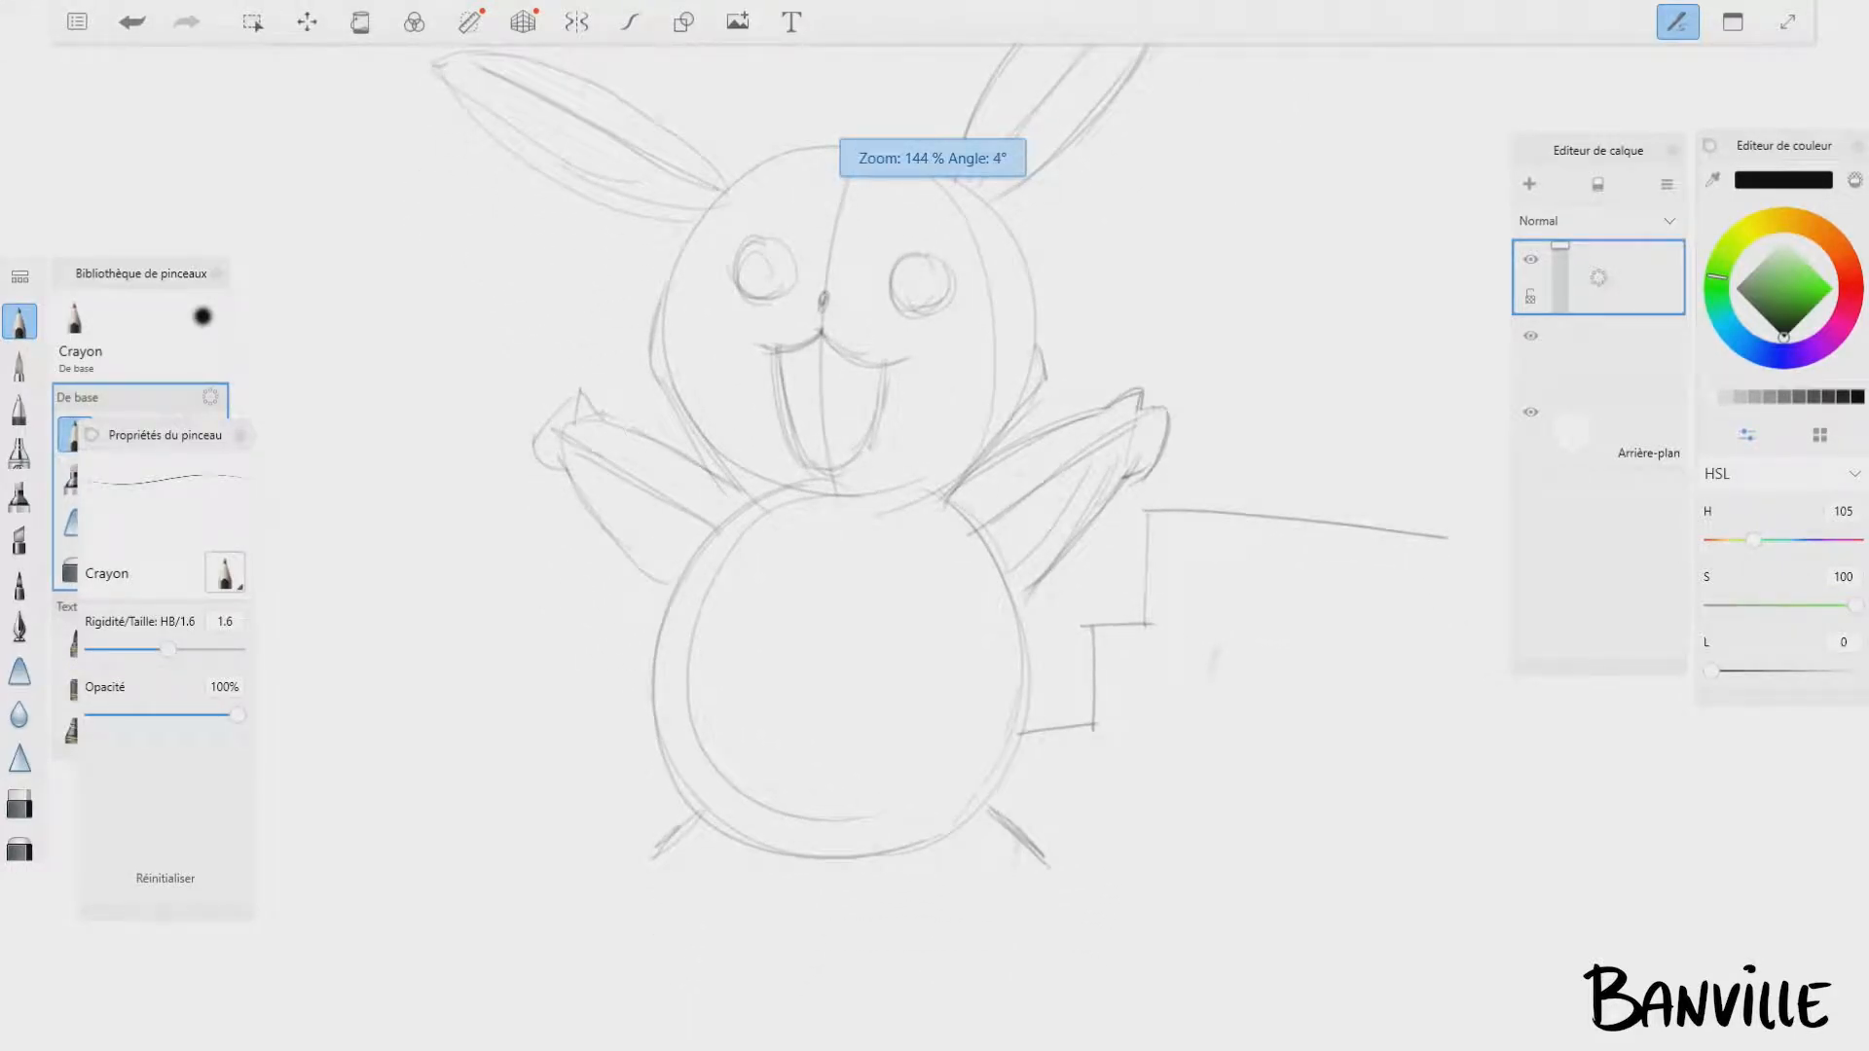
scroll(885, 506, down, 1)
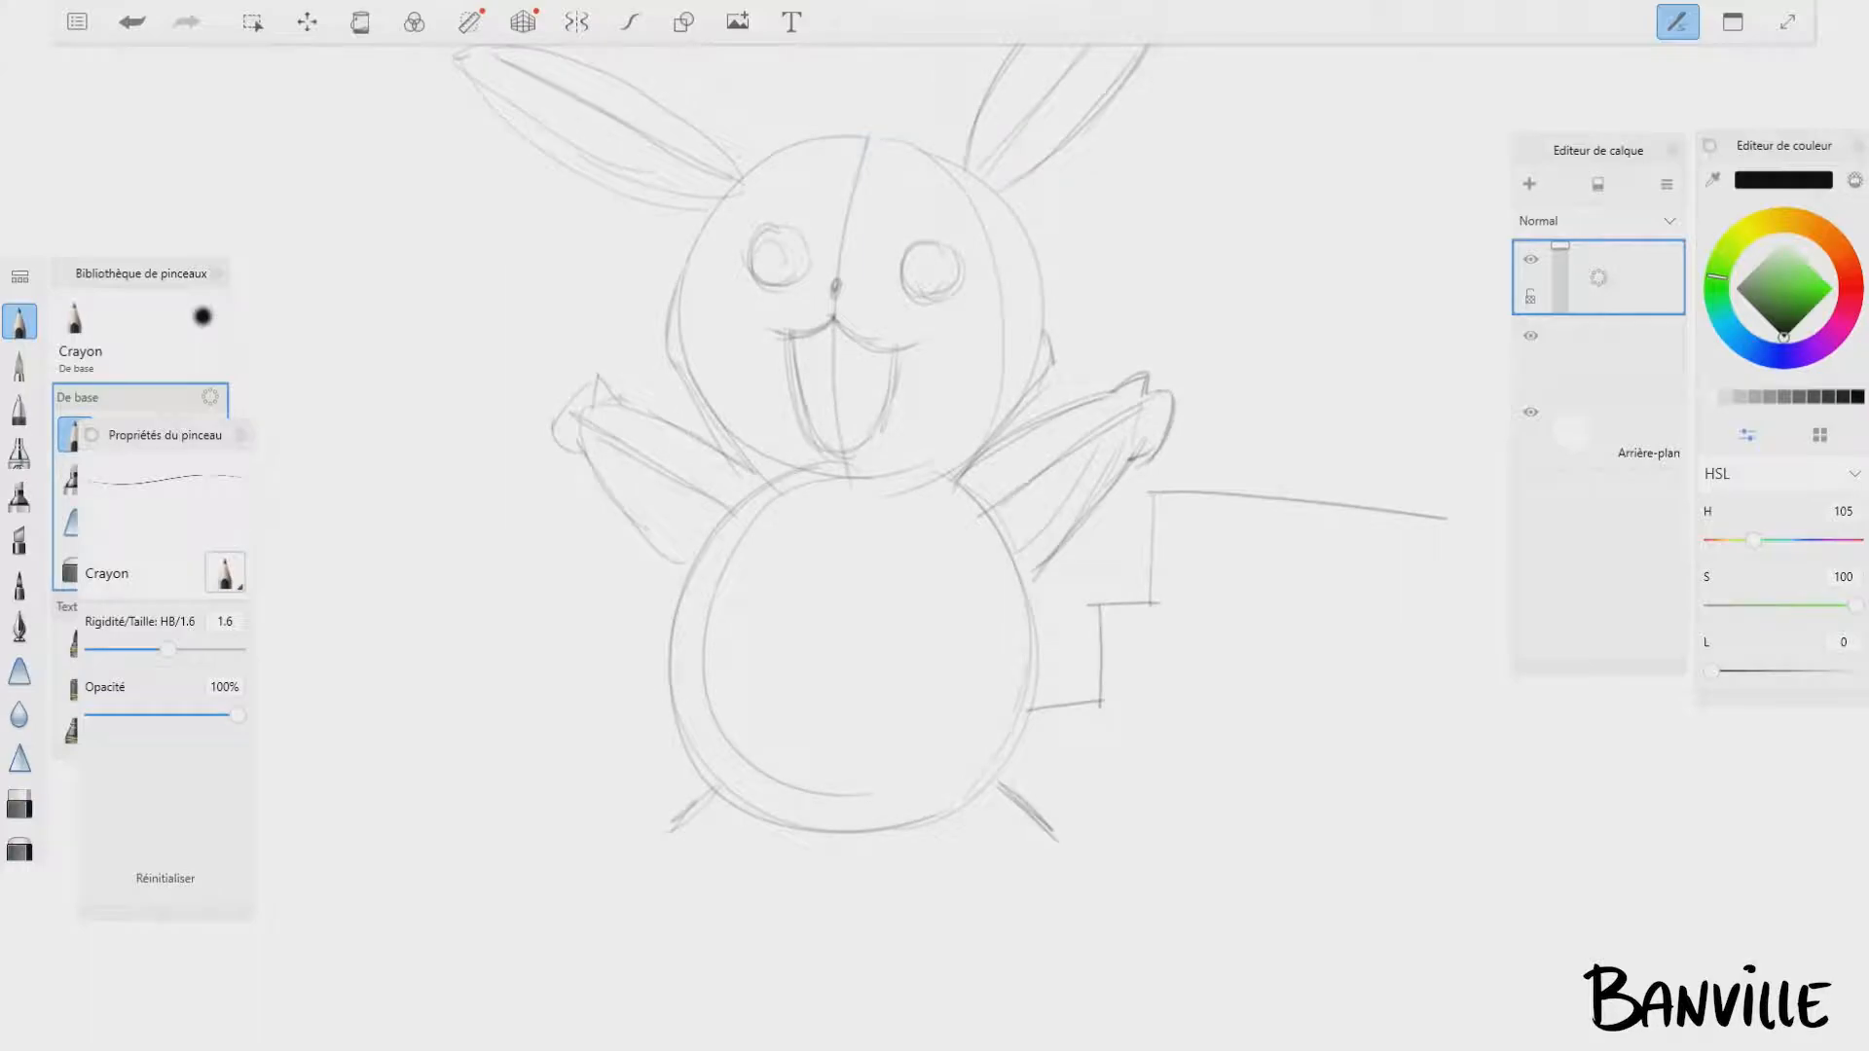
mouse_move(682, 813)
mouse_down()
mouse_move(725, 835)
mouse_move(1047, 837)
mouse_up()
drag(1032, 708, 1054, 826)
mouse_move(692, 828)
mouse_down()
mouse_move(876, 825)
mouse_move(826, 825)
mouse_up()
drag(966, 829, 826, 825)
mouse_move(682, 829)
mouse_down()
mouse_move(628, 859)
mouse_move(706, 847)
mouse_up()
mouse_move(1012, 847)
mouse_down()
mouse_move(1146, 855)
mouse_move(1071, 858)
mouse_move(1092, 852)
mouse_up()
Step: Draw a round cheek patch on each side of the face
scroll(932, 526, up, 2)
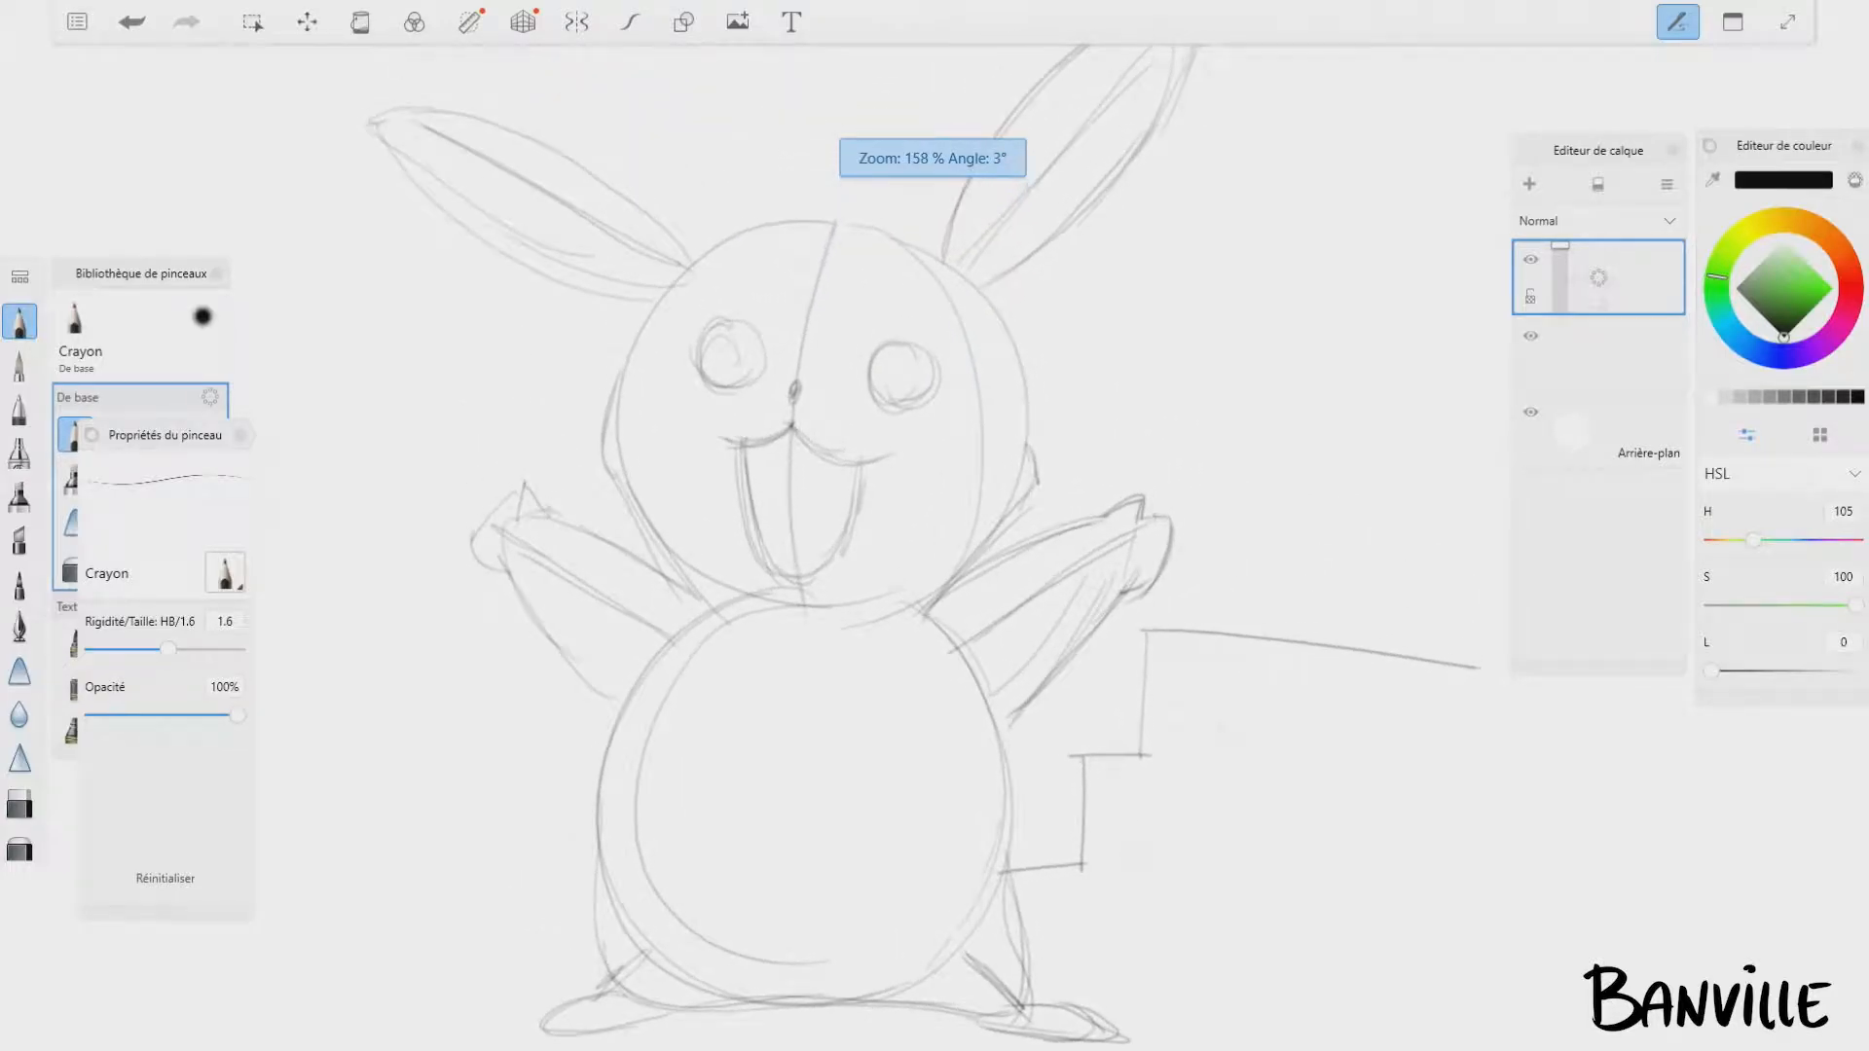
scroll(933, 525, down, 1)
mouse_move(952, 491)
mouse_down()
mouse_move(946, 534)
mouse_move(973, 438)
mouse_up()
drag(666, 438, 652, 529)
mouse_move(605, 419)
mouse_down()
mouse_move(670, 455)
mouse_move(657, 525)
mouse_up()
Step: Draw the dividing lines that mark off the dark tips of both ears
scroll(933, 526, up, 2)
drag(1124, 239, 1159, 365)
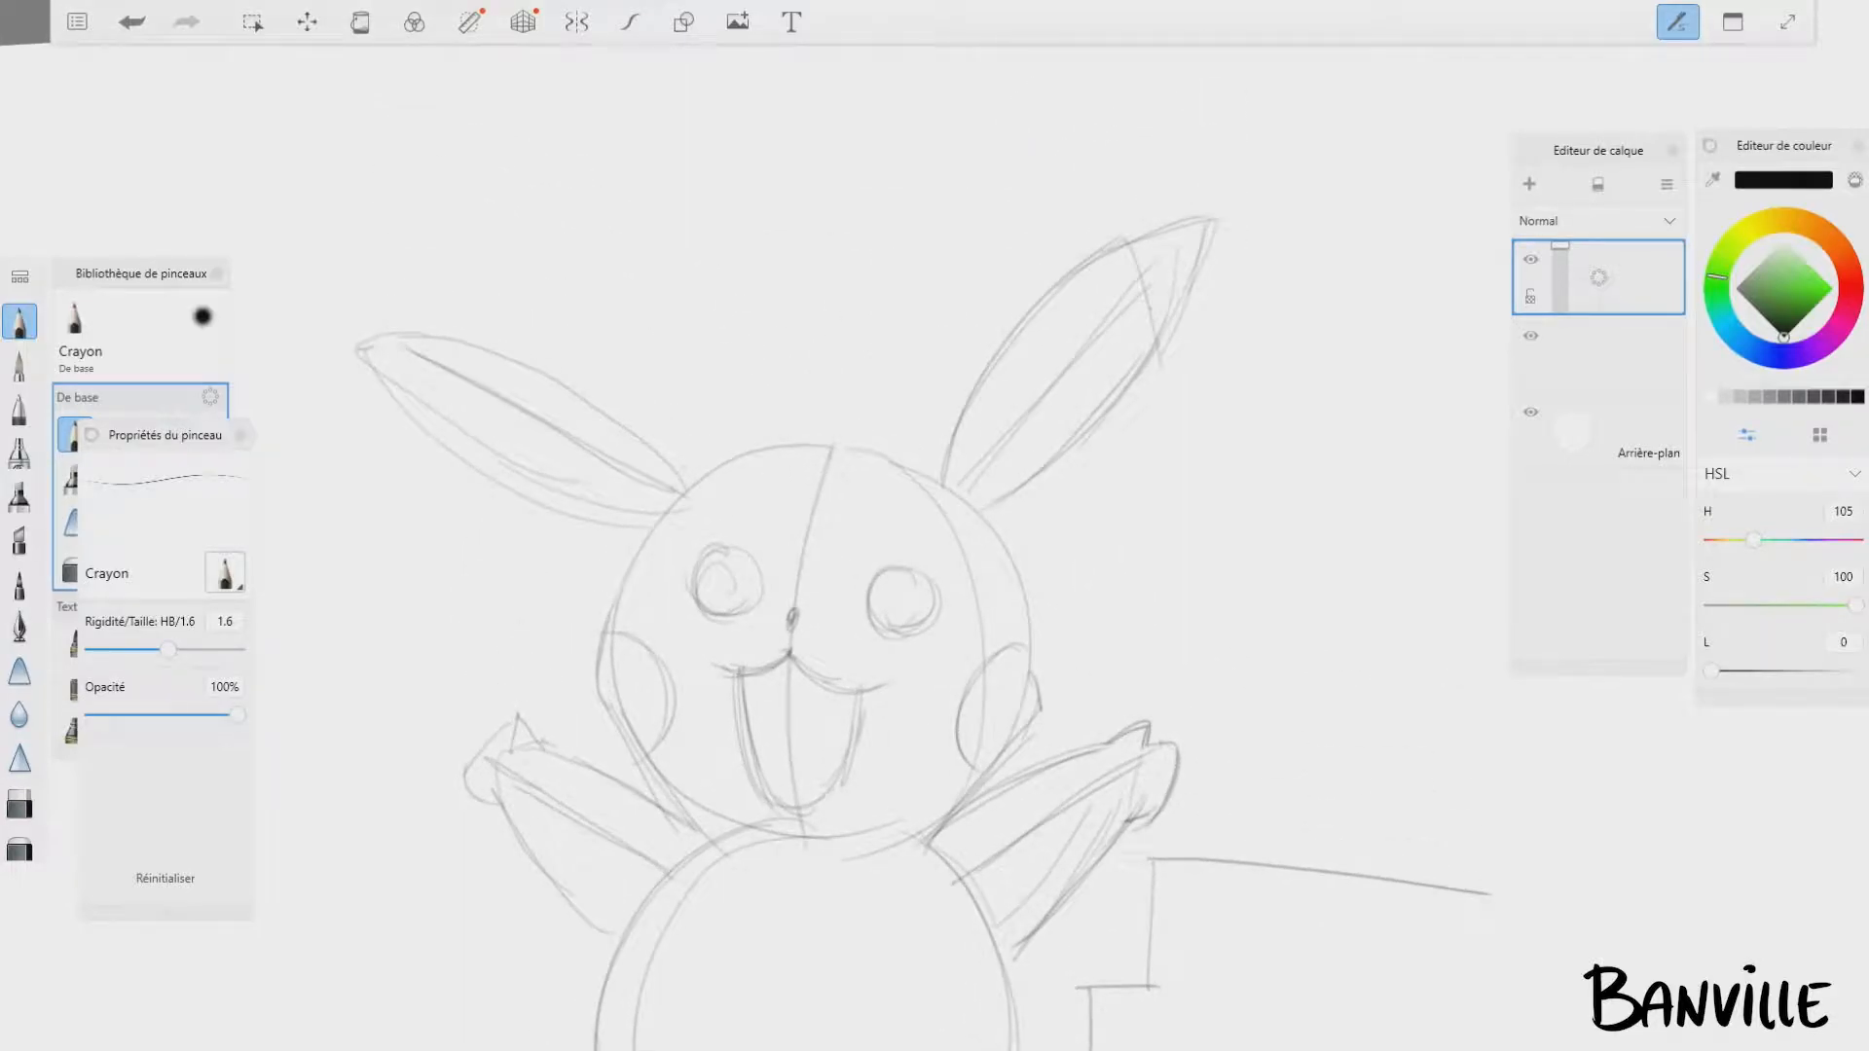
drag(1139, 246, 1159, 339)
drag(429, 327, 451, 473)
drag(371, 359, 435, 459)
Step: Round off the top of the head between the ears and rework the eye and nose, undoing the last two strokes
drag(696, 477, 932, 473)
mouse_move(715, 543)
mouse_down()
mouse_move(730, 619)
mouse_move(705, 608)
mouse_move(745, 542)
mouse_move(697, 590)
mouse_move(789, 651)
mouse_move(797, 622)
mouse_up()
key(ctrl+z)
key(ctrl+z)
Step: Darken the lower head contour along both cheeks down to the neck
drag(978, 764, 1034, 672)
mouse_move(602, 643)
mouse_down()
mouse_move(601, 683)
mouse_move(654, 752)
mouse_up()
drag(600, 664, 659, 786)
drag(608, 717, 674, 805)
mouse_move(1019, 738)
mouse_down()
mouse_move(947, 832)
mouse_move(972, 801)
mouse_up()
drag(1037, 638, 1024, 738)
drag(1040, 673, 944, 829)
drag(603, 703, 720, 829)
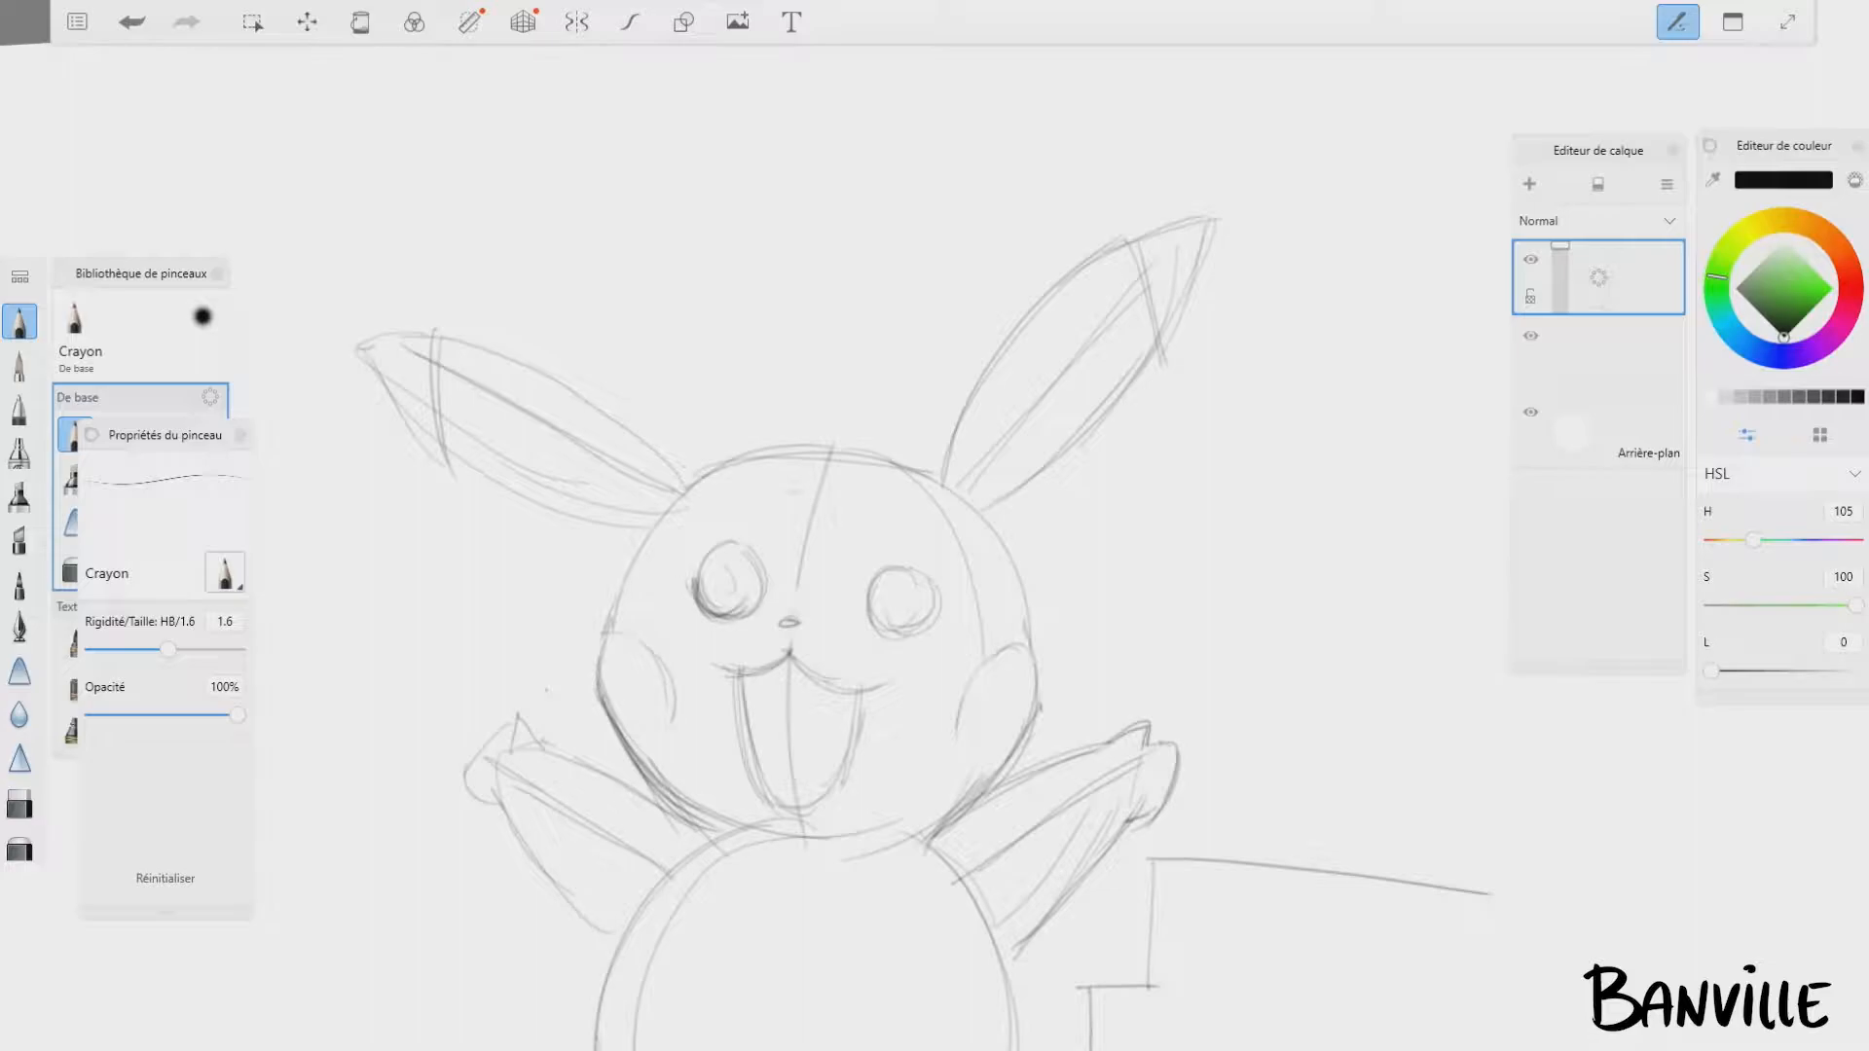
drag(534, 678, 1101, 687)
drag(580, 554, 1017, 568)
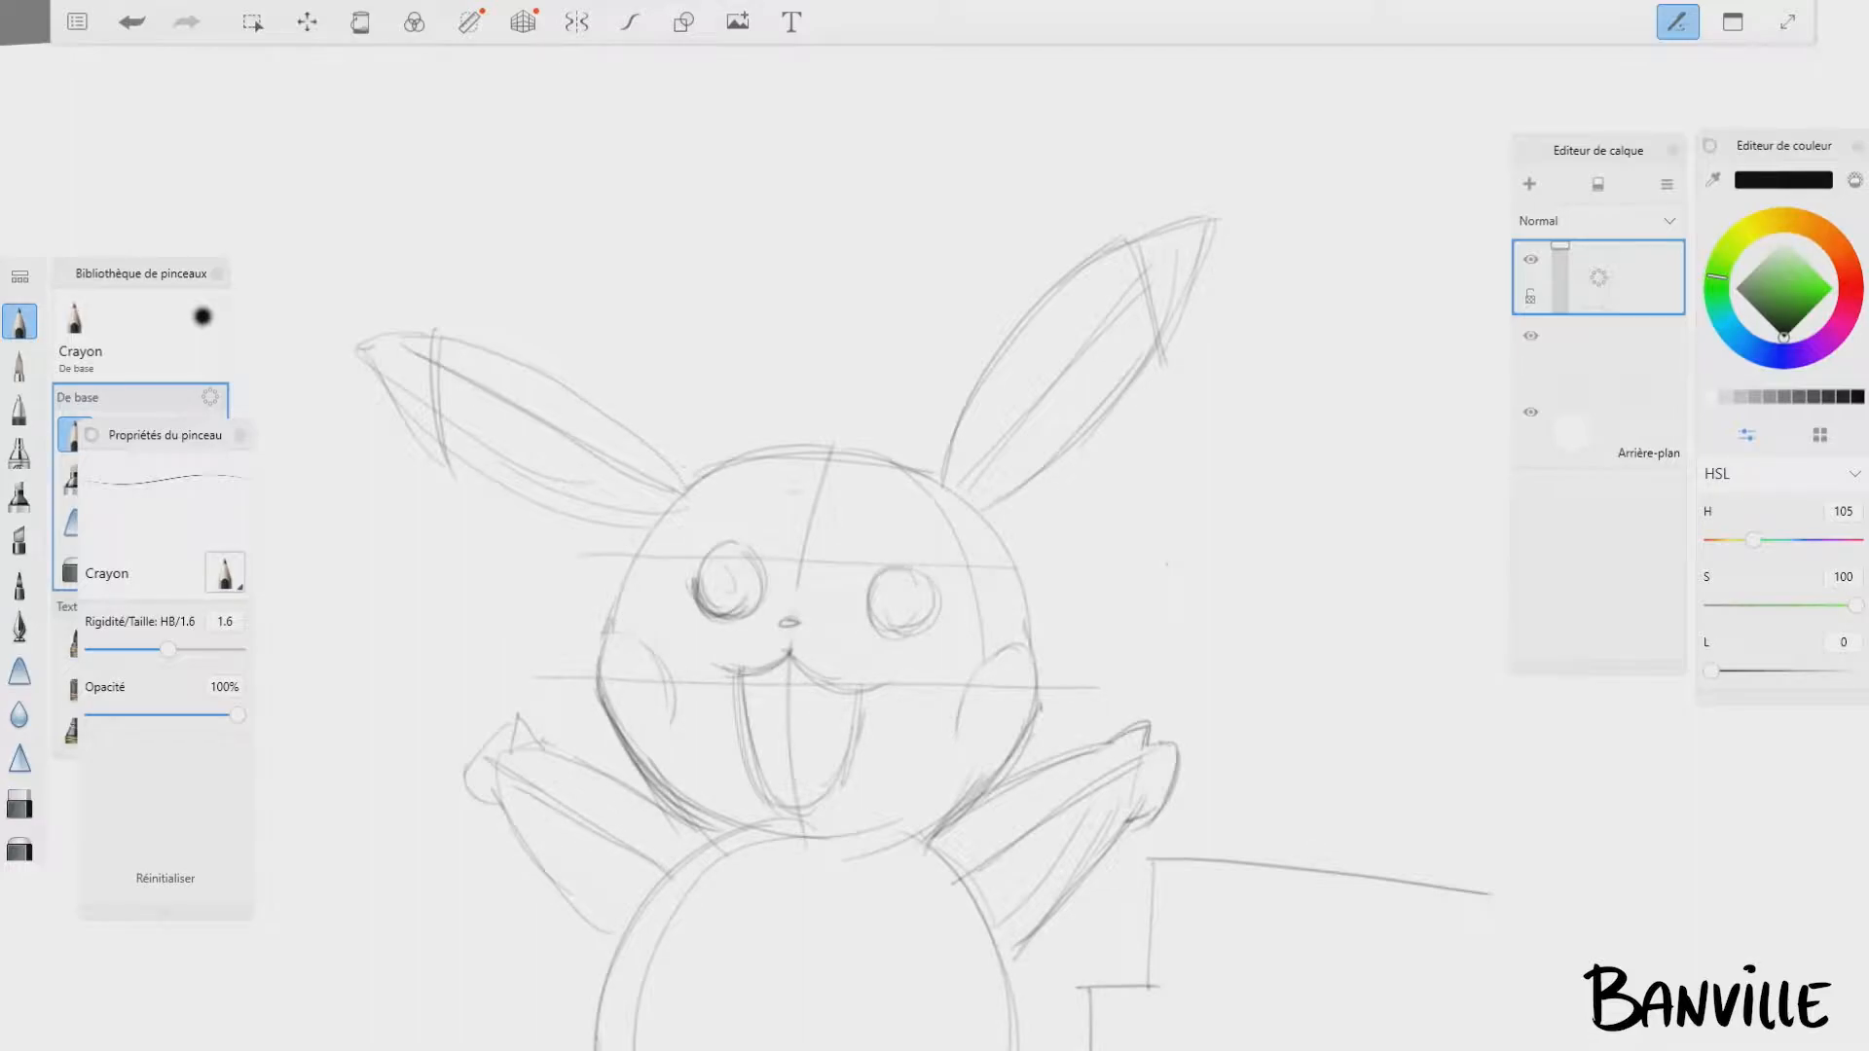
key(ctrl+z)
key(ctrl+z)
Step: Refine the nose, darken the curved upper lip and redraw the open mouth with its tongue line
drag(783, 623, 802, 628)
drag(747, 699, 864, 709)
drag(790, 656, 705, 671)
drag(791, 656, 884, 686)
drag(707, 671, 738, 675)
drag(890, 685, 863, 689)
mouse_move(732, 666)
mouse_down()
mouse_move(860, 675)
mouse_move(846, 769)
mouse_up()
Step: Shade both round eyes with hatching strokes
drag(869, 615, 925, 625)
mouse_move(703, 569)
mouse_down()
mouse_move(761, 559)
mouse_move(714, 584)
mouse_move(754, 584)
mouse_move(756, 609)
mouse_up()
drag(872, 600, 929, 604)
Step: Add pointed fingers to the hands, then darken the raised arm's underside and the lower cheek contours
scroll(888, 604, down, 1)
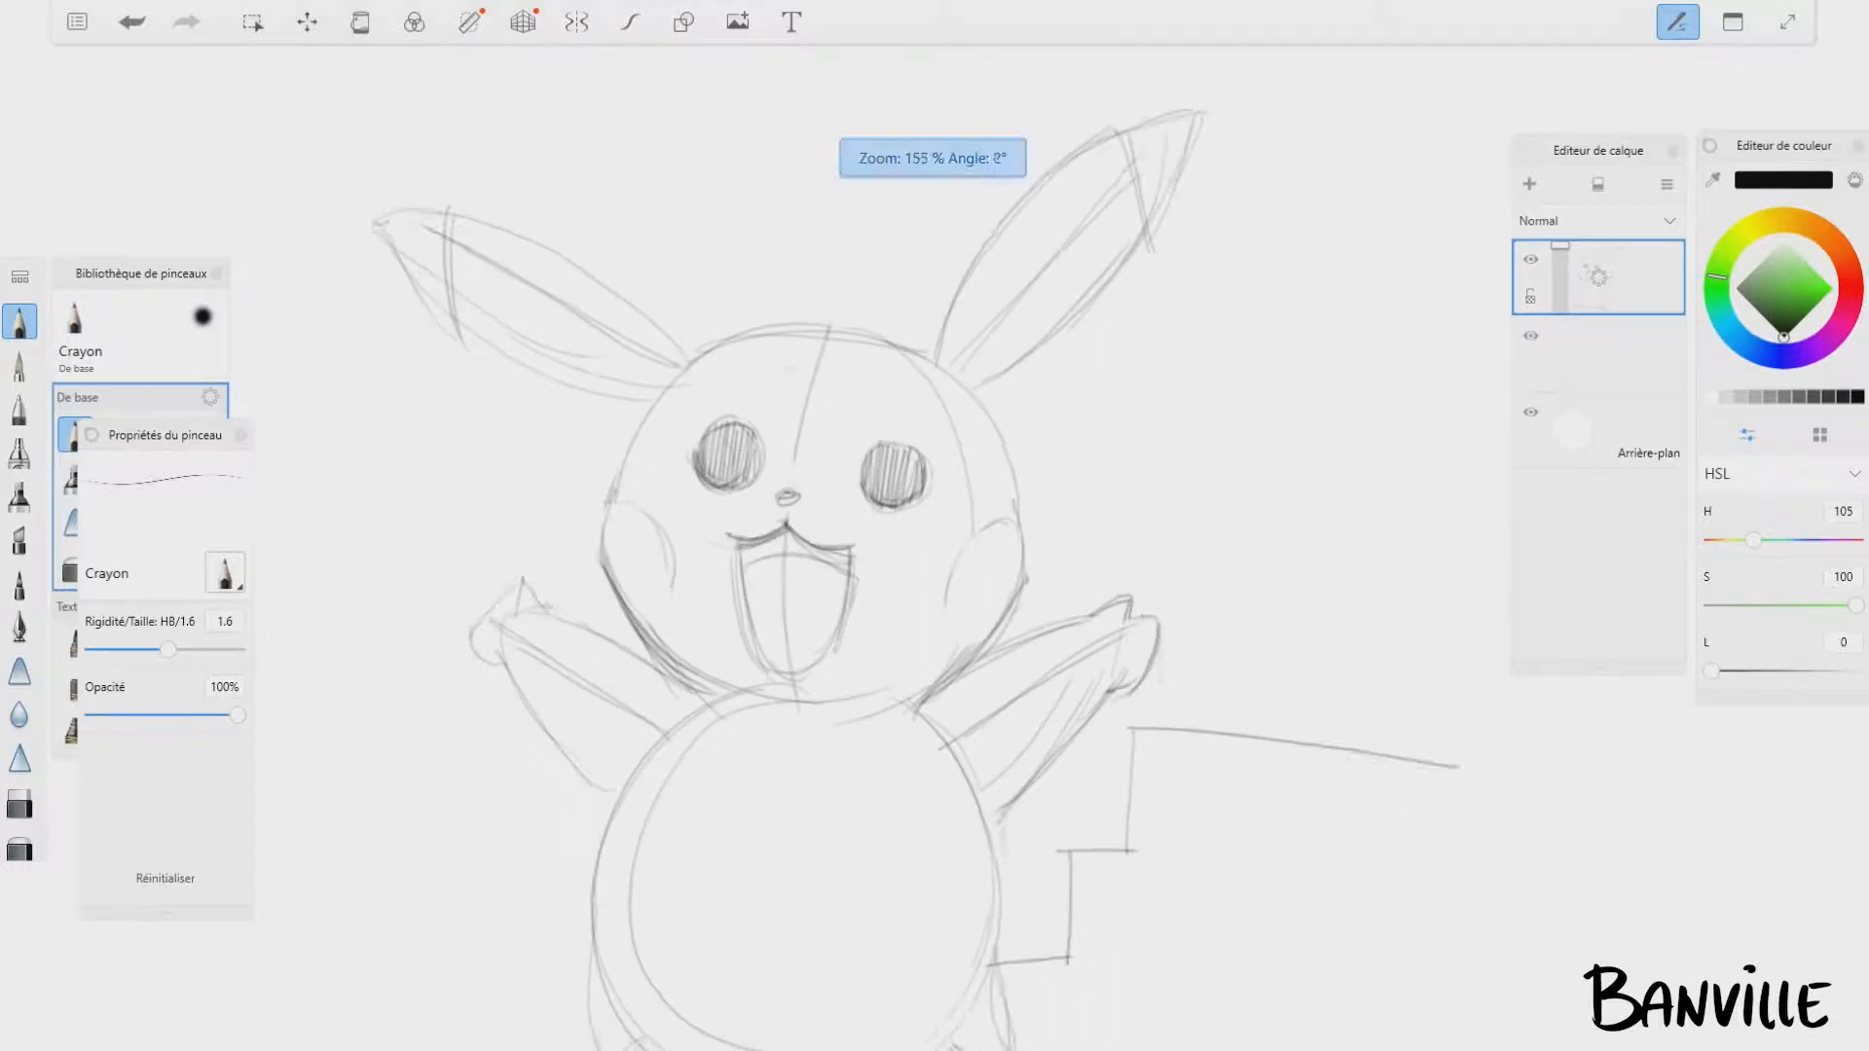
scroll(948, 373, down, 1)
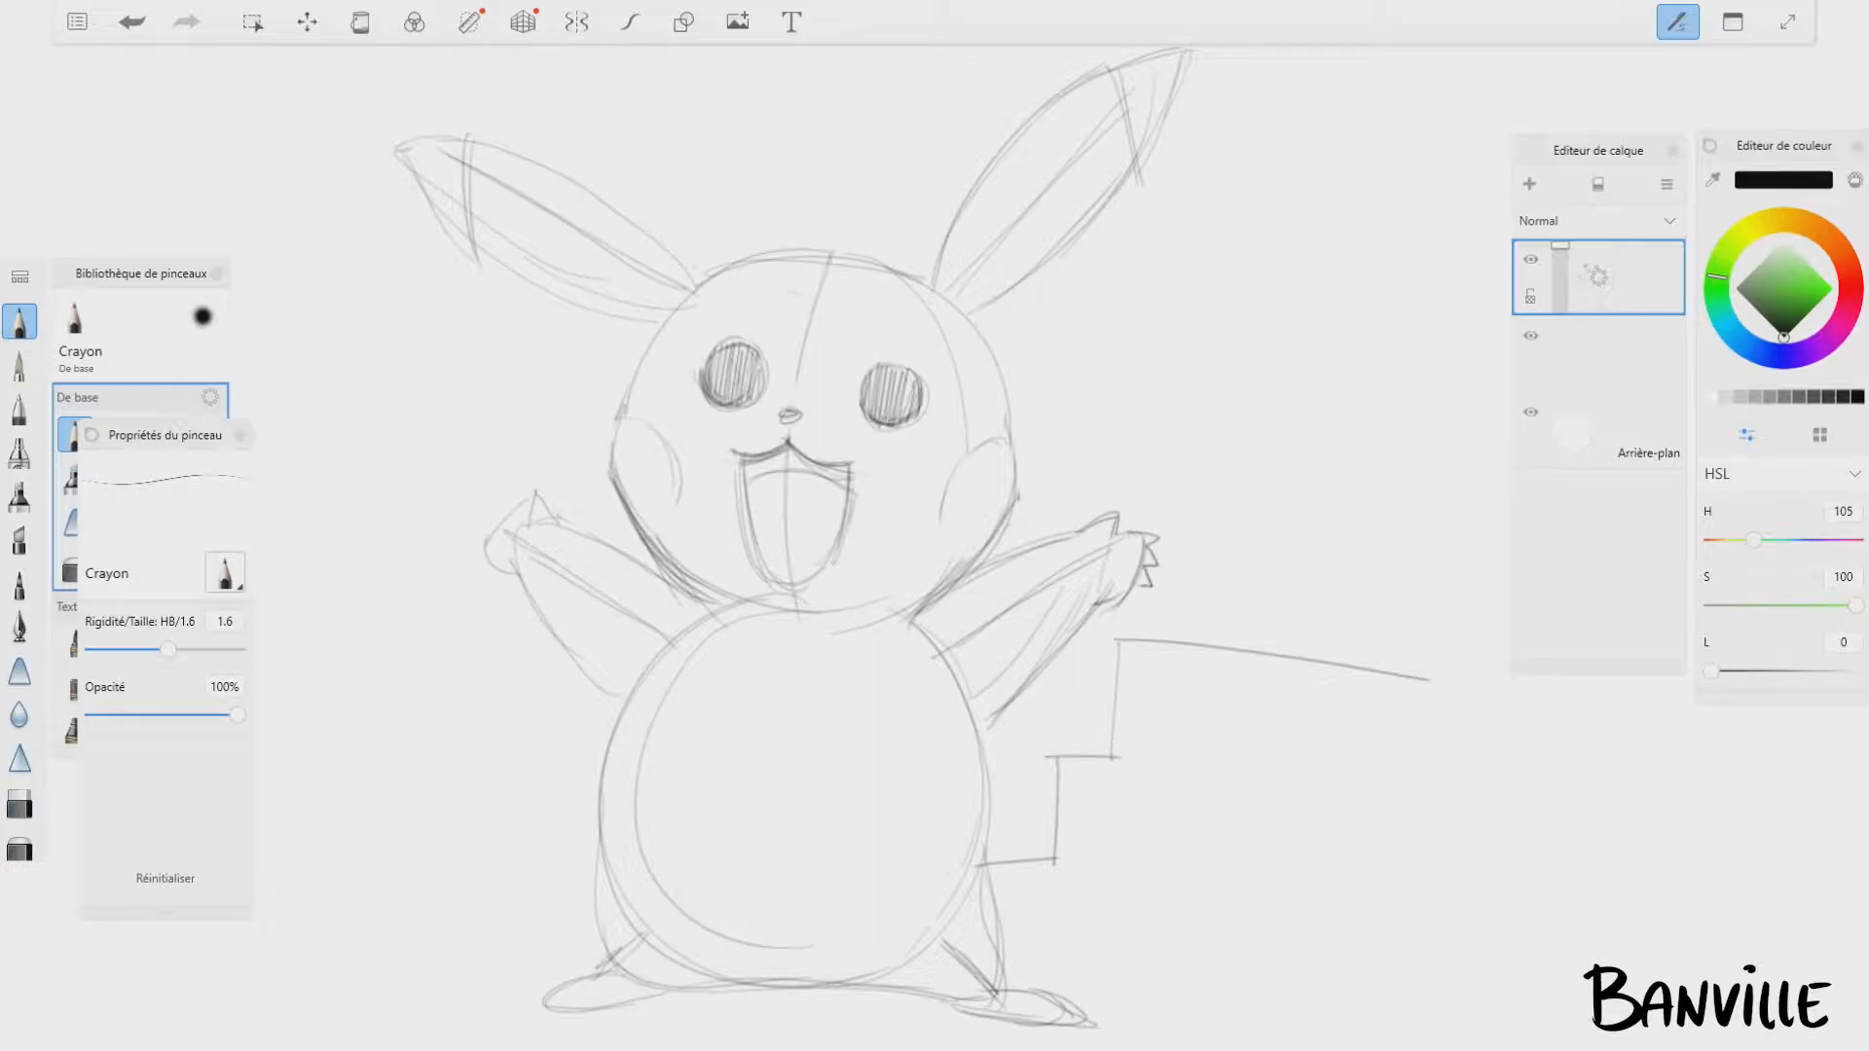
drag(491, 511, 482, 575)
drag(531, 481, 628, 696)
drag(618, 486, 721, 613)
drag(1014, 508, 910, 623)
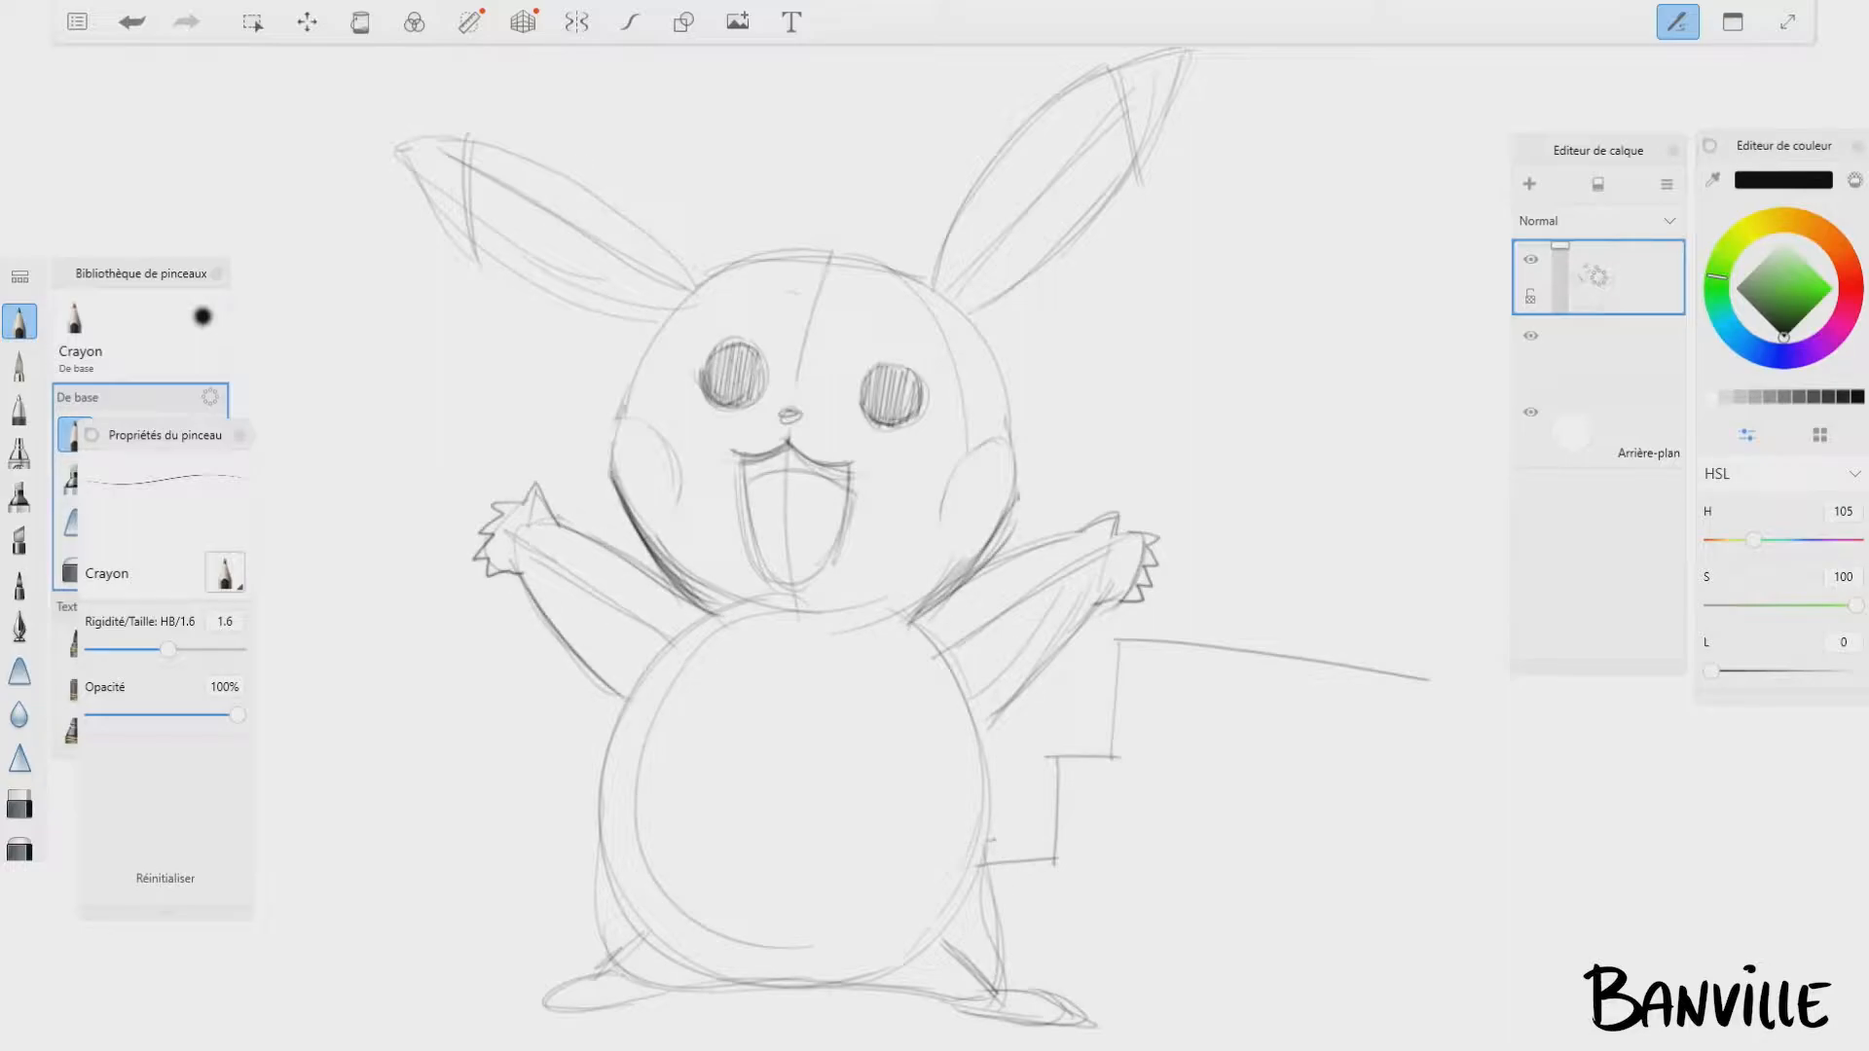
Step: Draw the vertical edges of the tail's steps on both sides of its centre line
drag(1020, 752, 1026, 817)
drag(1026, 753, 1040, 843)
drag(1080, 790, 1079, 845)
drag(1162, 679, 1150, 779)
drag(1096, 615, 1092, 734)
Step: Outline the tail's broad end with upper and lower edges closed by a slanted edge
mouse_move(1198, 563)
mouse_down()
mouse_move(1413, 591)
mouse_move(1406, 708)
mouse_up()
drag(1418, 644, 1409, 708)
drag(1159, 716, 1410, 740)
drag(1429, 582, 1364, 736)
mouse_move(1402, 623)
mouse_down()
mouse_move(1417, 668)
mouse_move(1426, 584)
mouse_up()
drag(1414, 588, 1366, 736)
Step: Complete and darken the stepped outline of the tail down to where it joins the body
mouse_move(1095, 622)
mouse_down()
mouse_move(1093, 724)
mouse_move(1019, 729)
mouse_up()
drag(1022, 730, 1034, 829)
drag(990, 840, 1022, 836)
mouse_move(989, 885)
mouse_down()
mouse_move(1083, 862)
mouse_move(1077, 889)
mouse_up()
key(ctrl+z)
drag(1079, 796, 1077, 893)
drag(1027, 735, 1032, 823)
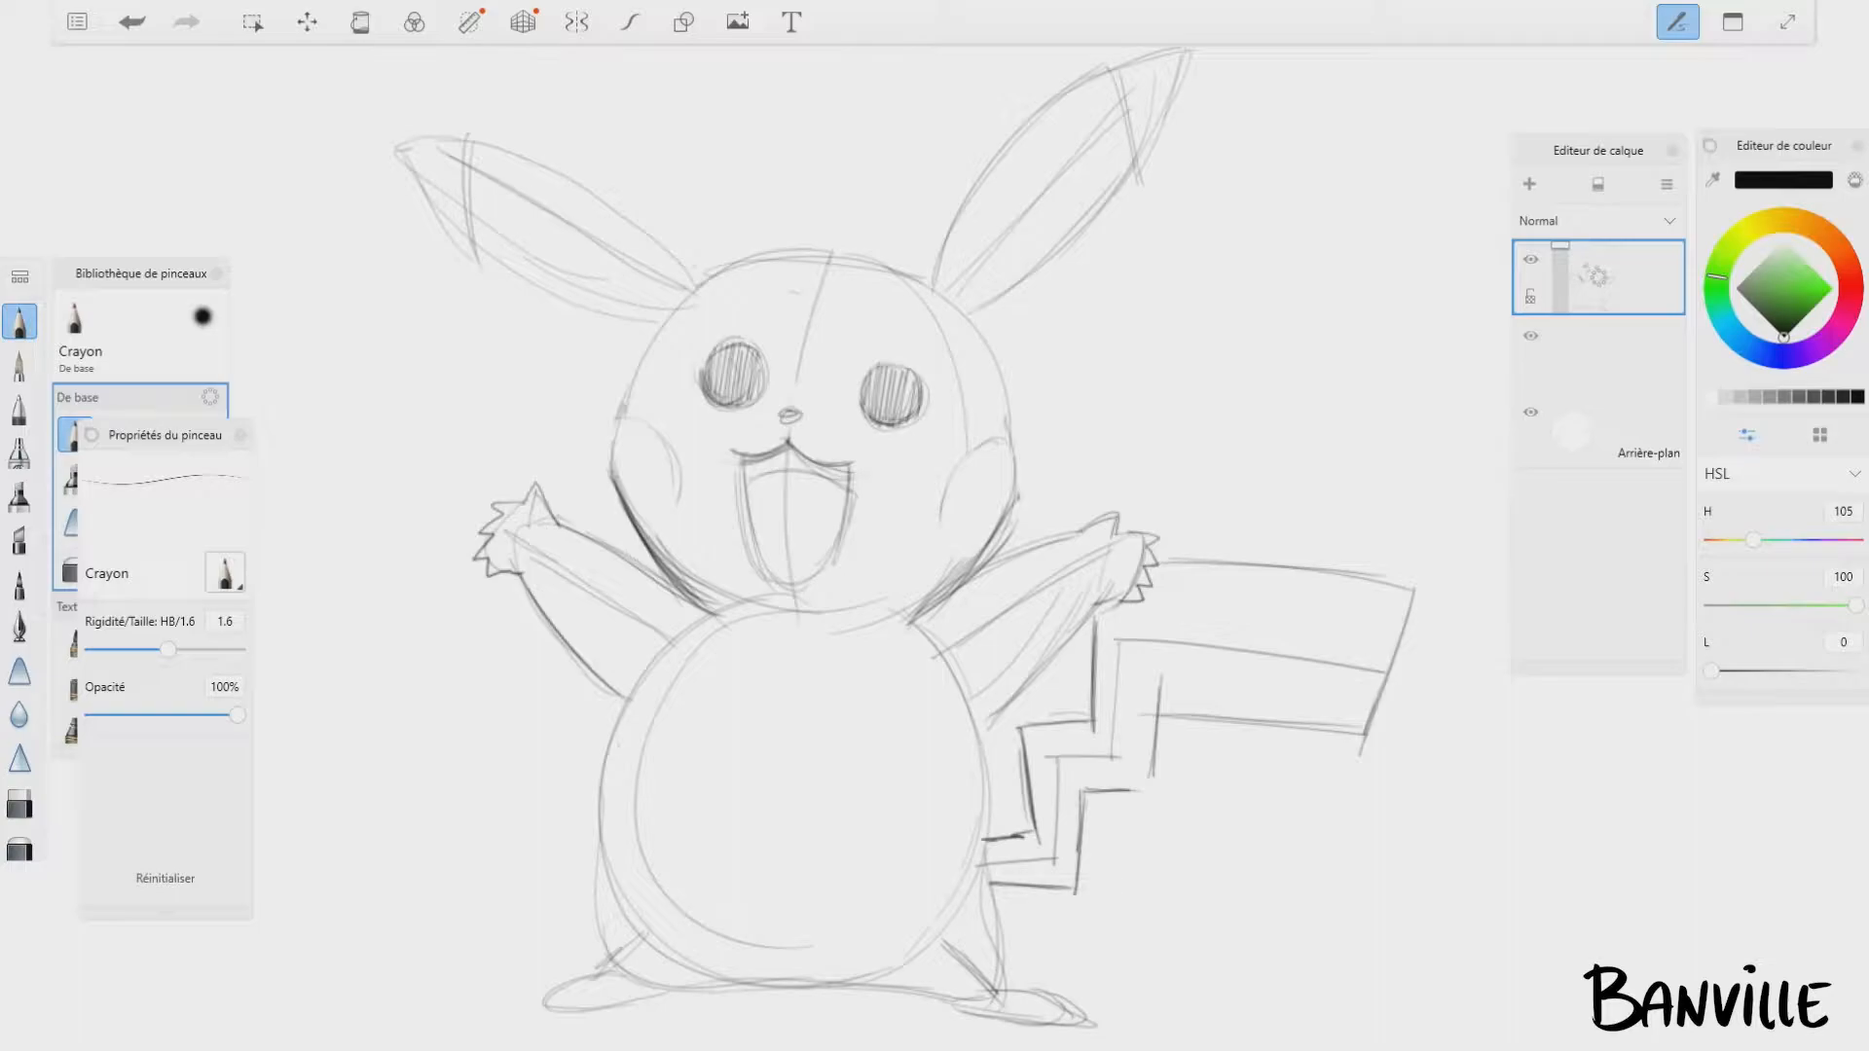
Step: Darken the two side contours of the torso below the arms
mouse_move(628, 703)
mouse_down()
mouse_move(613, 872)
mouse_move(617, 850)
mouse_up()
drag(627, 704, 621, 745)
drag(983, 721, 983, 911)
drag(626, 707, 613, 856)
mouse_move(619, 779)
mouse_down()
mouse_move(601, 904)
mouse_move(614, 857)
mouse_up()
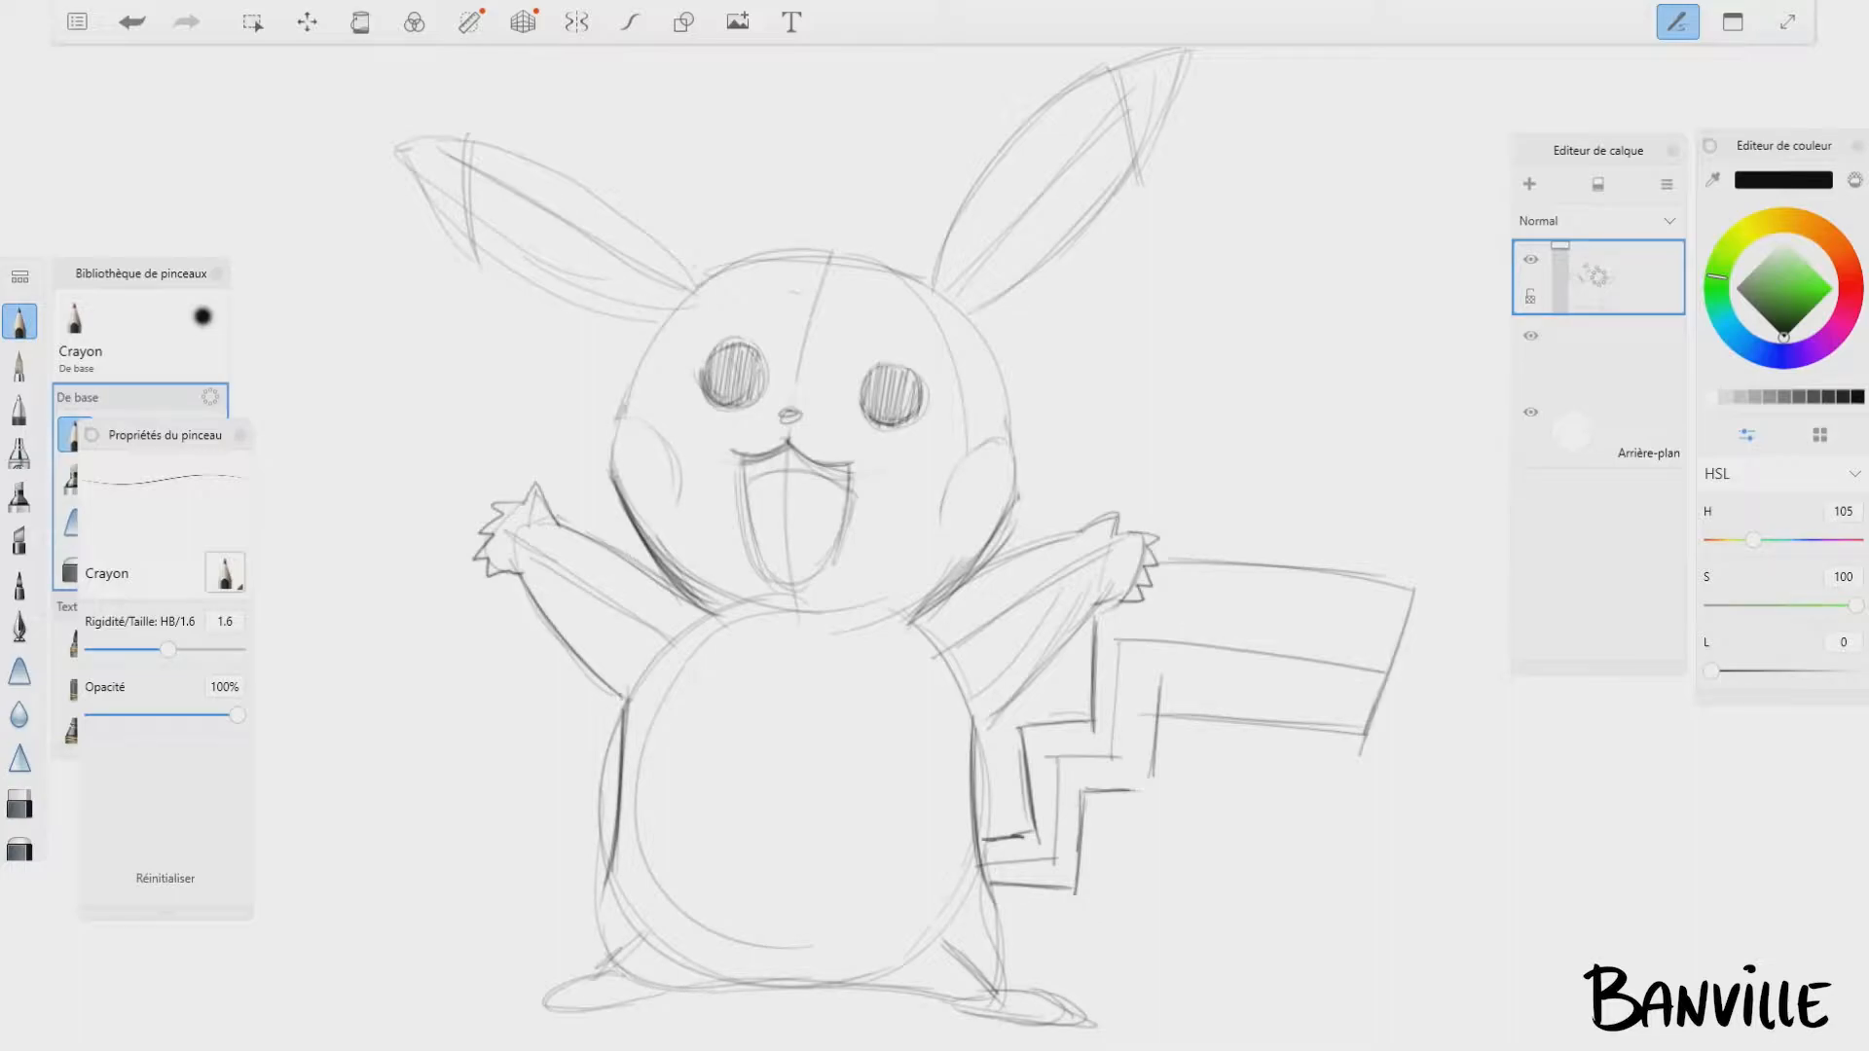
Step: Darken the body's bottom contour with rounded curves between the two legs
mouse_move(611, 872)
mouse_down()
mouse_move(656, 979)
mouse_move(867, 968)
mouse_up()
mouse_move(698, 985)
mouse_down()
mouse_move(885, 970)
mouse_move(975, 1003)
mouse_move(959, 907)
mouse_up()
drag(625, 970, 830, 968)
drag(706, 972, 889, 972)
Step: Redraw the body's sides flaring down into the legs and add the small neck curve under the chin
drag(970, 723, 987, 910)
drag(964, 764, 1001, 939)
drag(631, 697, 598, 925)
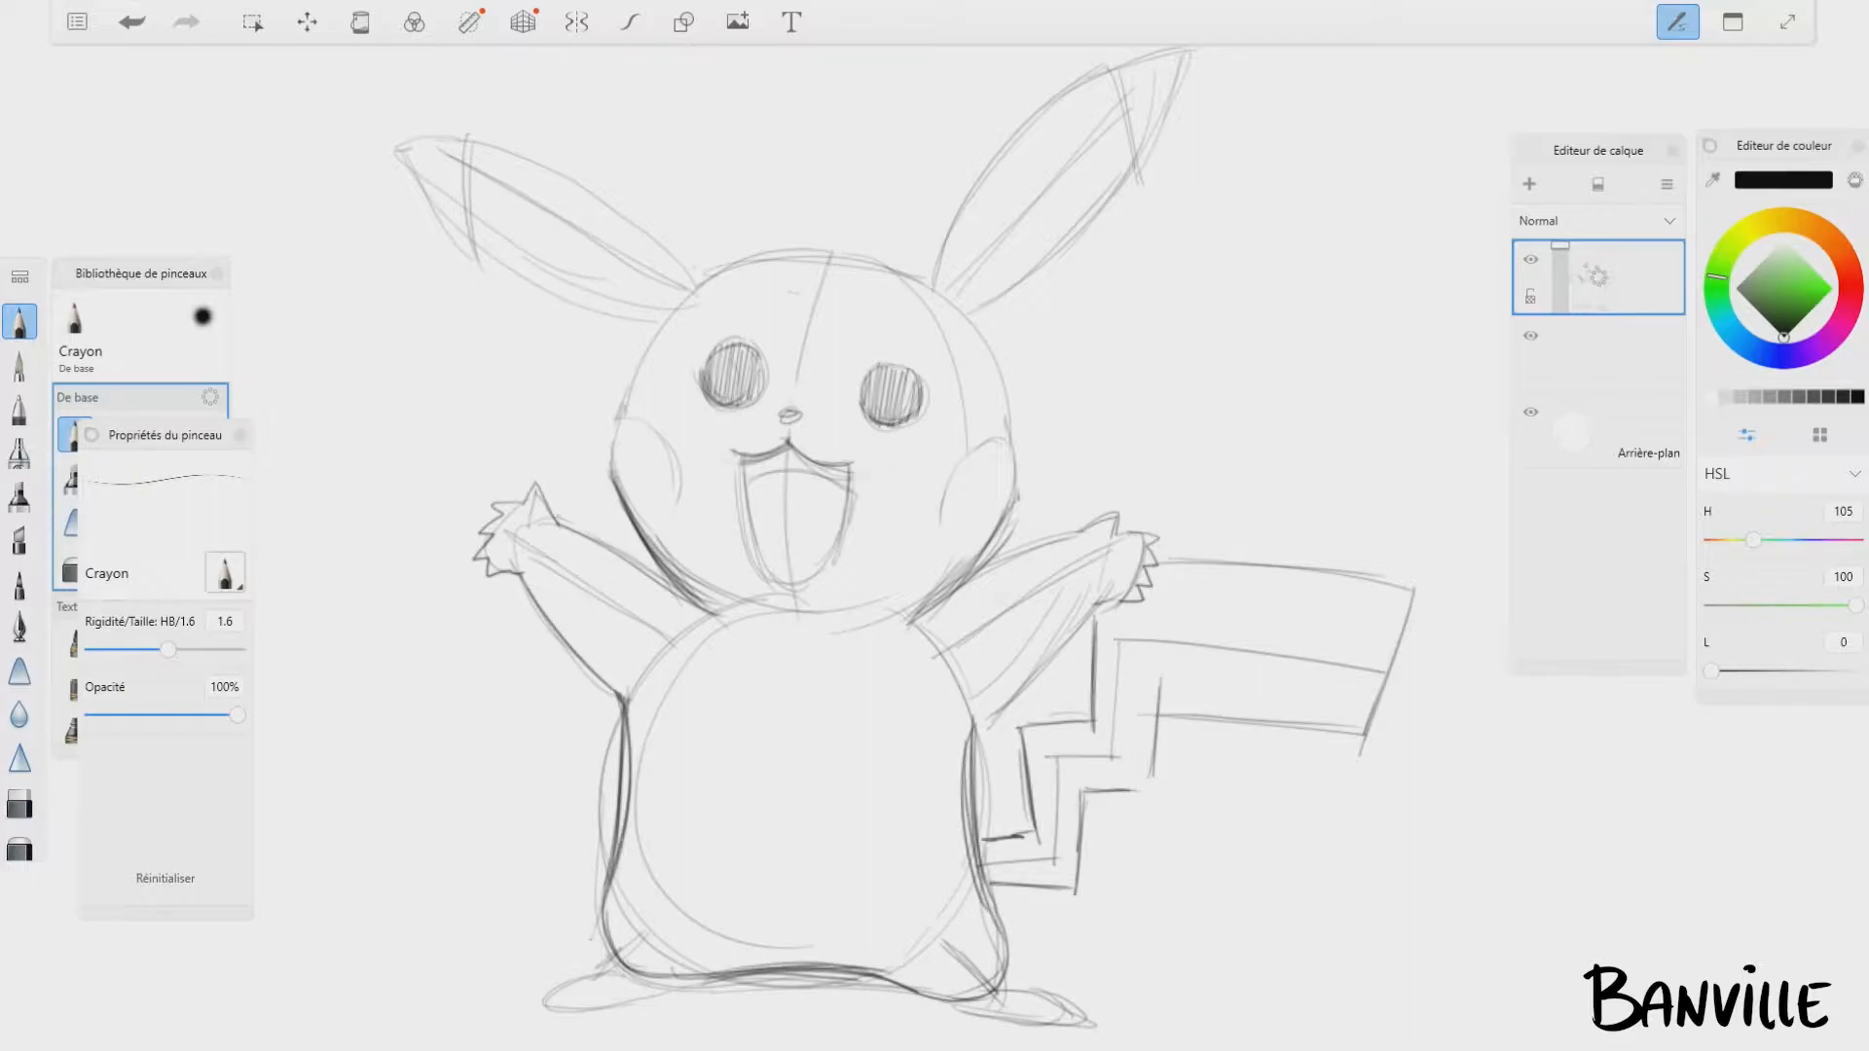
key(ctrl+z)
key(ctrl+z)
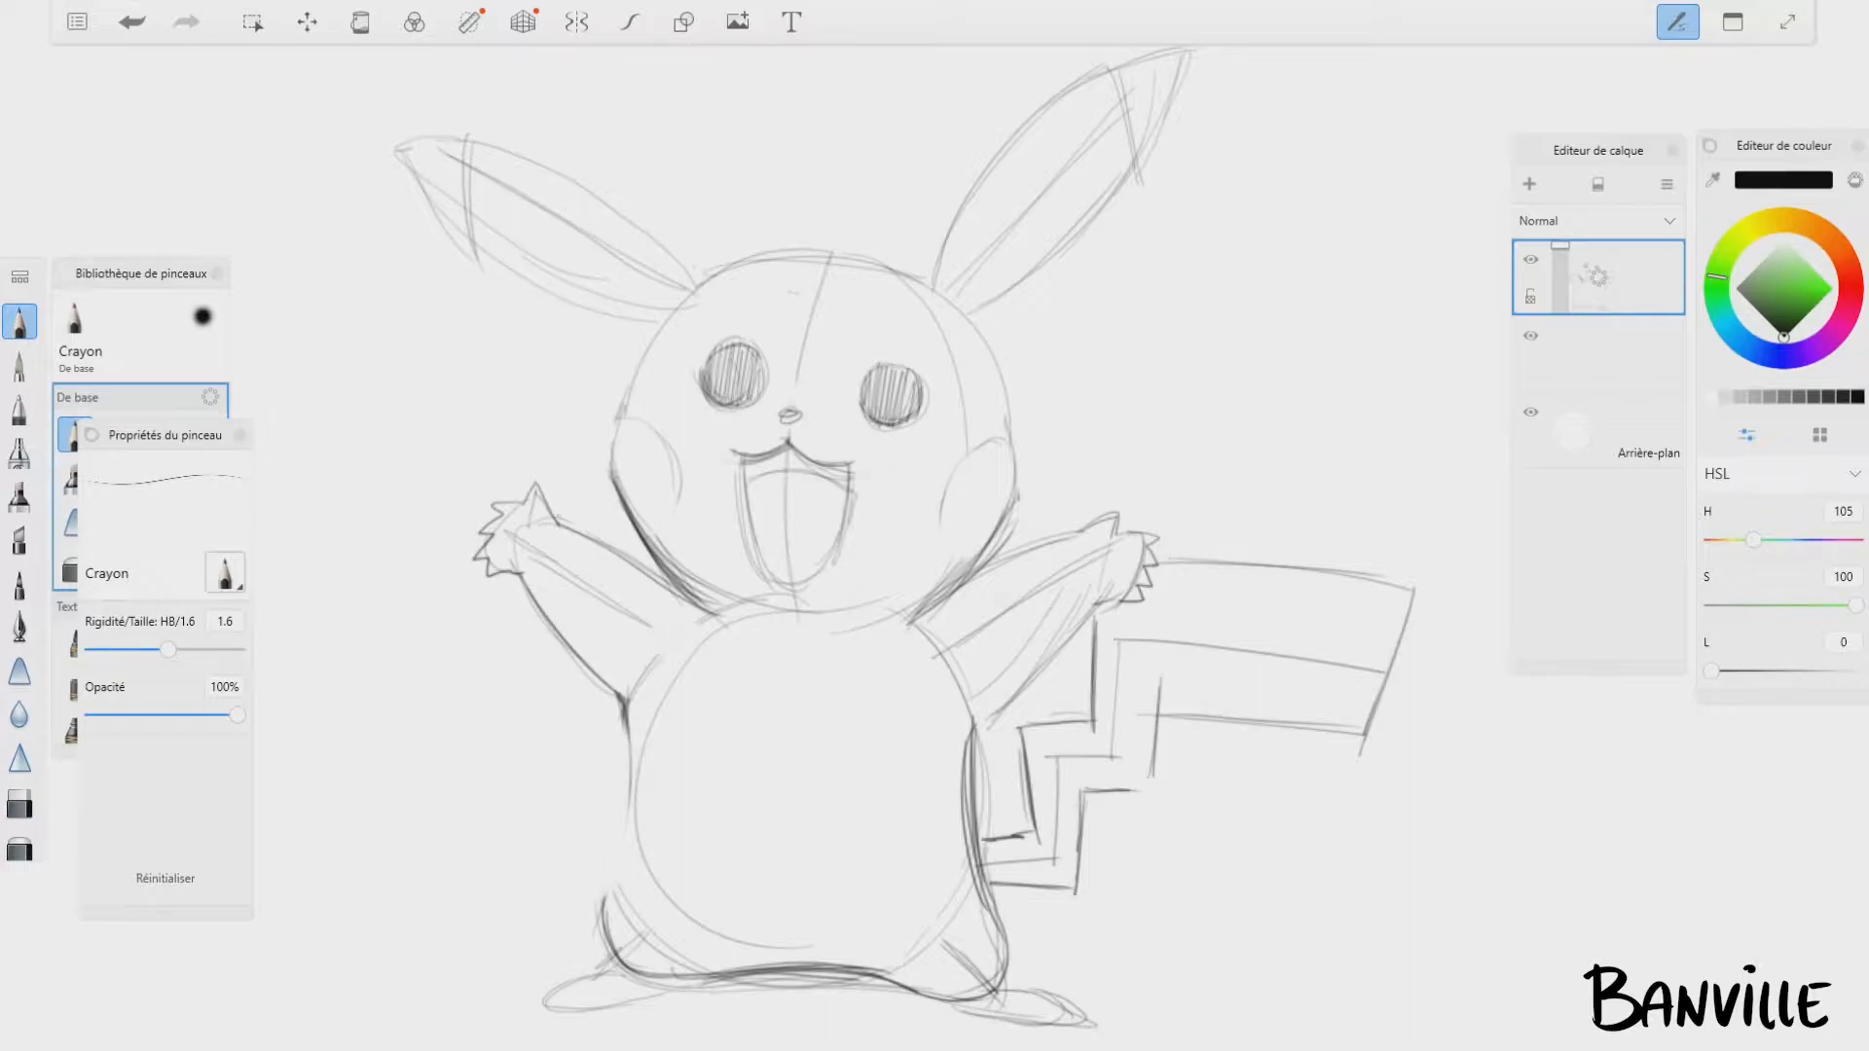
drag(635, 710, 604, 911)
drag(764, 615, 844, 619)
Step: Outline both feet with darker strokes and add their toe lines
mouse_move(637, 972)
mouse_down()
mouse_move(553, 1013)
mouse_move(687, 995)
mouse_up()
drag(957, 1003, 1079, 1018)
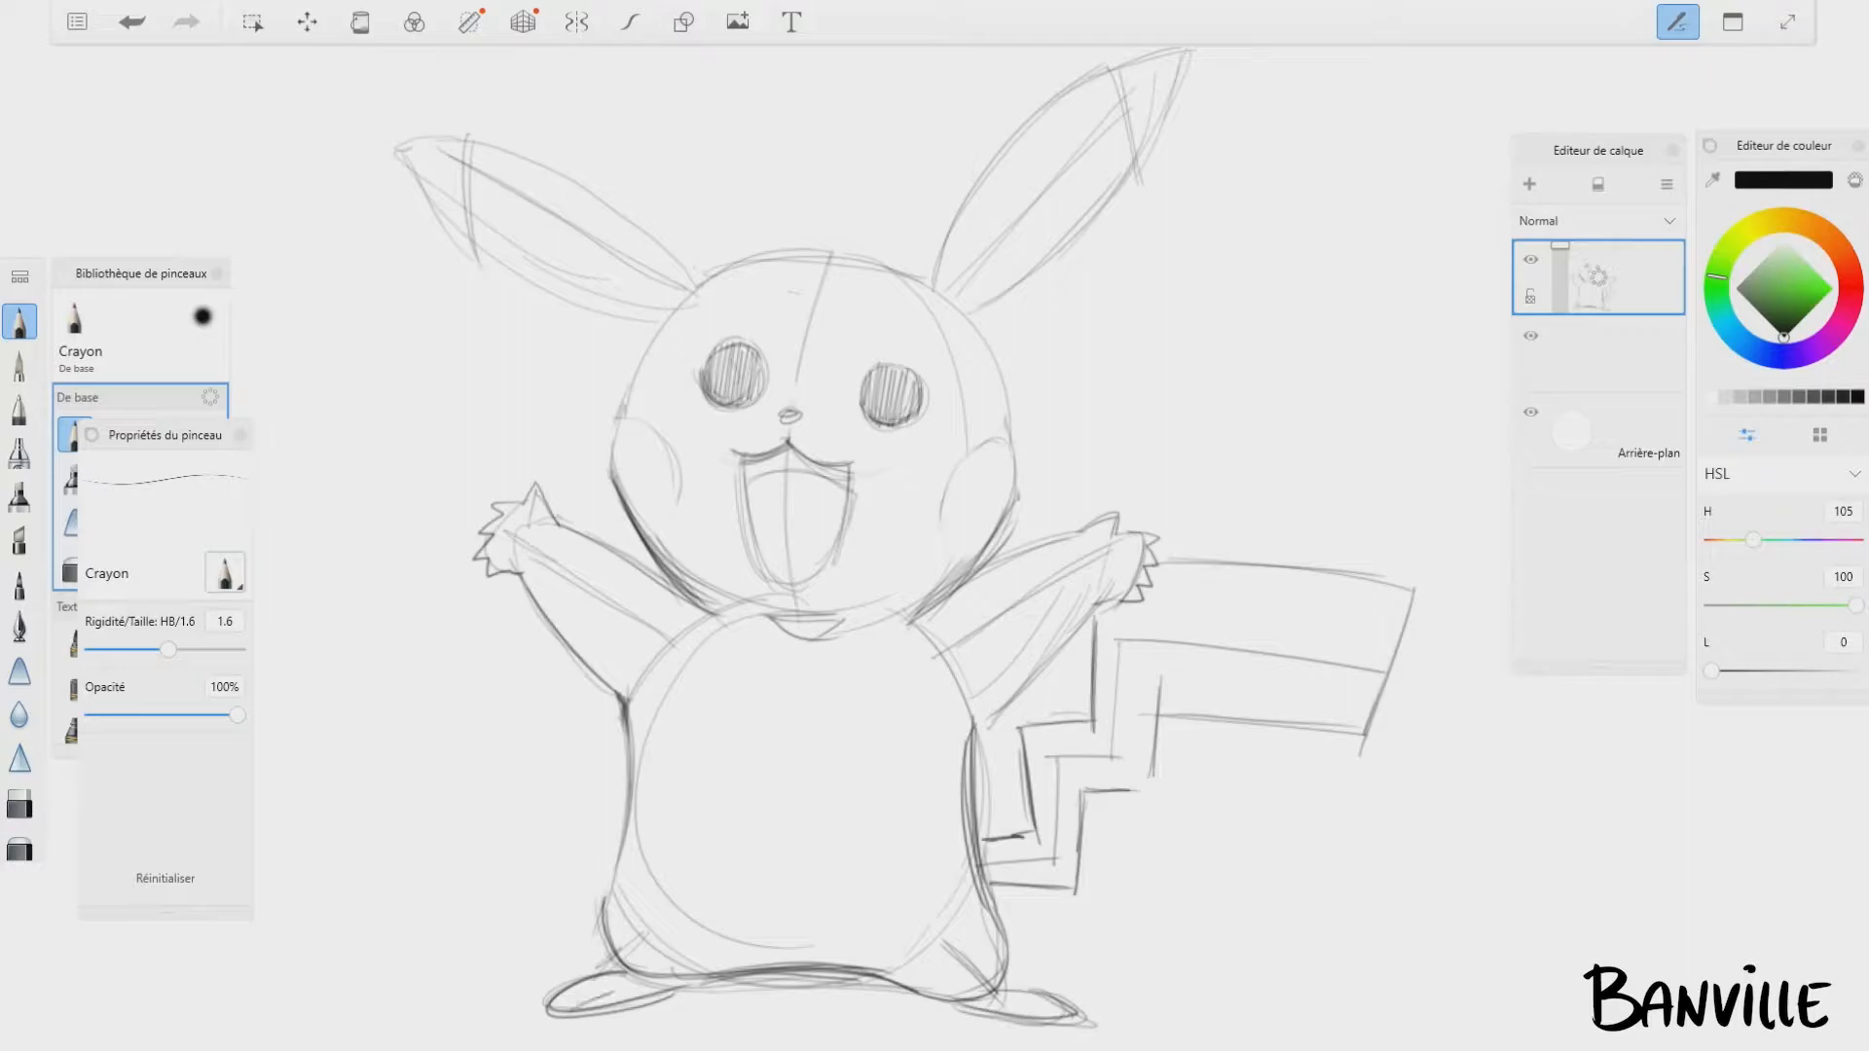
drag(610, 993, 574, 1014)
drag(572, 1015, 671, 992)
mouse_move(1002, 985)
mouse_down()
mouse_move(1080, 1013)
mouse_move(1063, 1016)
mouse_up()
drag(1077, 1008, 1051, 1024)
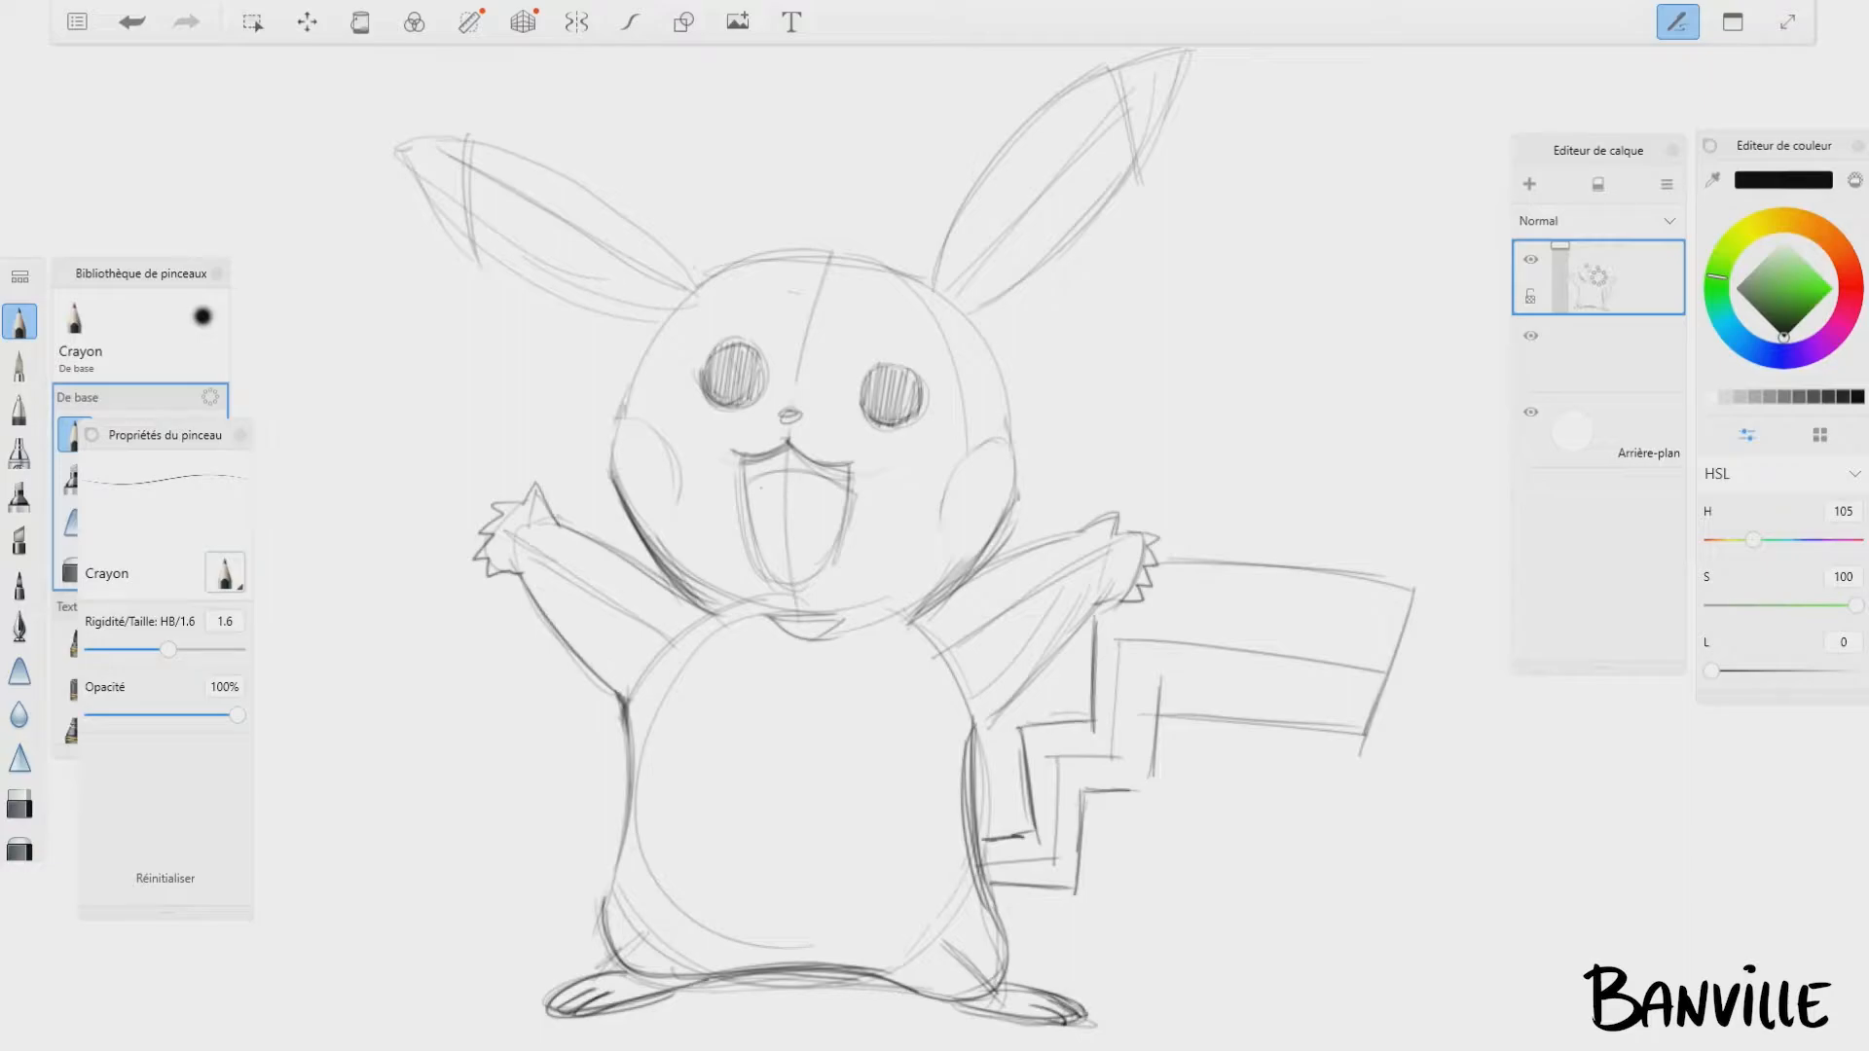
Step: Darken the mouth outline, hatch the area above the tongue and redraw both cheek patches more firmly
mouse_move(738, 453)
mouse_down()
mouse_move(788, 443)
mouse_move(861, 464)
mouse_up()
mouse_move(745, 459)
mouse_down()
mouse_move(794, 588)
mouse_move(849, 468)
mouse_up()
mouse_move(747, 479)
mouse_down()
mouse_move(850, 468)
mouse_move(767, 451)
mouse_up()
drag(760, 475, 781, 450)
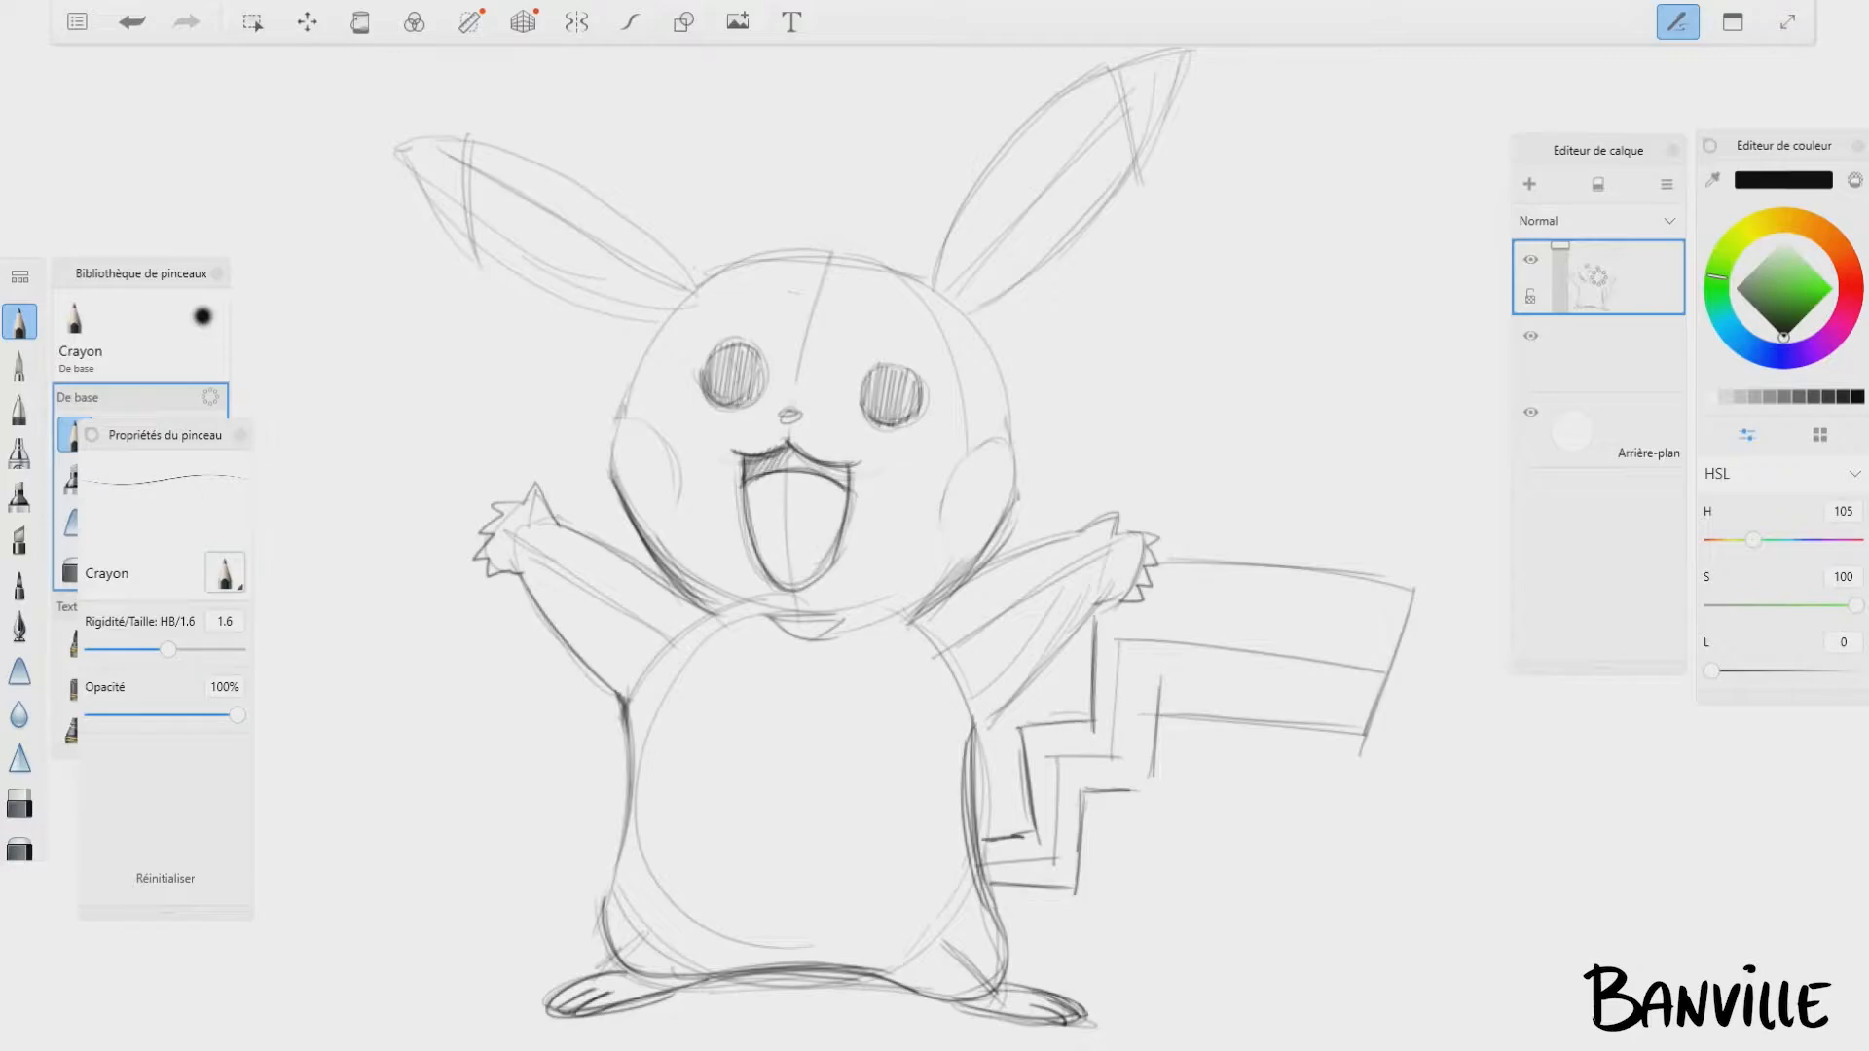
drag(624, 429, 667, 545)
drag(1005, 440, 974, 551)
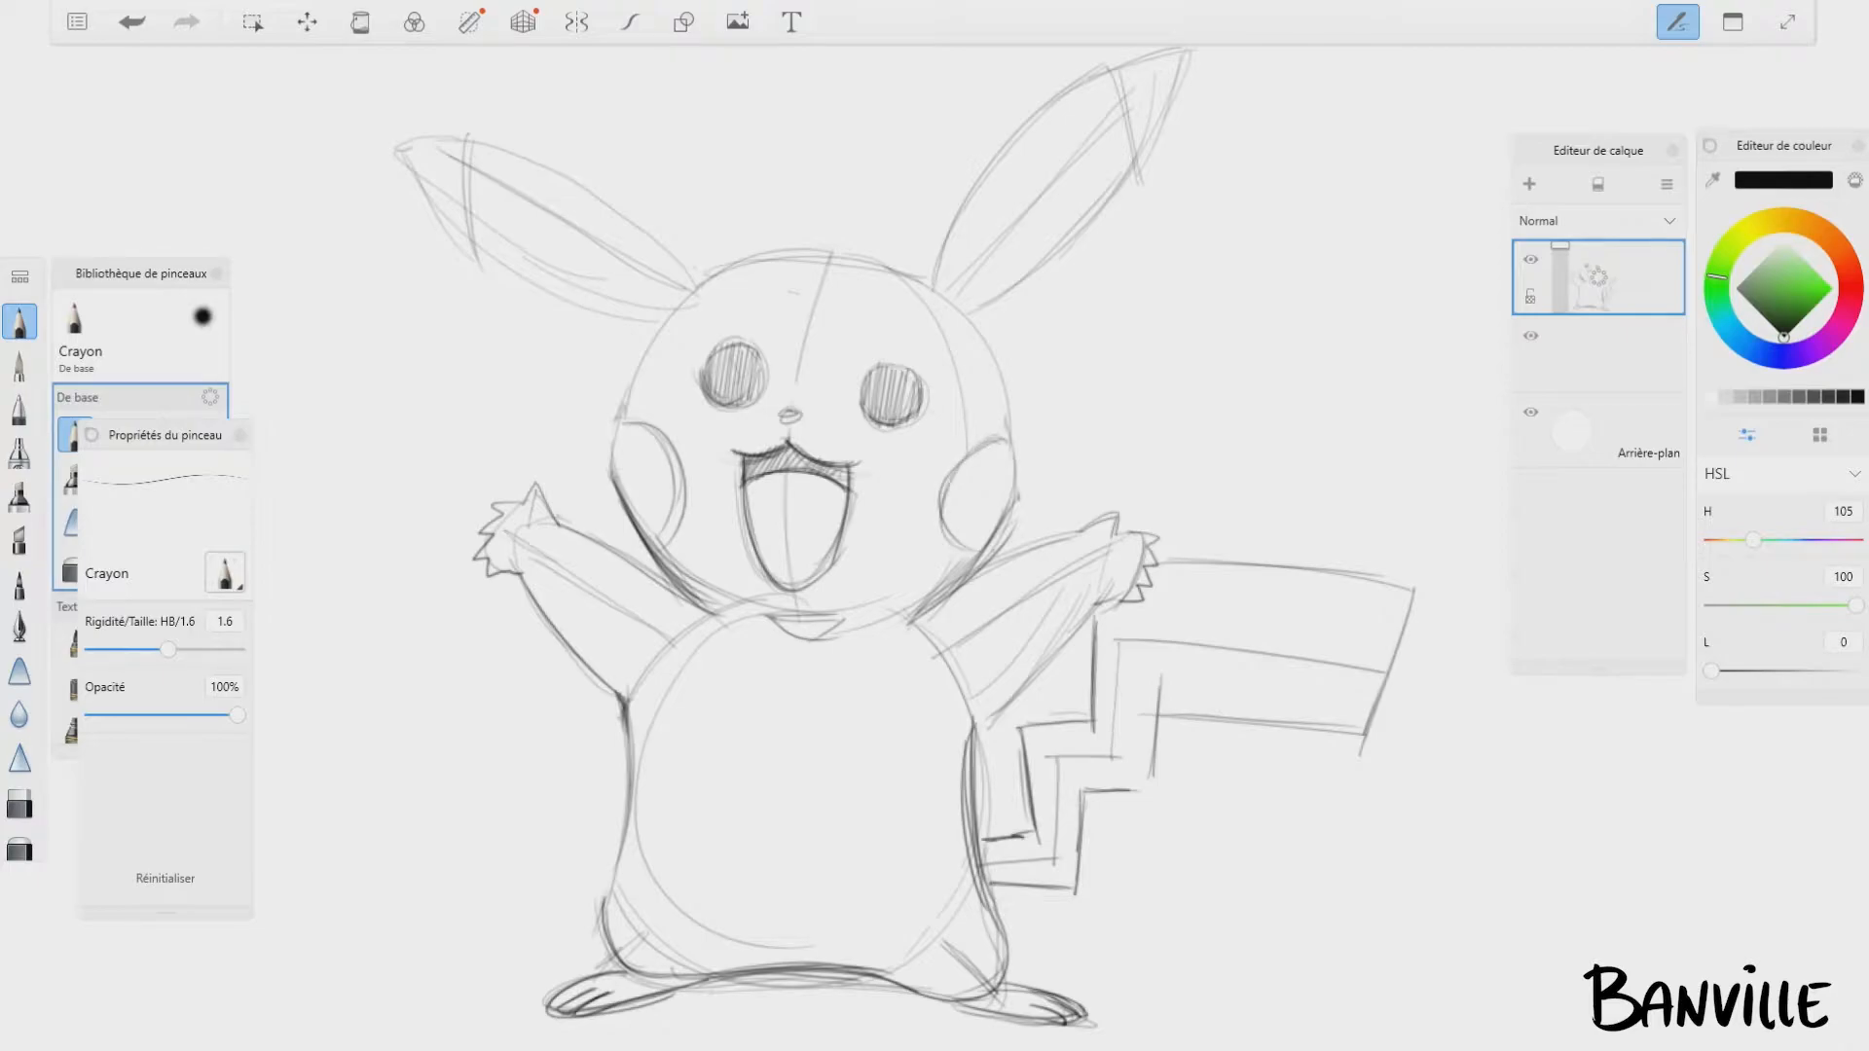
Step: Darken the head's outline along both sides and over the crown with firmer pencil strokes
drag(970, 317, 1004, 444)
drag(652, 340, 617, 434)
drag(675, 302, 613, 513)
drag(629, 416, 615, 522)
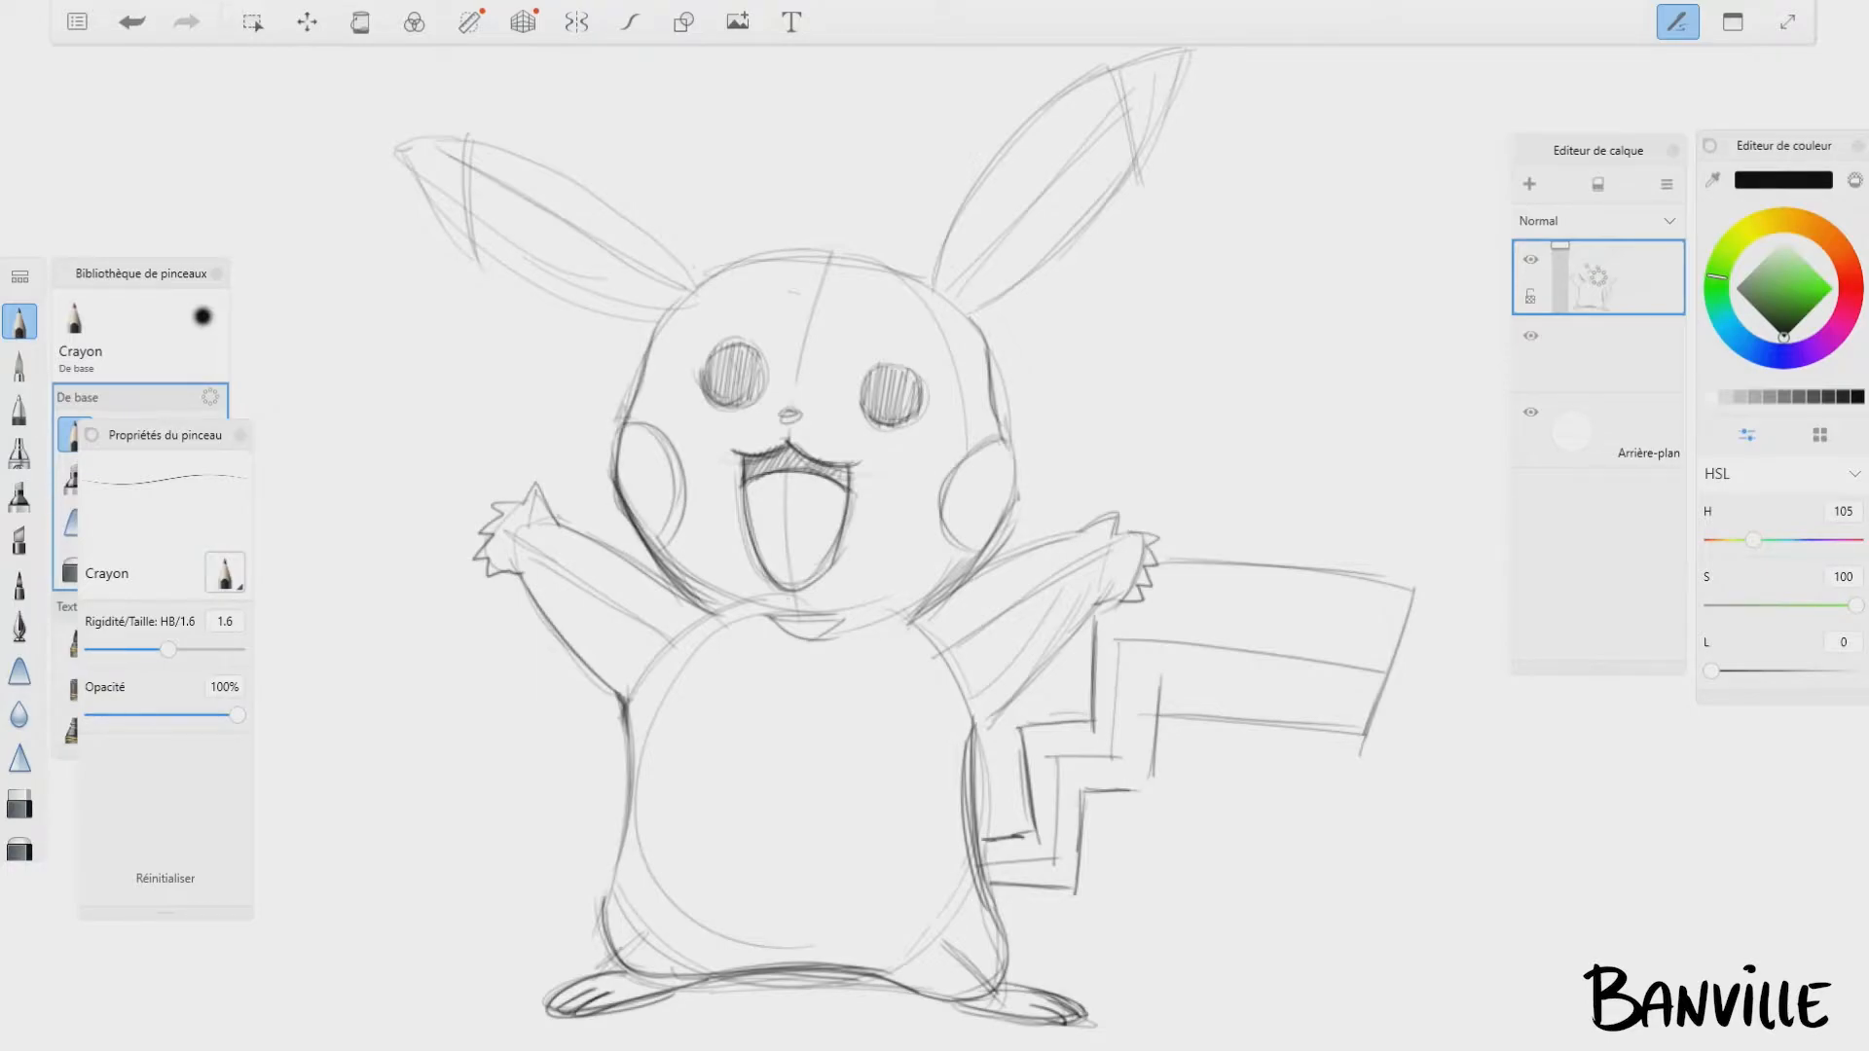
Step: Hatch both cheek patches and the tongue with diagonal pencil strokes
drag(671, 436, 628, 535)
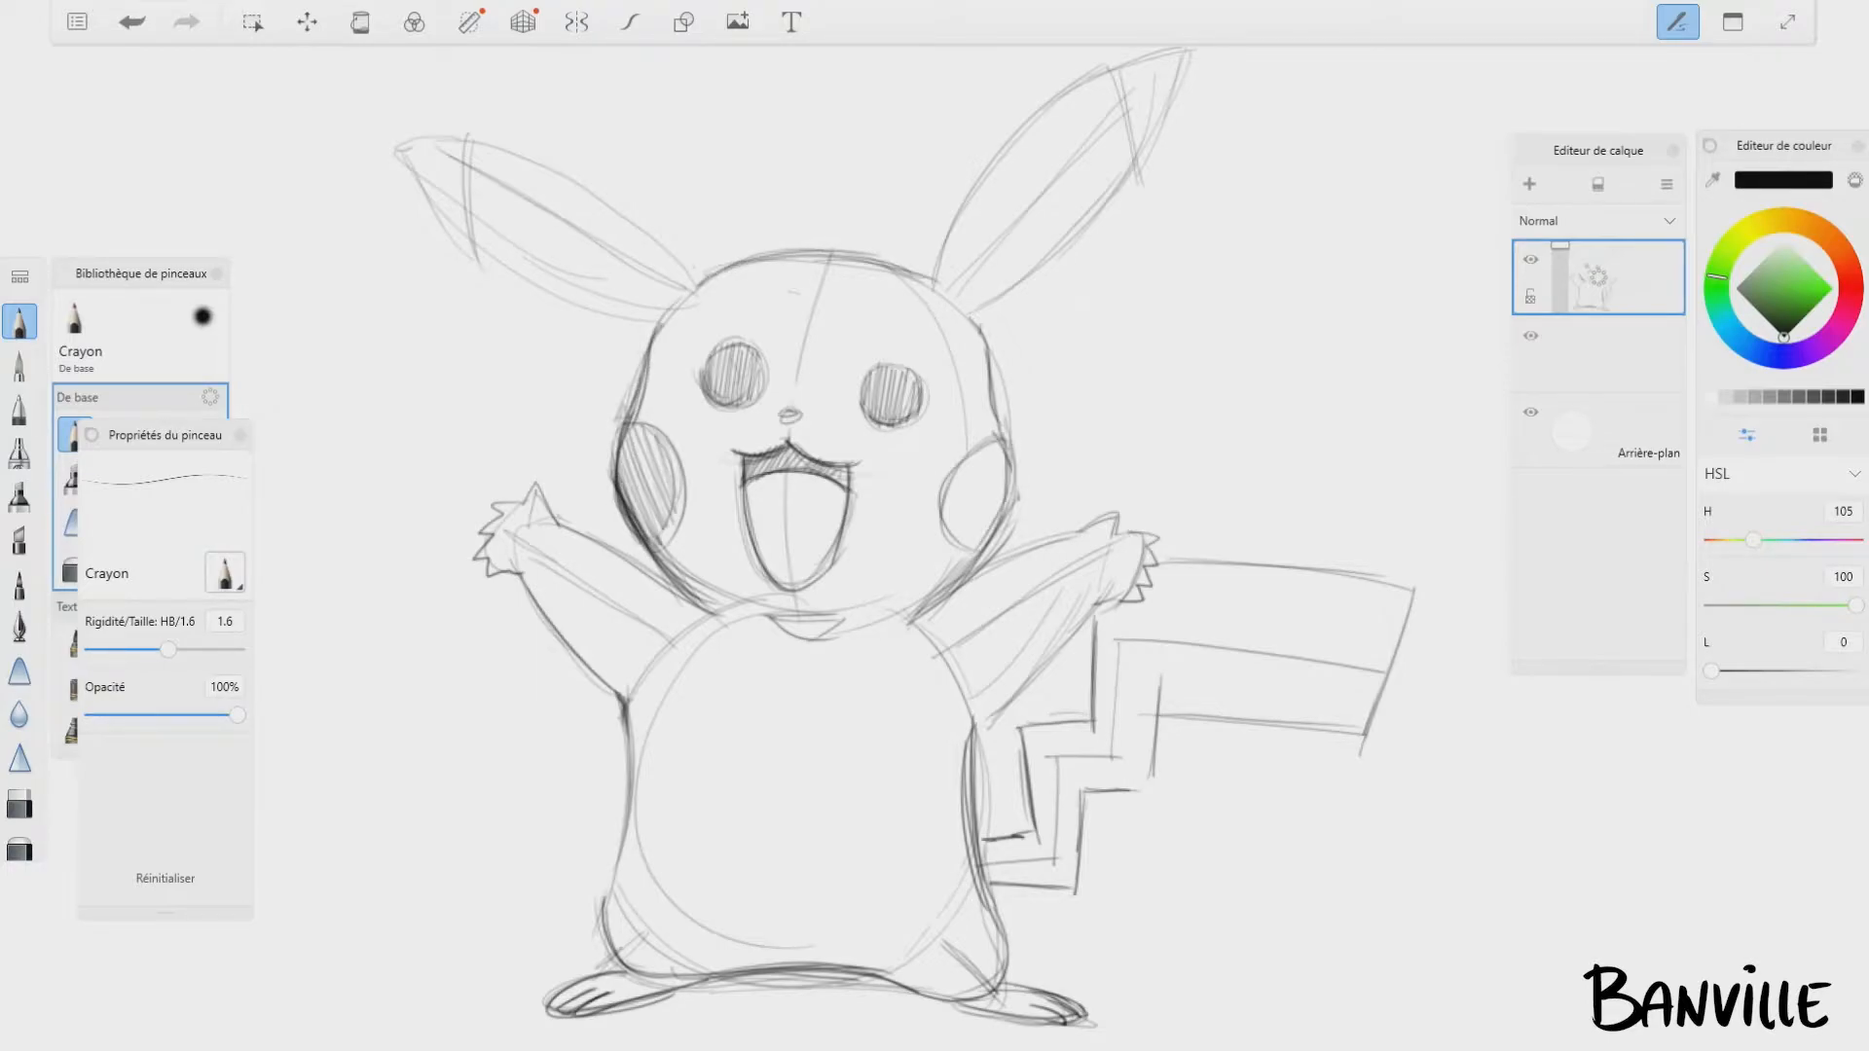
mouse_move(942, 550)
mouse_down()
mouse_move(962, 477)
mouse_move(998, 450)
mouse_move(950, 507)
mouse_move(792, 588)
mouse_move(828, 566)
mouse_move(843, 522)
mouse_up()
mouse_move(769, 575)
mouse_down()
mouse_move(805, 580)
mouse_move(839, 525)
mouse_up()
mouse_move(779, 472)
mouse_down()
mouse_move(754, 554)
mouse_move(779, 570)
mouse_up()
drag(828, 492, 806, 563)
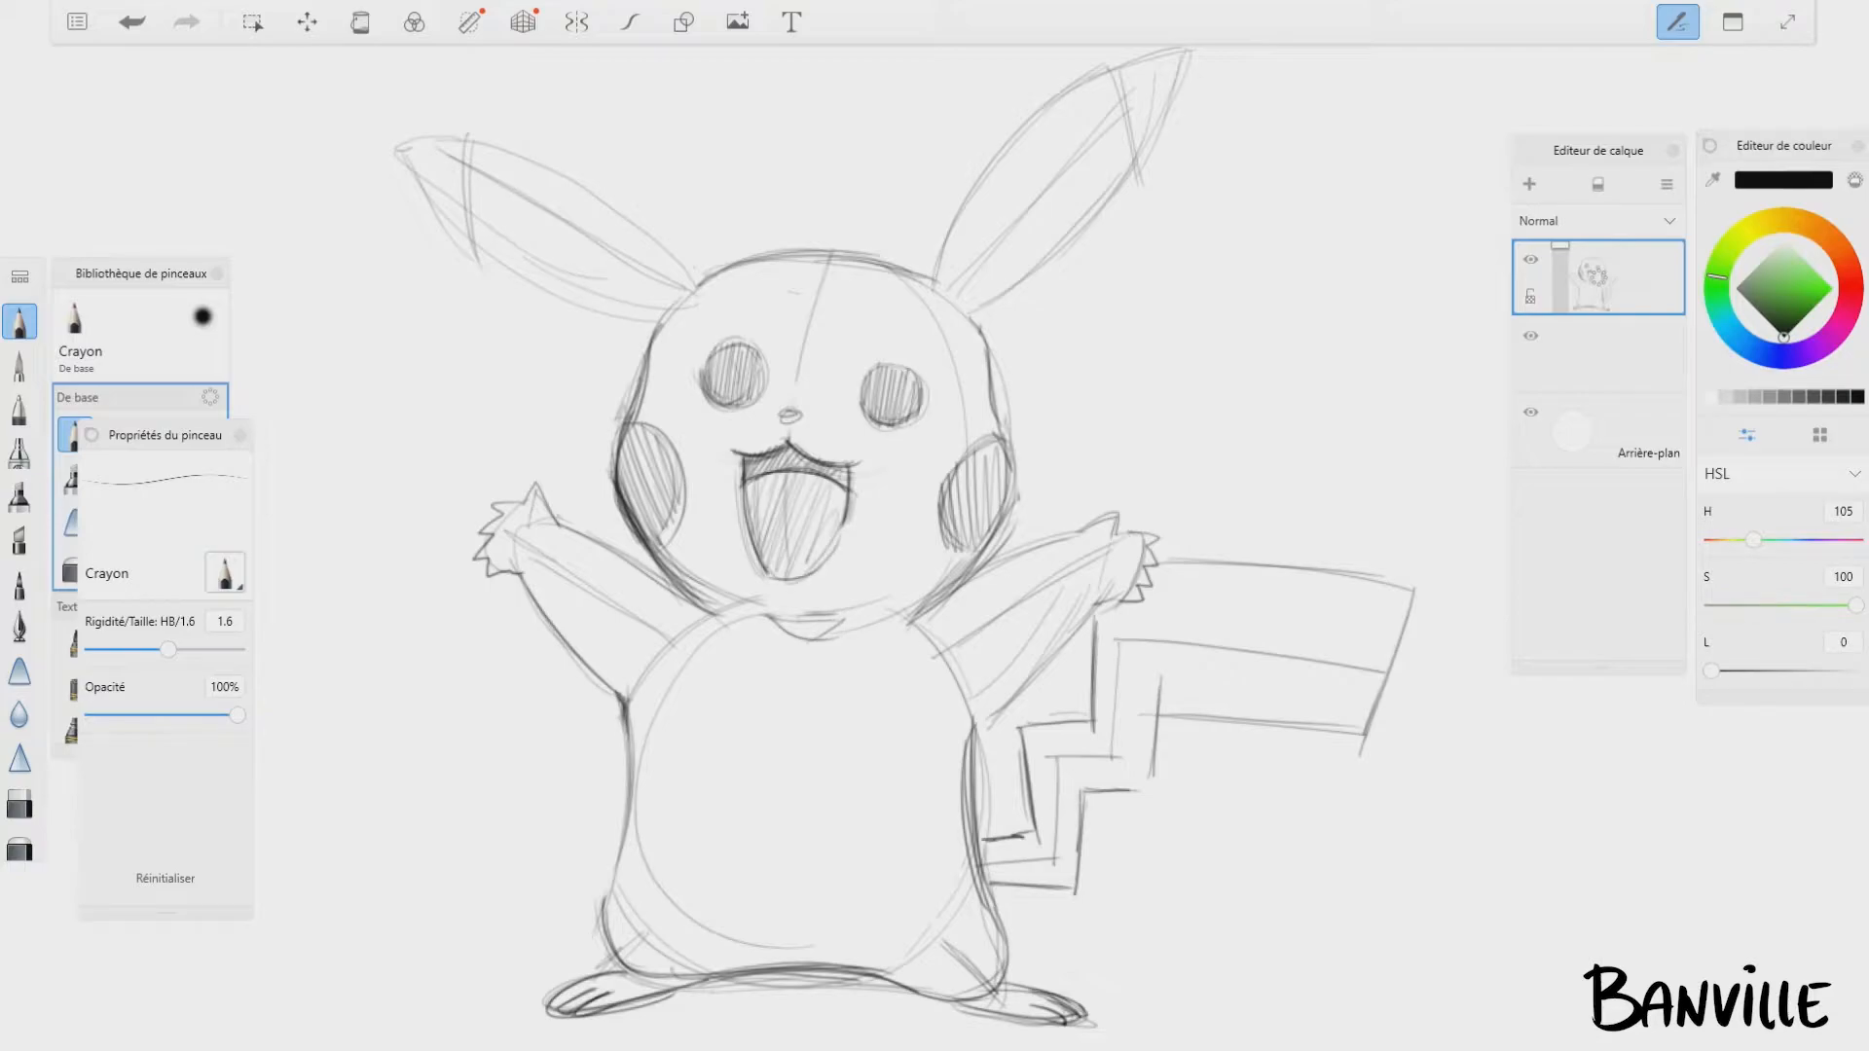
Step: Hatch both ear tips, then draw a zigzag edge across the tail's base and hatch the area below it
drag(1134, 122, 1166, 56)
mouse_move(419, 166)
mouse_down()
mouse_move(457, 244)
mouse_move(429, 156)
mouse_move(449, 183)
mouse_up()
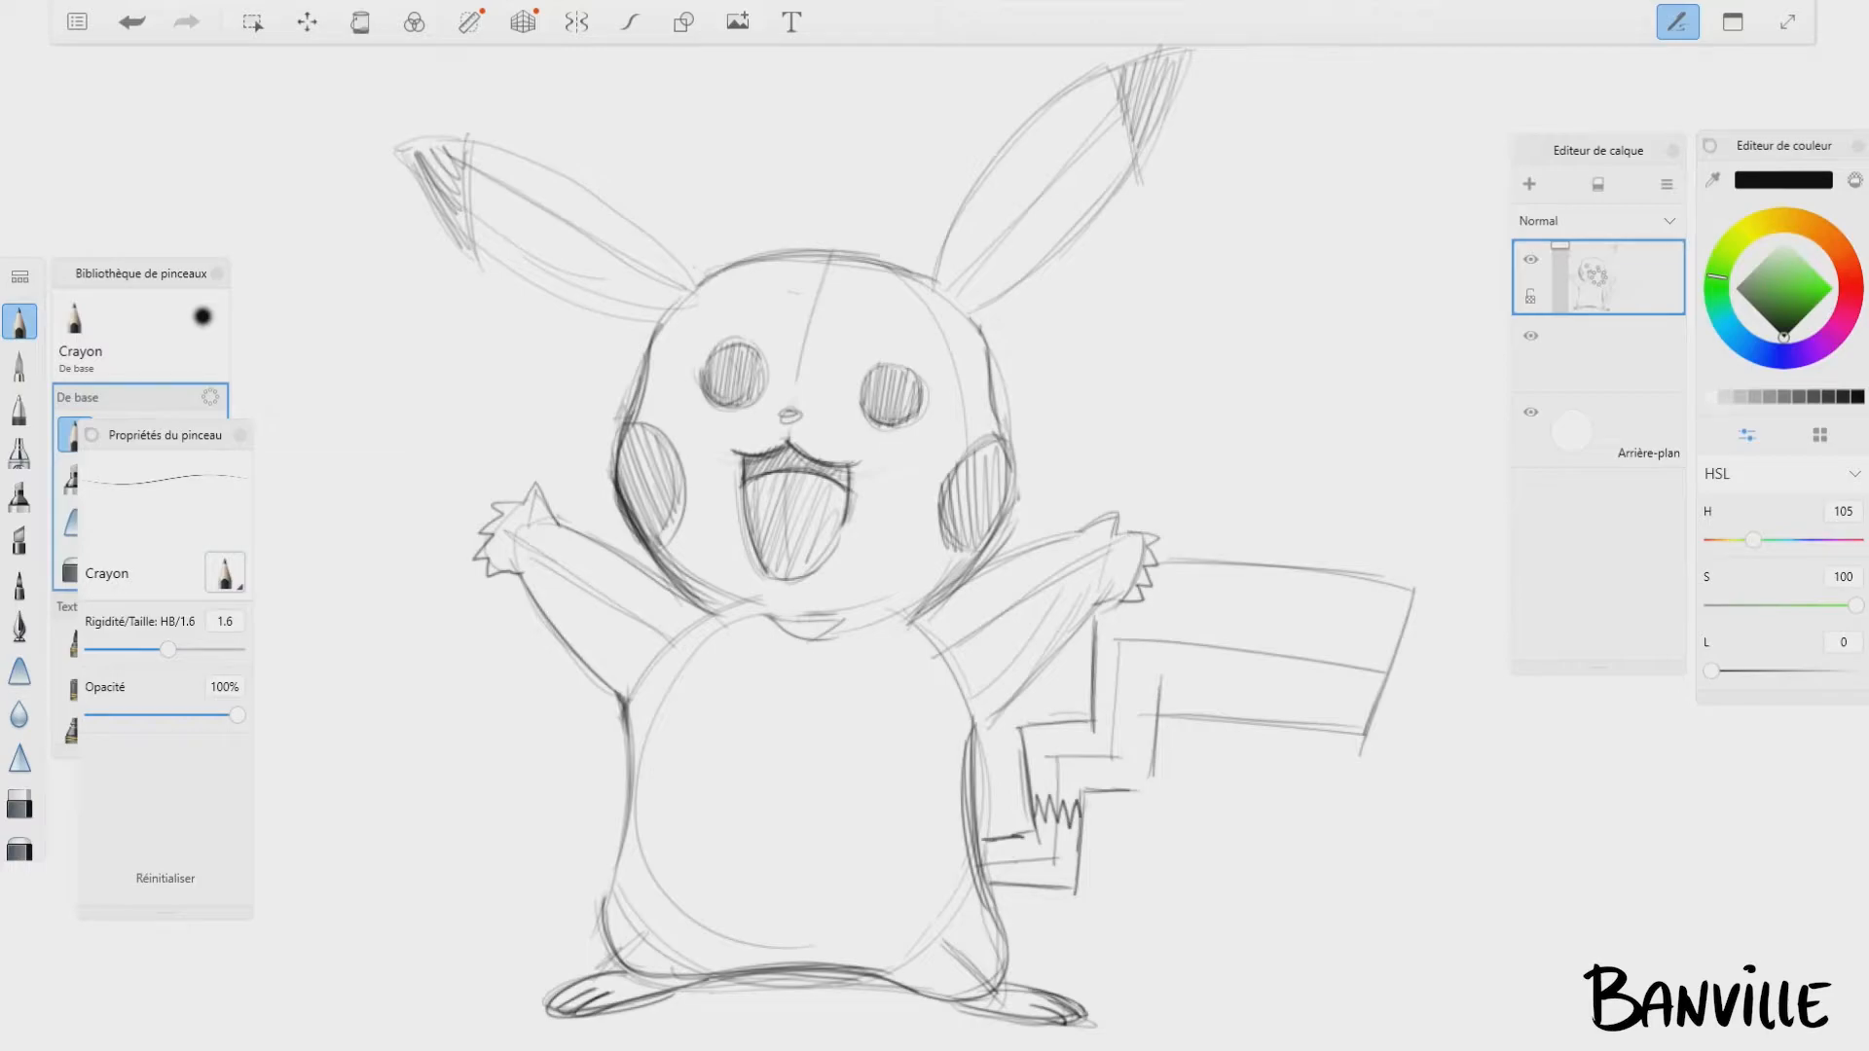
mouse_move(981, 866)
mouse_down()
mouse_move(1008, 847)
mouse_move(1032, 876)
mouse_move(1063, 818)
mouse_move(1076, 881)
mouse_up()
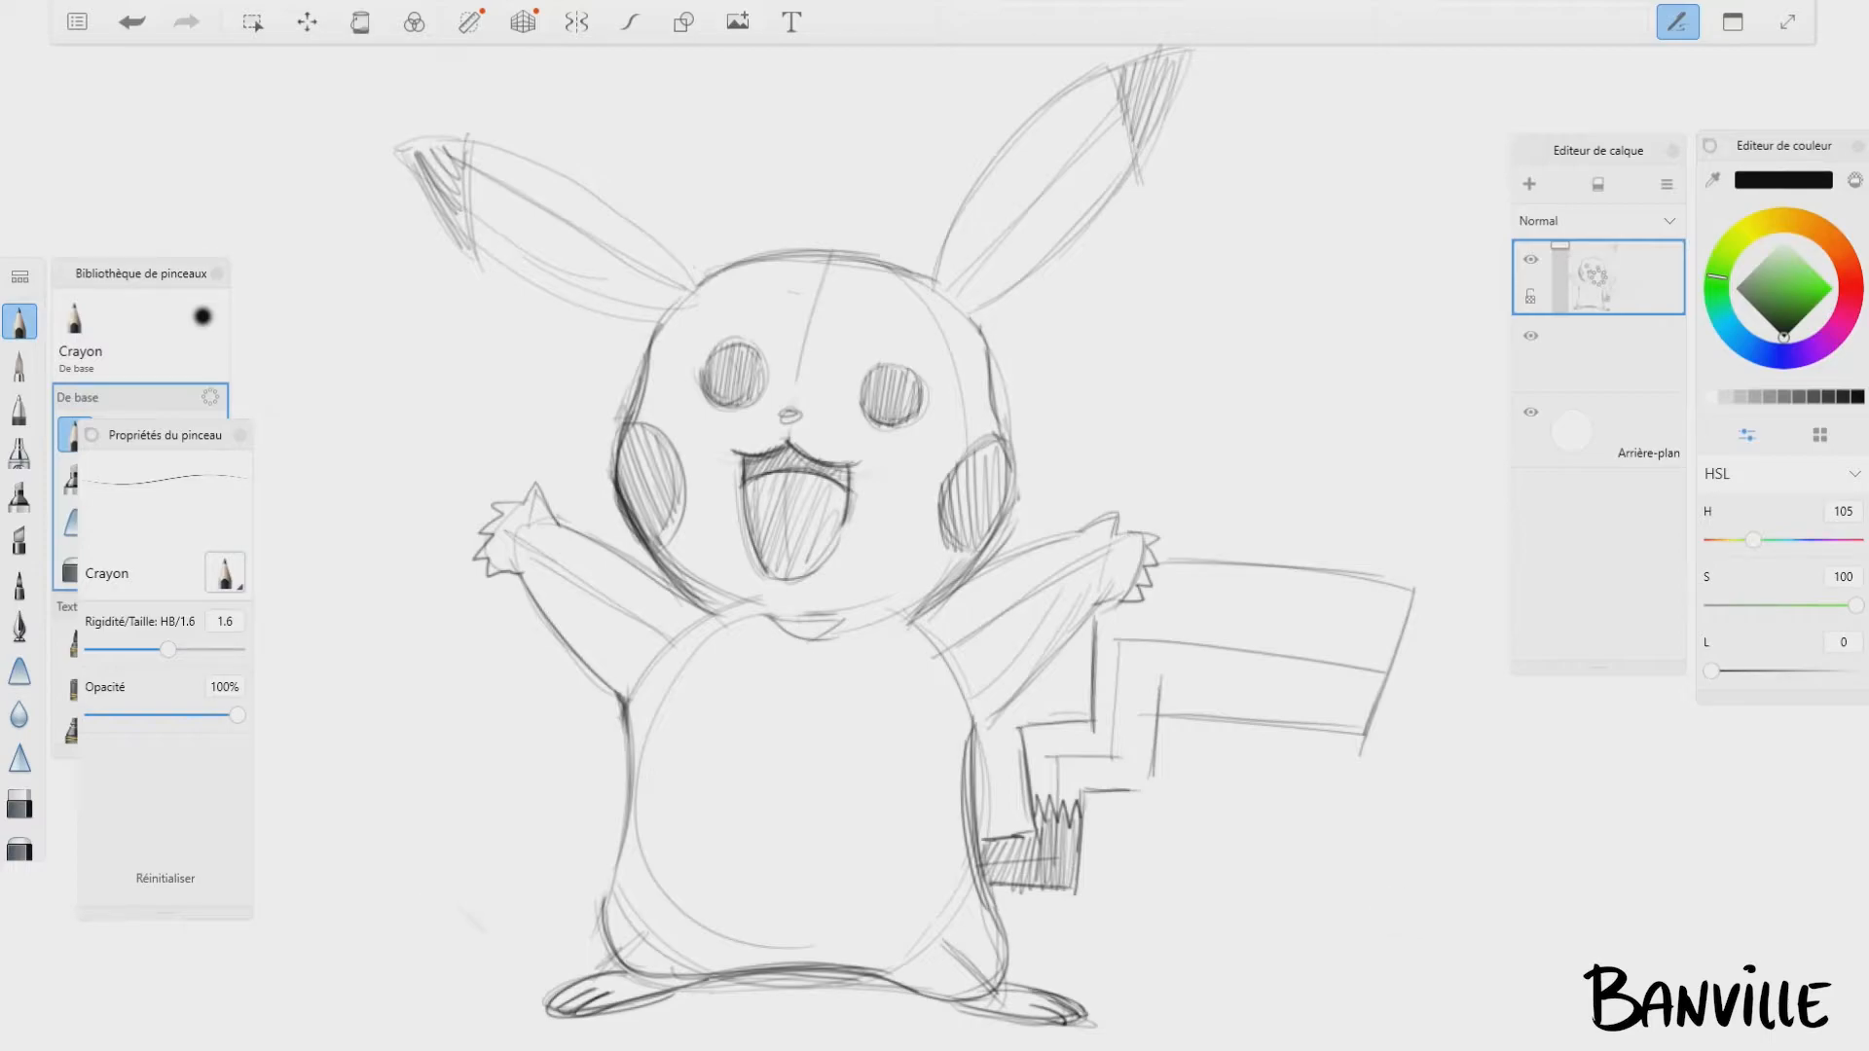
Step: Add a new layer for the line art and ink both ears and the top of the head with the Paintbrush
scroll(934, 525, up, 1)
scroll(794, 638, down, 1)
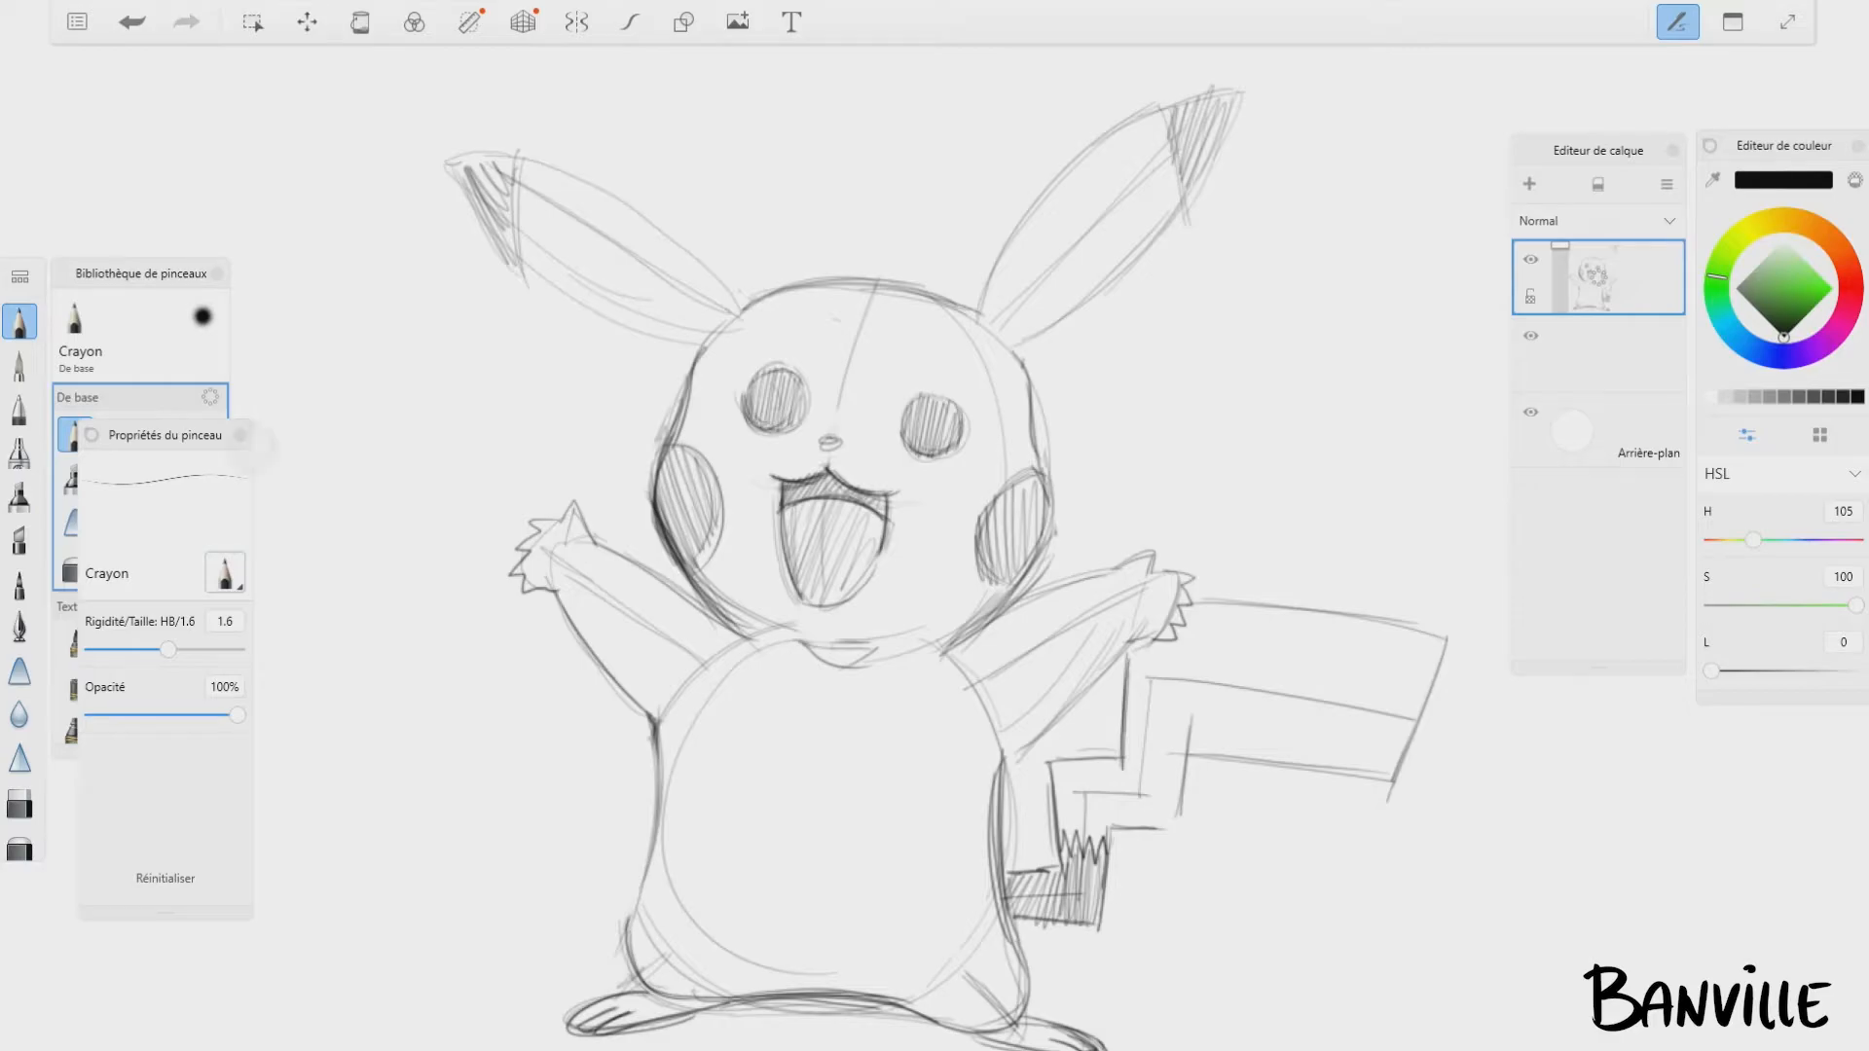
click(20, 366)
click(1529, 184)
mouse_move(979, 311)
mouse_down()
mouse_move(1182, 111)
mouse_move(1231, 94)
mouse_up()
drag(1232, 94, 1016, 348)
drag(1016, 352, 1040, 461)
drag(740, 317, 979, 309)
Step: Ink the side contours of the head and the eyes in solid black over the sketch
scroll(934, 525, up, 1)
drag(832, 557, 518, 751)
drag(518, 751, 847, 623)
drag(850, 625, 990, 758)
drag(1149, 354, 1271, 561)
mouse_move(929, 541)
mouse_down()
mouse_move(960, 585)
mouse_move(929, 570)
mouse_up()
drag(1052, 403, 1053, 443)
Step: Ink the nose, the open mouth with its tongue line, and the cheek outlines
drag(1001, 553, 1012, 539)
drag(1011, 618, 1030, 565)
drag(1030, 565, 1092, 516)
drag(917, 702, 1044, 748)
drag(1153, 362, 1235, 477)
drag(1013, 545, 949, 675)
key(ctrl+z)
drag(881, 542, 1010, 545)
drag(885, 565, 1008, 565)
Step: Ink the arms and the sides of the body over the sketch lines
mouse_move(1148, 625)
mouse_down()
mouse_move(1090, 771)
mouse_move(1399, 592)
mouse_move(1193, 843)
mouse_up()
key(ctrl+z)
drag(788, 688, 660, 642)
mouse_move(660, 643)
mouse_down()
mouse_move(586, 634)
mouse_move(753, 858)
mouse_up()
drag(935, 681, 863, 307)
drag(665, 502, 754, 863)
Step: Ink the lower body contour and the feet with their toe lines
mouse_move(1143, 502)
mouse_down()
mouse_move(1186, 755)
mouse_move(759, 866)
mouse_up()
mouse_move(693, 865)
mouse_down()
mouse_move(595, 920)
mouse_move(793, 869)
mouse_up()
drag(1138, 871, 1304, 897)
drag(1203, 845, 1319, 886)
Step: Ink the tail's zigzag outline from its wide end down to the base
mouse_move(1318, 750)
mouse_down()
mouse_move(1120, 838)
mouse_move(1047, 628)
mouse_up()
drag(895, 792, 920, 667)
drag(920, 667, 991, 539)
drag(1056, 462, 1305, 617)
mouse_move(1293, 623)
mouse_down()
mouse_move(1001, 725)
mouse_move(907, 839)
mouse_up()
drag(907, 839, 1129, 910)
Step: Fade the sketch layer and paint yellow (H 51, S 94, L 64) along the raised arm and body side on a layer below
click(1597, 355)
drag(1560, 323, 1597, 356)
click(1772, 221)
click(1814, 274)
click(1598, 429)
drag(542, 537, 535, 594)
mouse_move(563, 514)
mouse_down()
mouse_move(594, 584)
mouse_move(774, 642)
mouse_up()
drag(584, 603, 749, 769)
drag(769, 682, 726, 906)
Step: Paint yellow along the neck, the other arm and the inside of the head's outline
mouse_move(769, 623)
mouse_down()
mouse_move(696, 331)
mouse_move(828, 662)
mouse_up()
drag(876, 642, 1052, 409)
drag(1075, 545, 1013, 292)
drag(905, 244, 730, 292)
drag(1003, 273, 818, 360)
Step: Enlarge the brush to 32.5 and fill the torso and the arm nearest the tail with yellow
drag(166, 436, 199, 409)
drag(143, 701, 173, 701)
drag(818, 662, 808, 896)
drag(876, 671, 838, 916)
drag(984, 662, 1232, 535)
mouse_move(1455, 579)
mouse_down()
mouse_move(1231, 731)
mouse_move(1470, 613)
mouse_up()
Step: Fill the tail and the lower body with yellow up to the line art
scroll(935, 526, down, 1)
drag(1129, 730, 1353, 593)
drag(1383, 584, 1363, 720)
drag(1066, 589, 935, 740)
mouse_move(1046, 769)
mouse_down()
mouse_move(1120, 799)
mouse_move(1013, 905)
mouse_up()
drag(925, 798, 973, 1013)
drag(652, 916, 662, 1023)
drag(876, 915, 740, 1003)
Step: Fill the top of the head, both ears and the foot below the tail with yellow
drag(779, 336, 623, 380)
drag(584, 360, 400, 258)
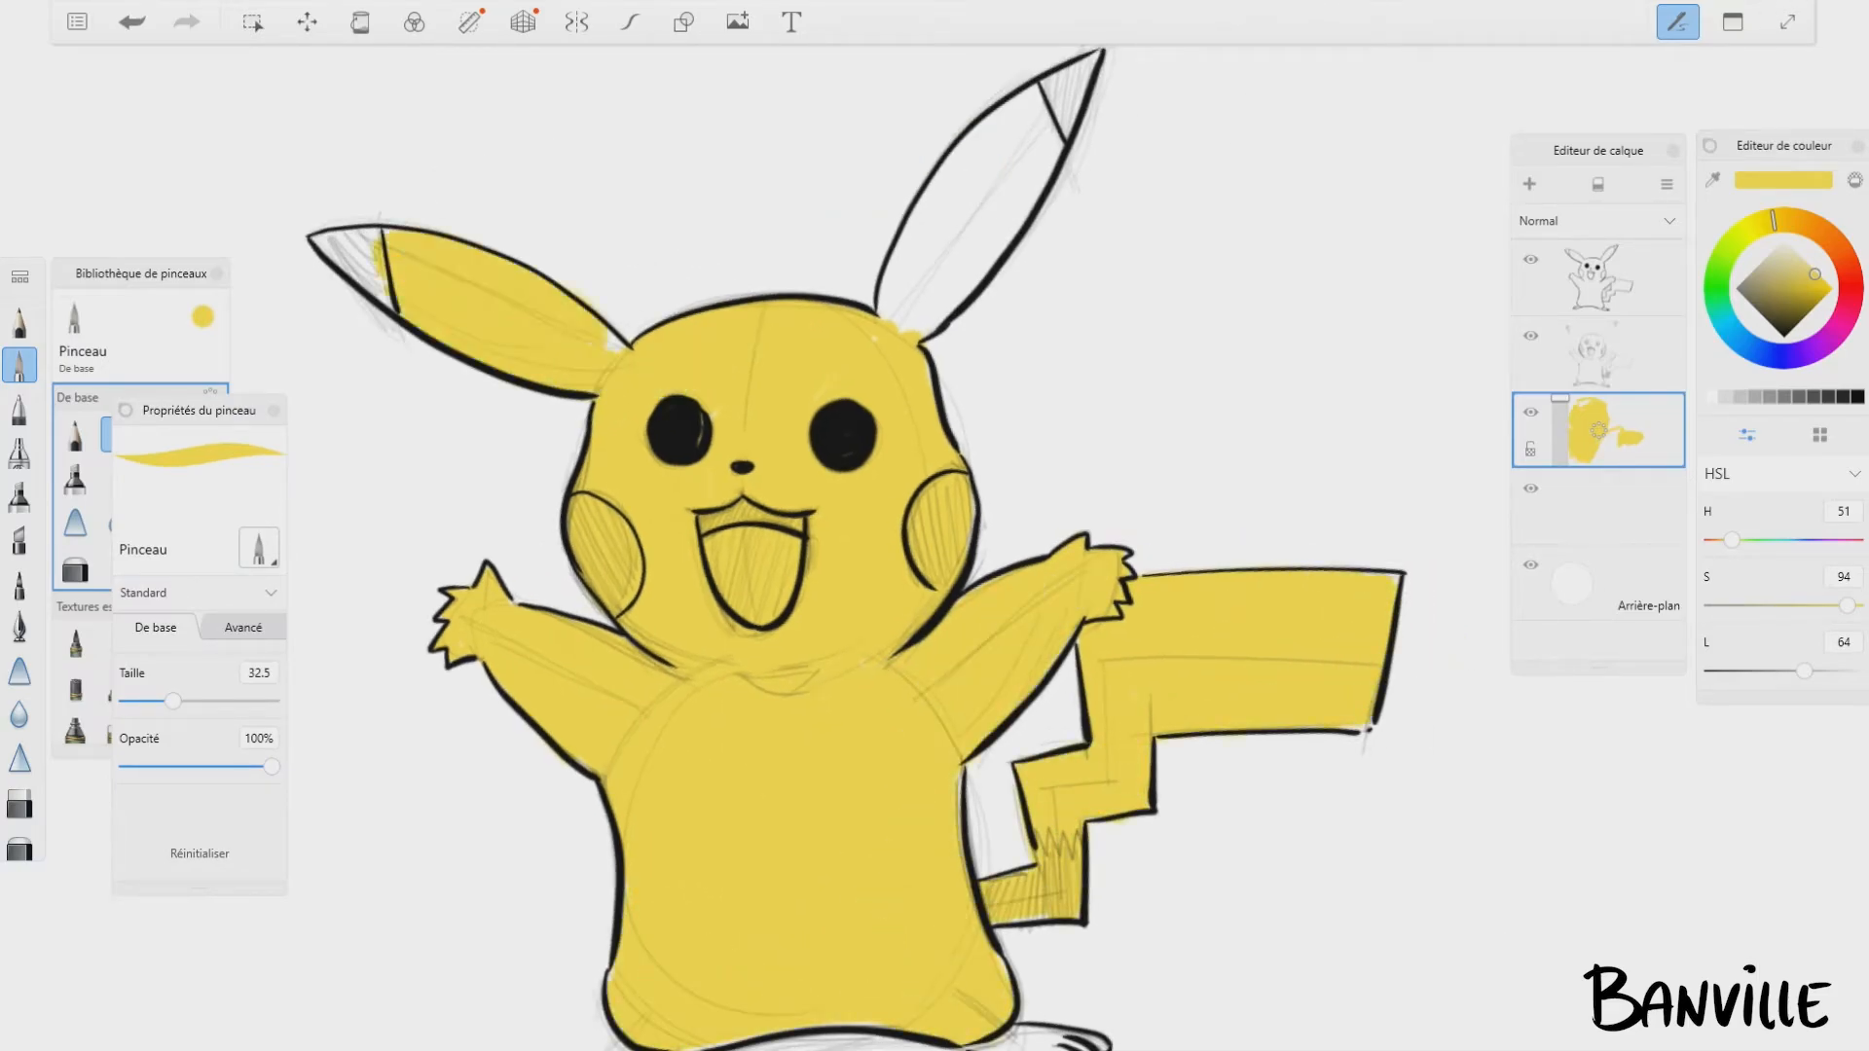
mouse_move(924, 316)
mouse_down()
mouse_move(1041, 107)
mouse_move(1056, 122)
mouse_up()
drag(331, 238, 394, 316)
drag(1022, 920, 1070, 1037)
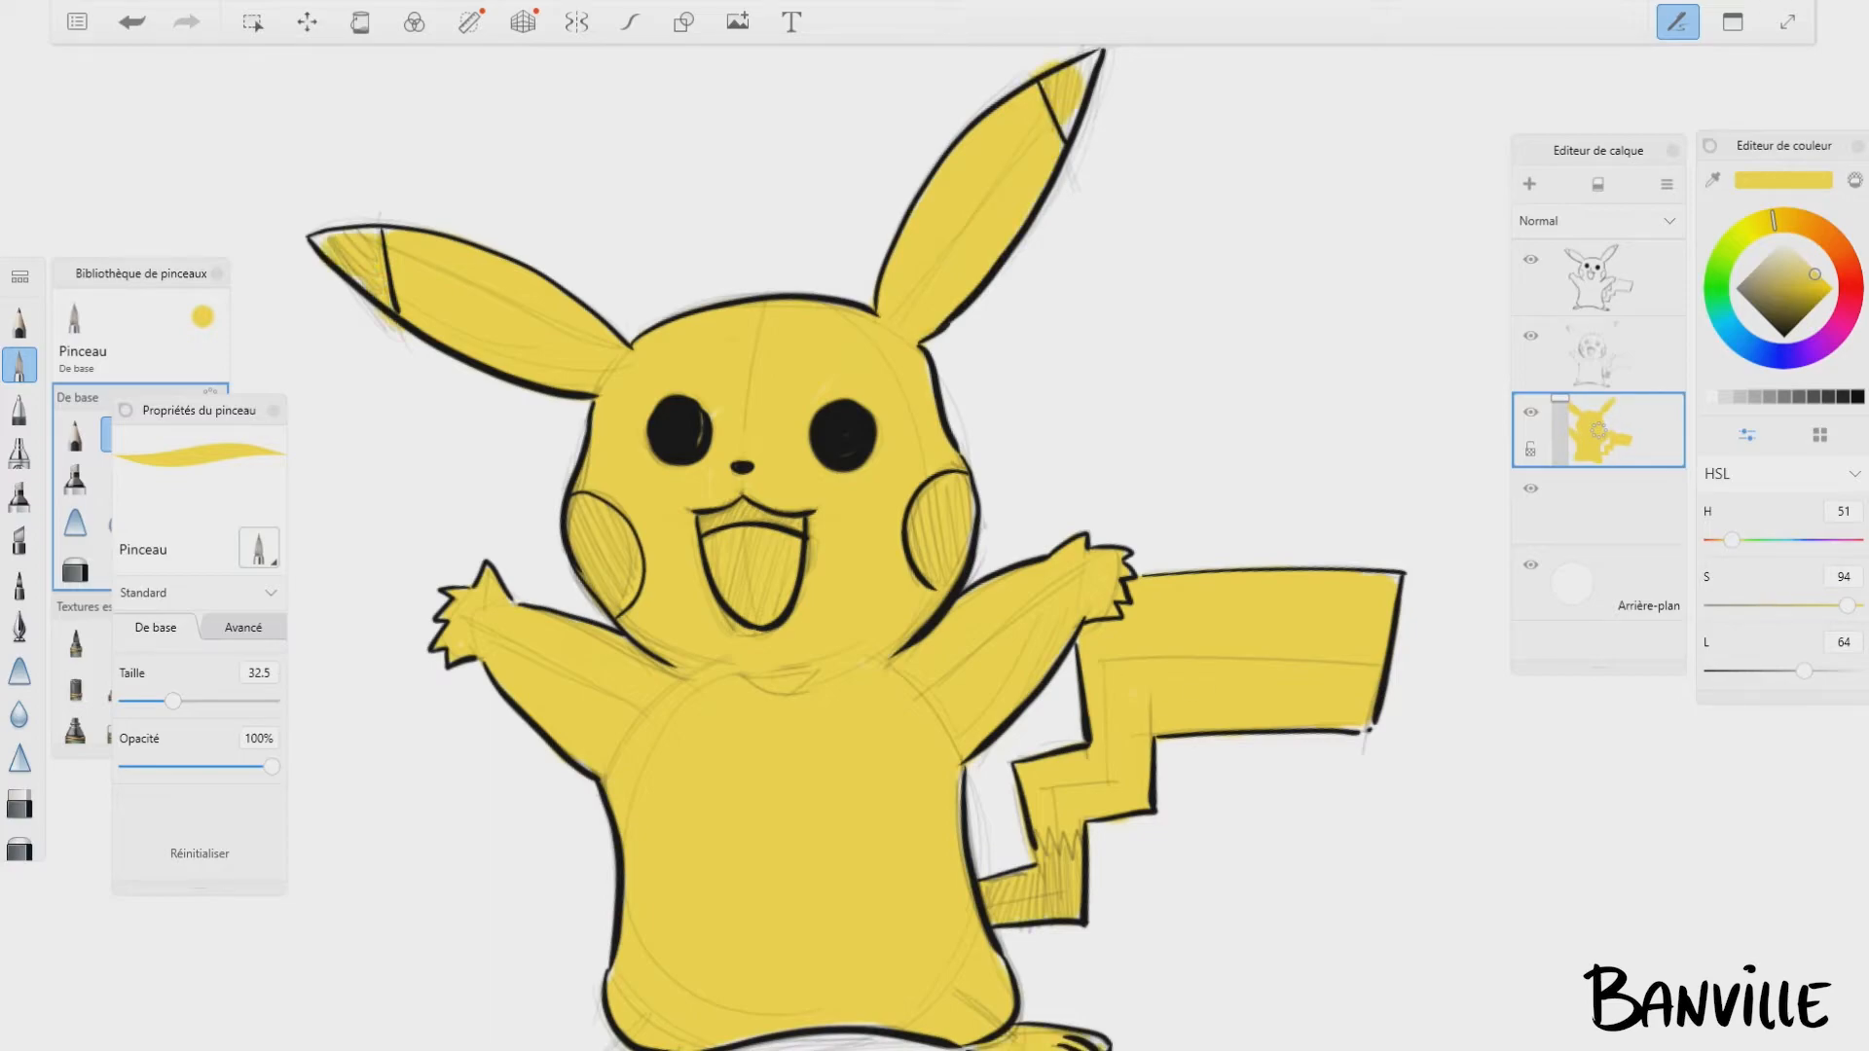
Step: Reduce the brush size to 8.6 and paint both cheek patches bright red
drag(1774, 220, 1850, 287)
click(1809, 285)
drag(934, 502, 925, 569)
key(ctrl+z)
drag(174, 701, 140, 701)
drag(939, 482, 944, 584)
drag(589, 502, 619, 609)
Step: Colour the tongue soft pink and the mouth interior above it dark reddish brown
click(1776, 273)
mouse_move(715, 516)
mouse_down()
mouse_move(740, 609)
mouse_move(788, 541)
mouse_move(764, 518)
mouse_move(800, 526)
mouse_up()
click(1766, 297)
Step: Paint a small white highlight in each black eye on the line-art layer
click(1597, 278)
click(1782, 241)
drag(686, 409, 689, 426)
drag(851, 409, 854, 429)
Step: Paint the tail's base up to the zigzag edge brown (H 27, S 73, L 41) on the colour layer
click(1802, 278)
click(1834, 242)
click(1802, 298)
click(1597, 429)
drag(1047, 837, 1076, 891)
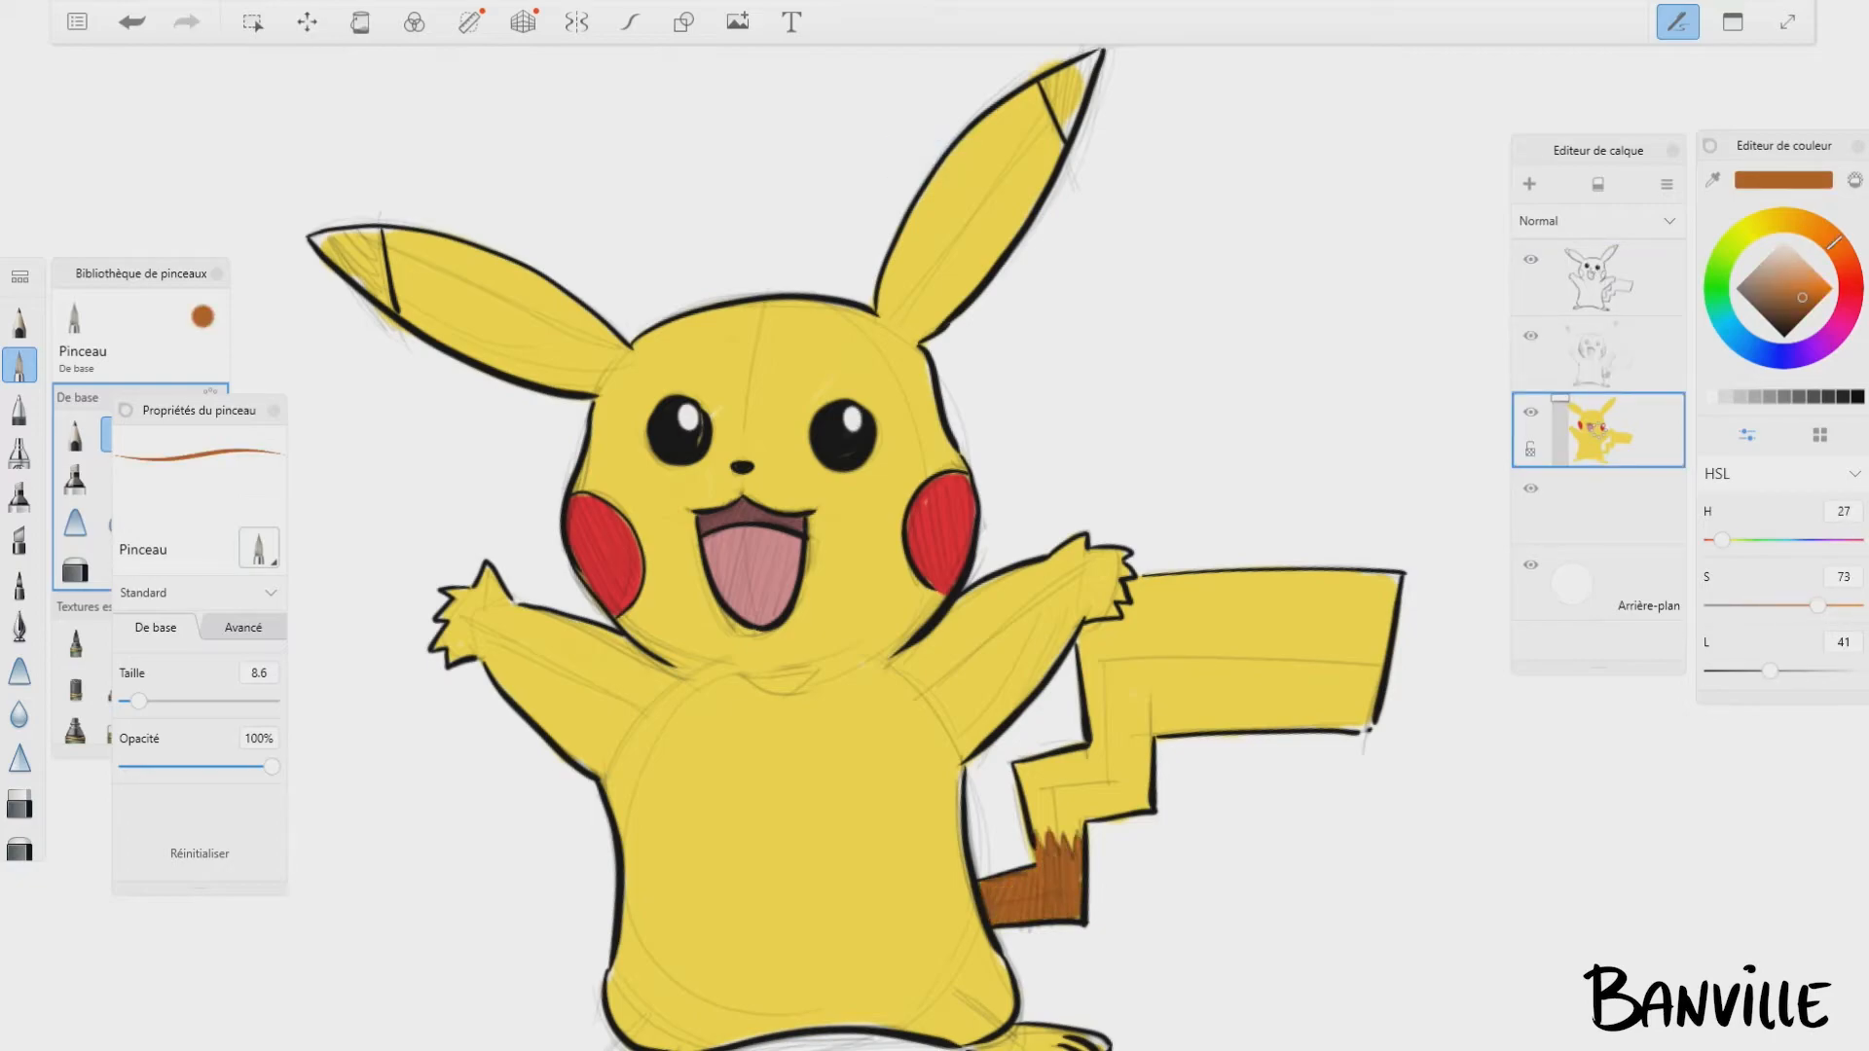
Step: Lower the sketch layer's opacity further and fill both ear tips with black on the colour layer
click(1596, 352)
drag(1560, 331, 1560, 353)
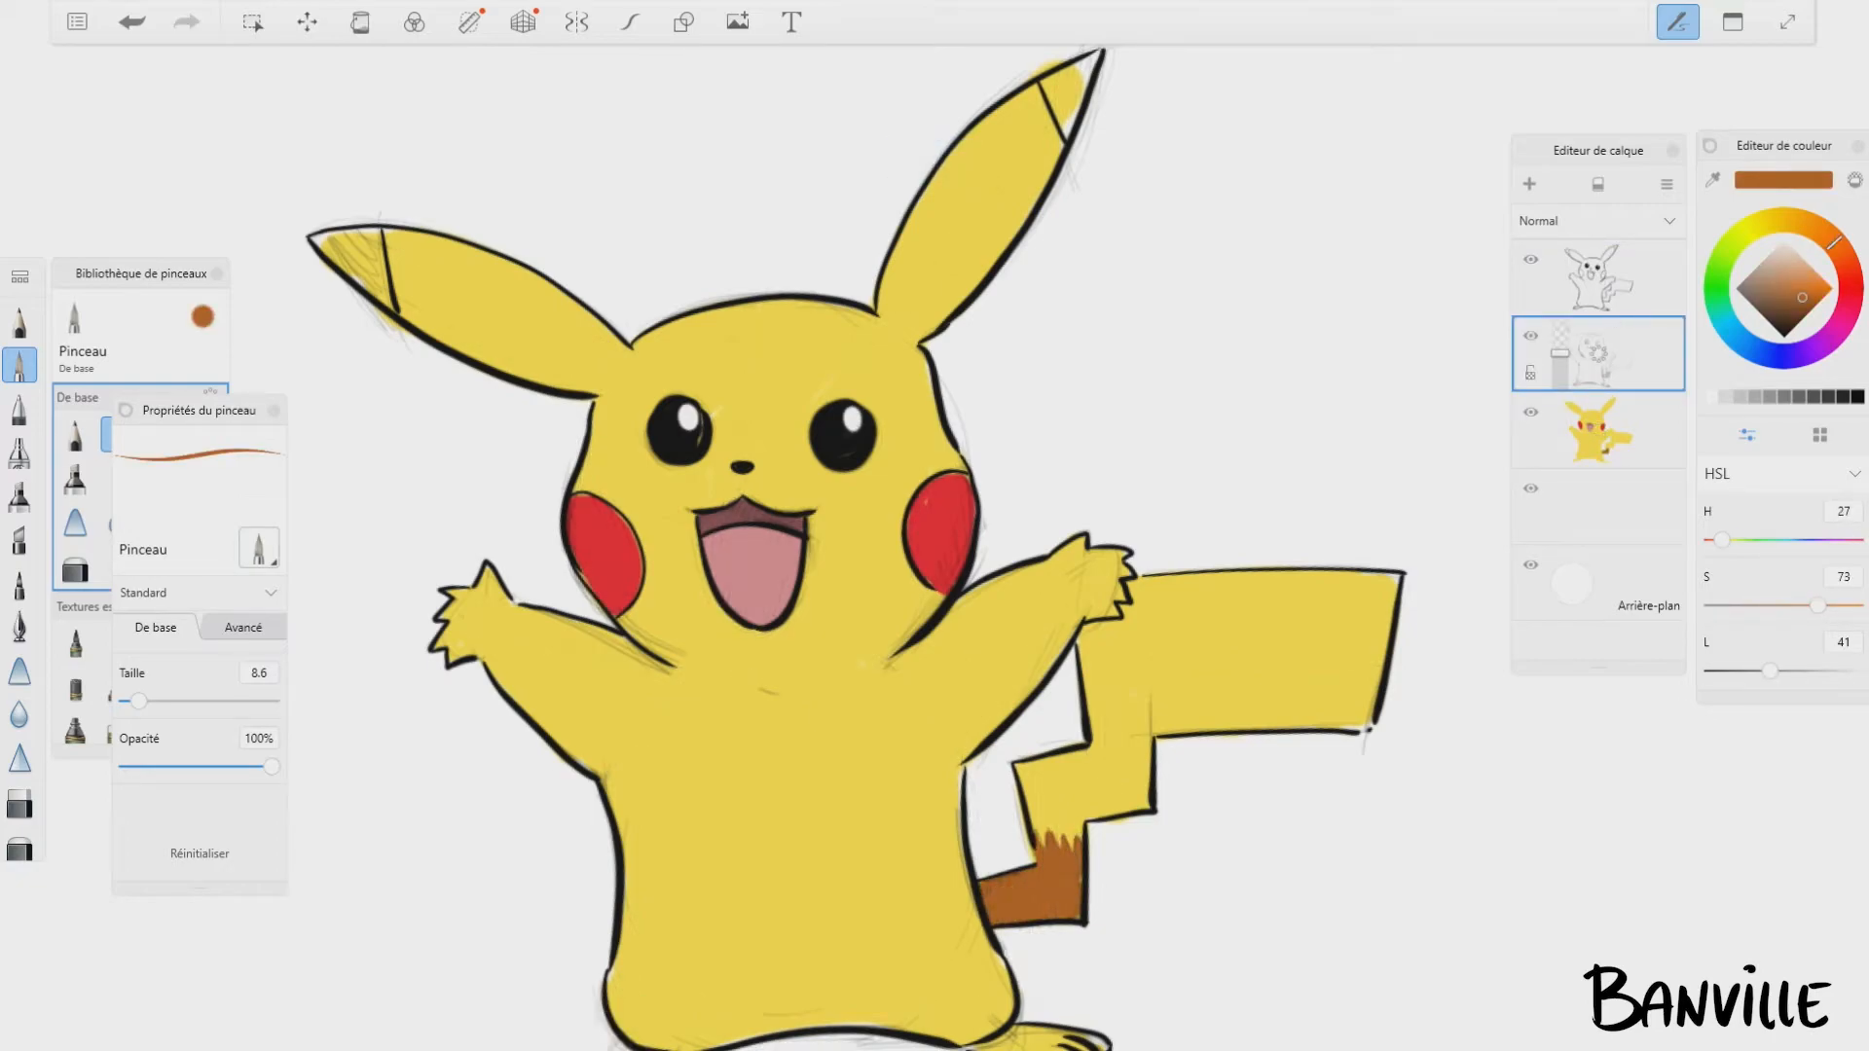
click(1598, 429)
drag(1053, 85, 1064, 116)
drag(1802, 298, 1784, 337)
drag(1088, 64, 1061, 131)
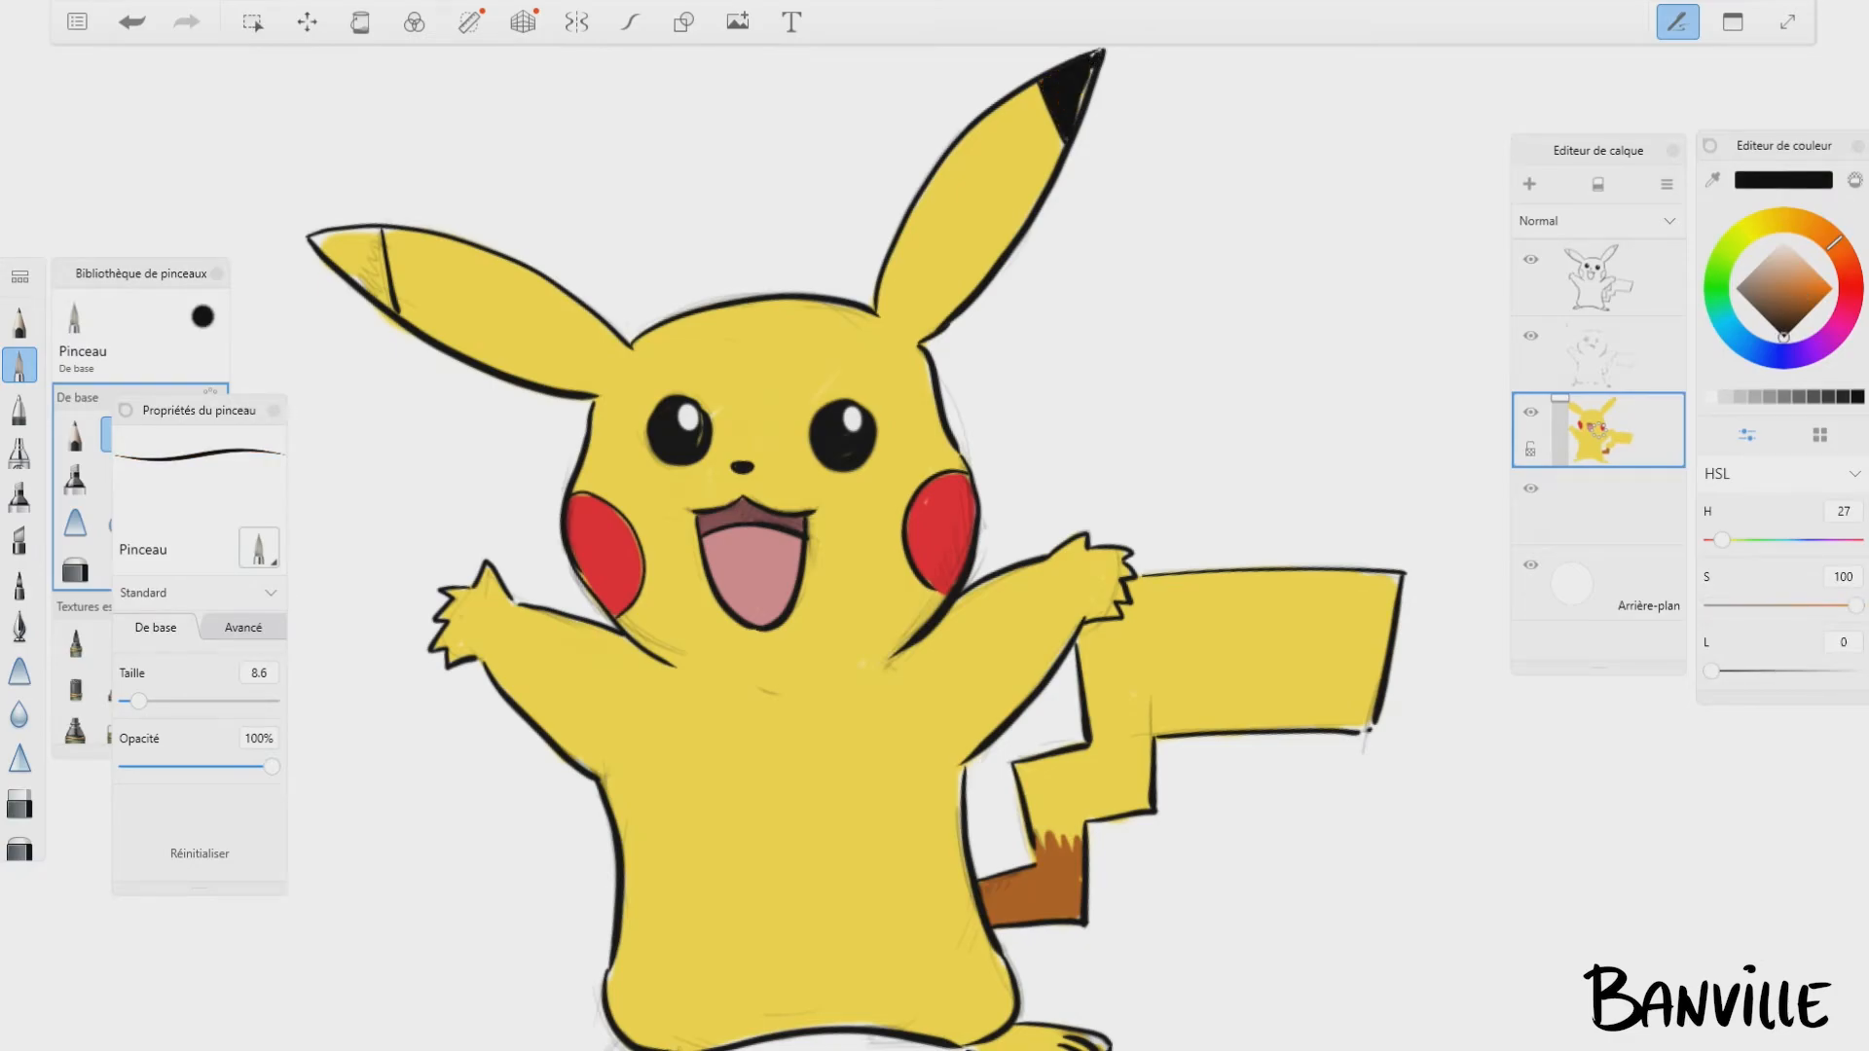
drag(387, 302, 327, 239)
Step: Shade the undersides of both arms and the area below the chin in darker yellow (H 51, S 78, L 46)
alt+click(545, 700)
drag(1800, 670, 1778, 670)
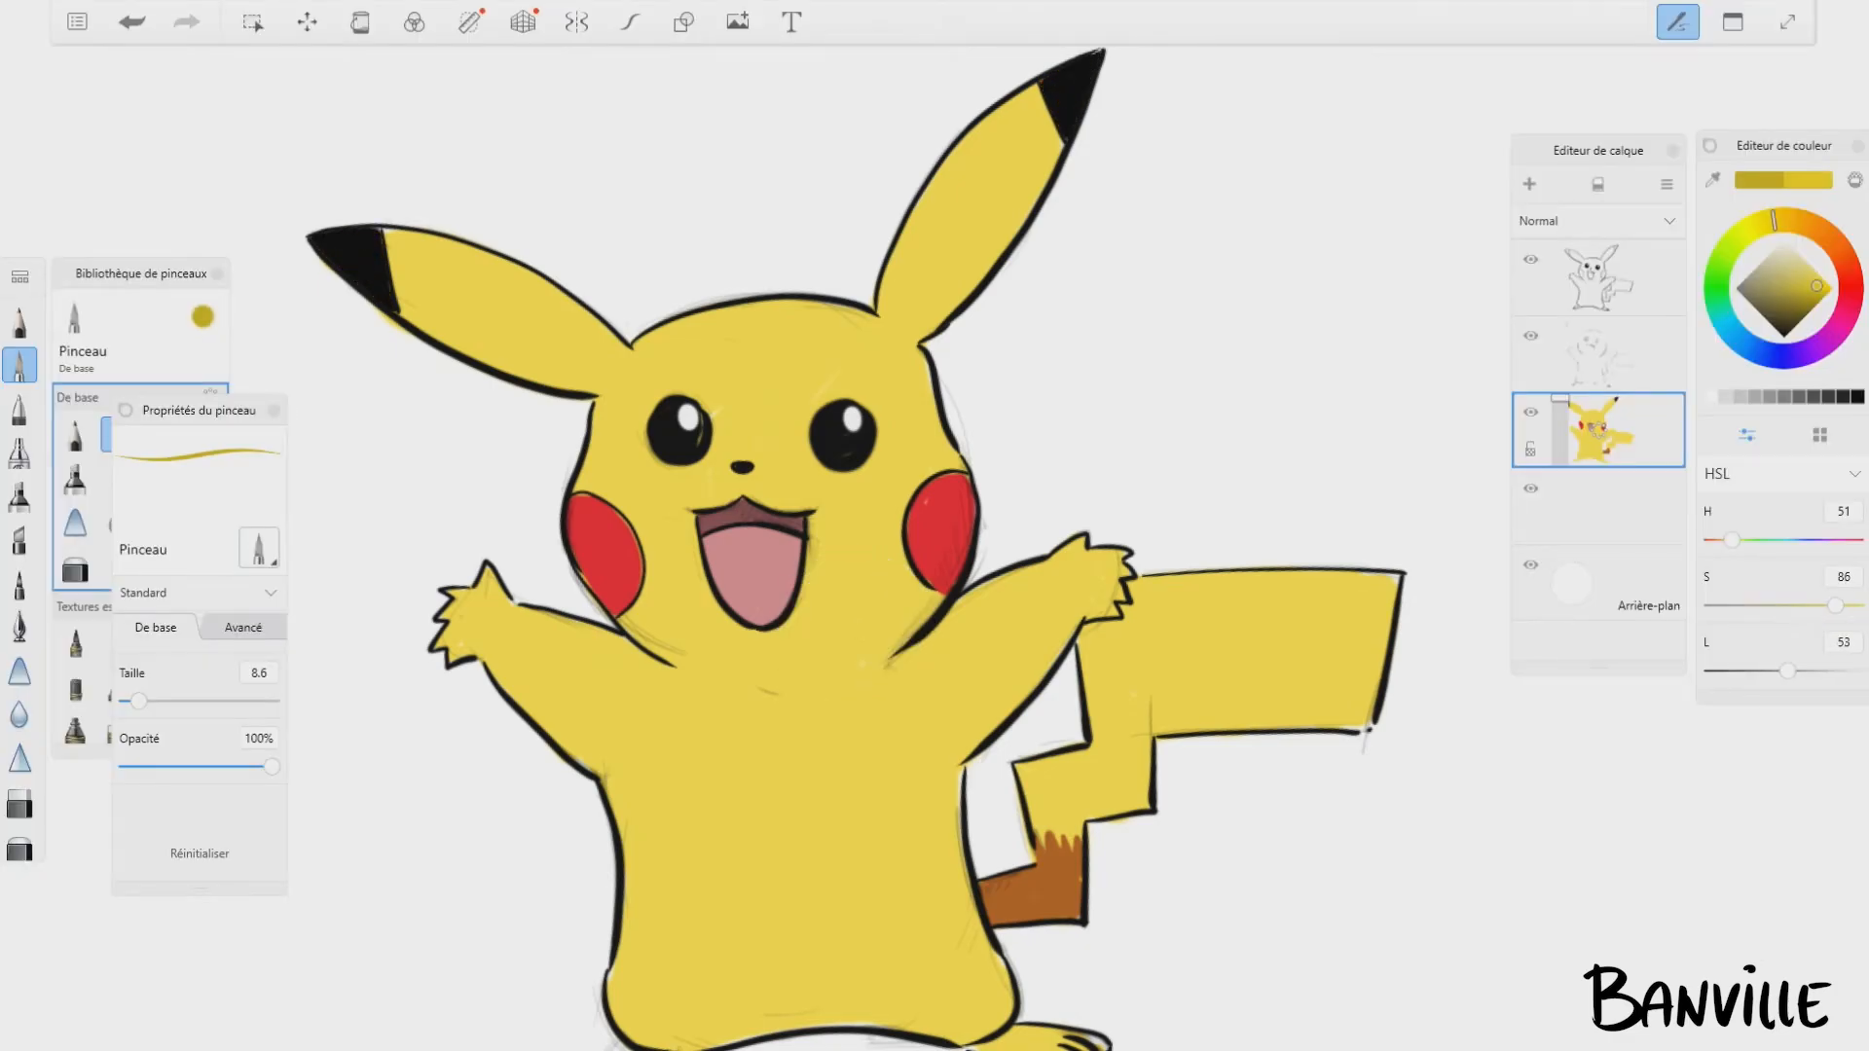
drag(491, 670, 602, 771)
drag(745, 679, 808, 690)
Step: Add darker yellow shadows to the tail's folds and lower half and along the bottom of the body
mouse_move(1070, 633)
mouse_down()
mouse_move(959, 758)
mouse_move(1069, 839)
mouse_up()
mouse_move(1022, 767)
mouse_down()
mouse_move(1130, 808)
mouse_move(1118, 633)
mouse_up()
drag(1120, 633, 1363, 728)
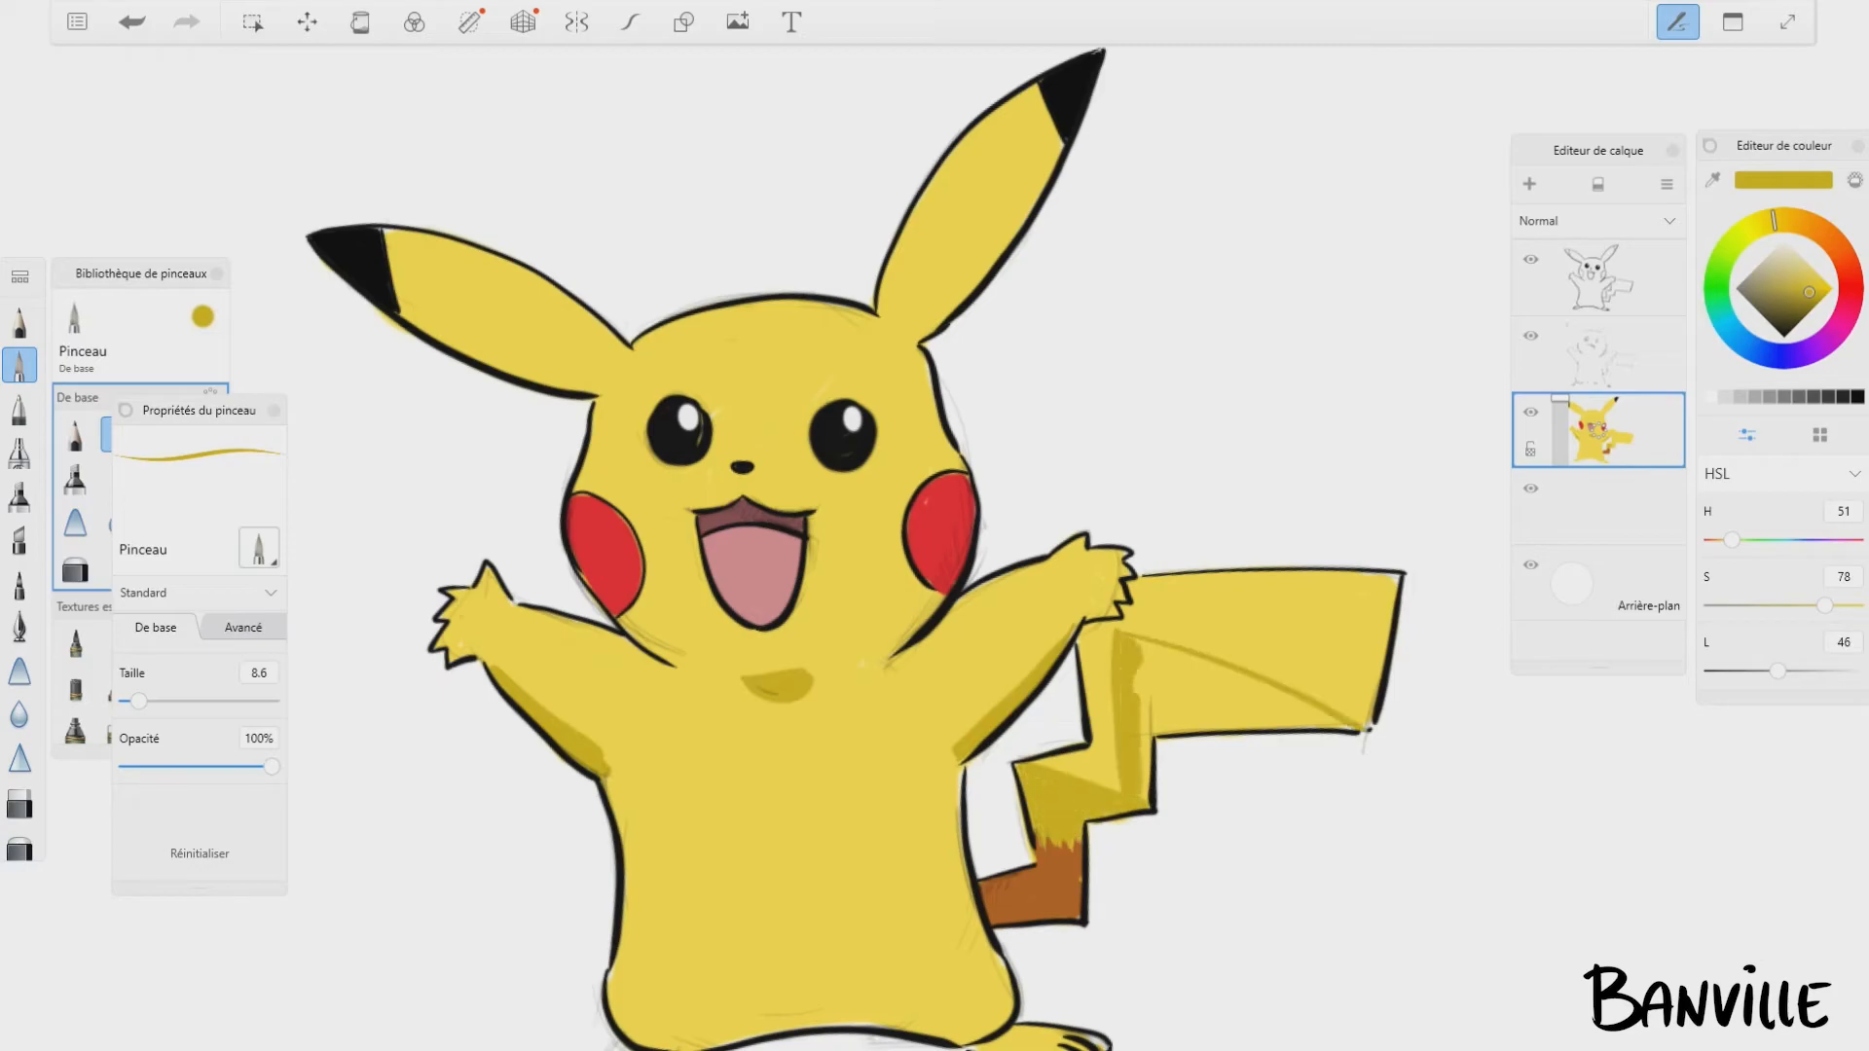
drag(1139, 671, 1353, 726)
mouse_move(643, 1022)
mouse_down()
mouse_move(974, 1012)
mouse_move(652, 1032)
mouse_up()
drag(837, 1022, 988, 1018)
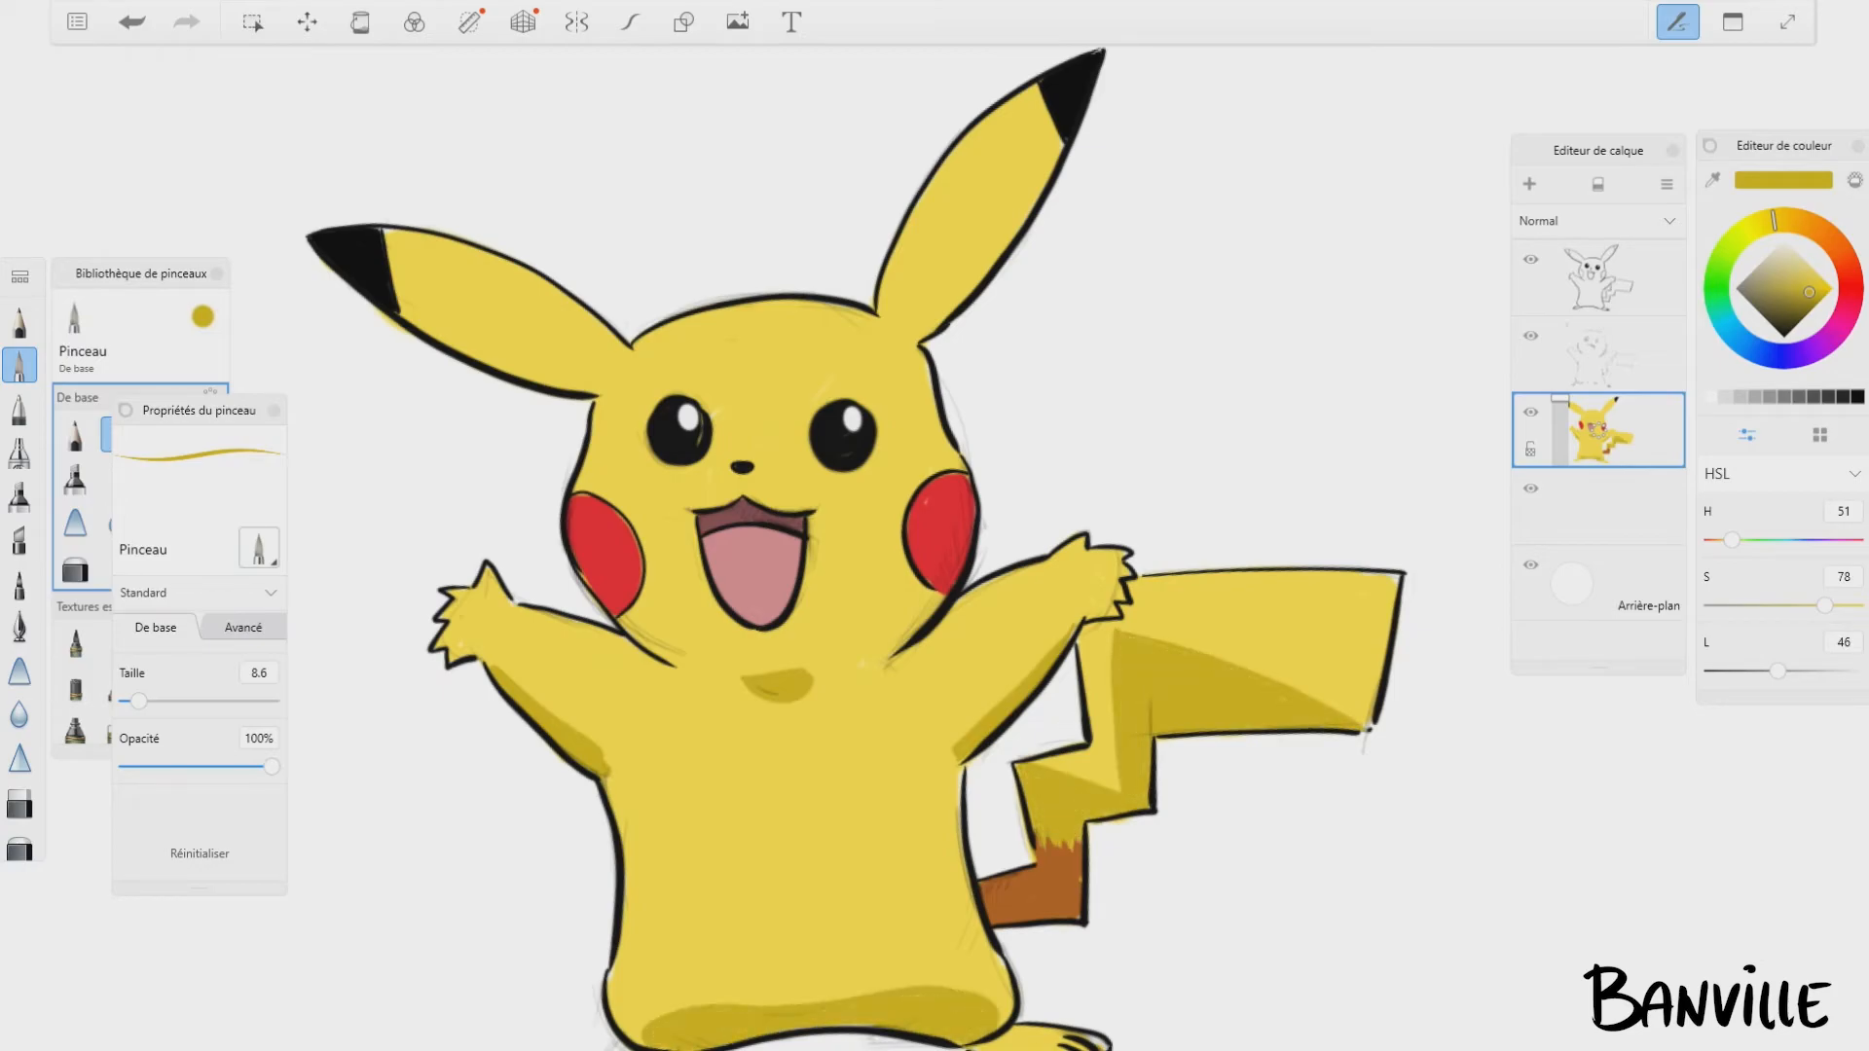